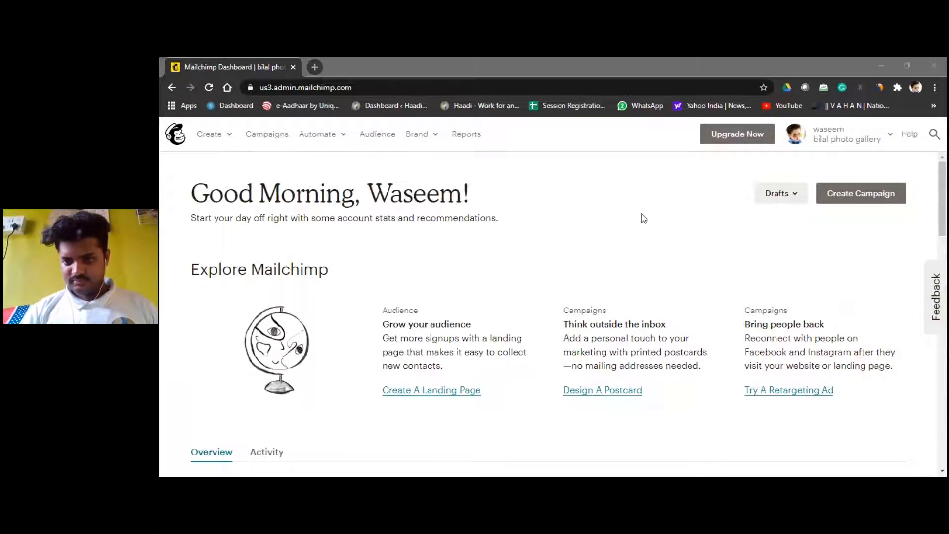
Step: Focus the browser and scroll through the Mailchimp dashboard page
click(622, 218)
scroll(541, 227, down, 1)
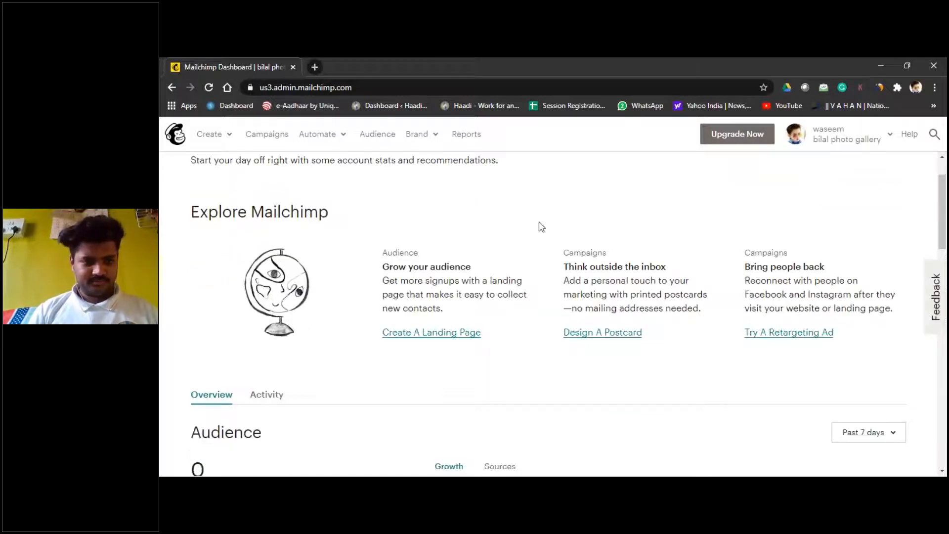
scroll(541, 227, up, 1)
scroll(541, 226, down, 3)
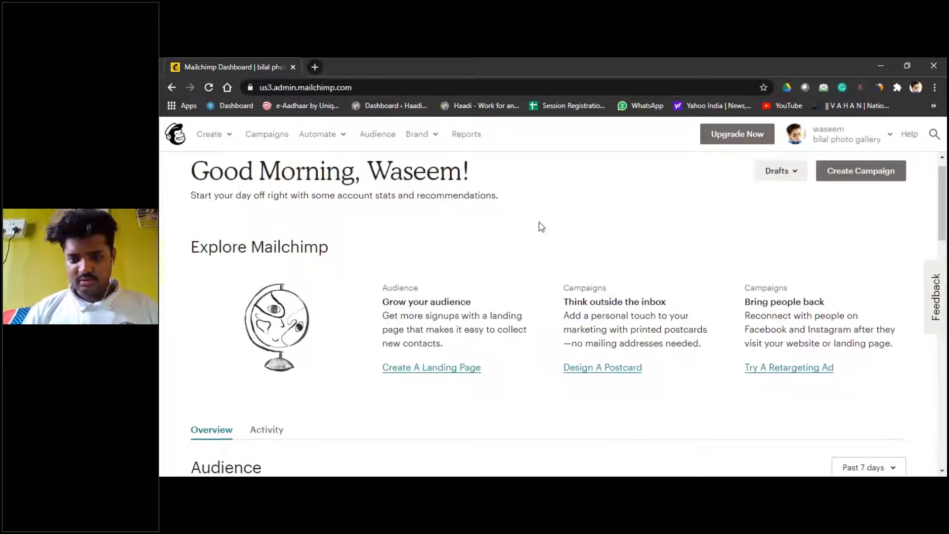
scroll(541, 227, up, 3)
scroll(541, 227, down, 6)
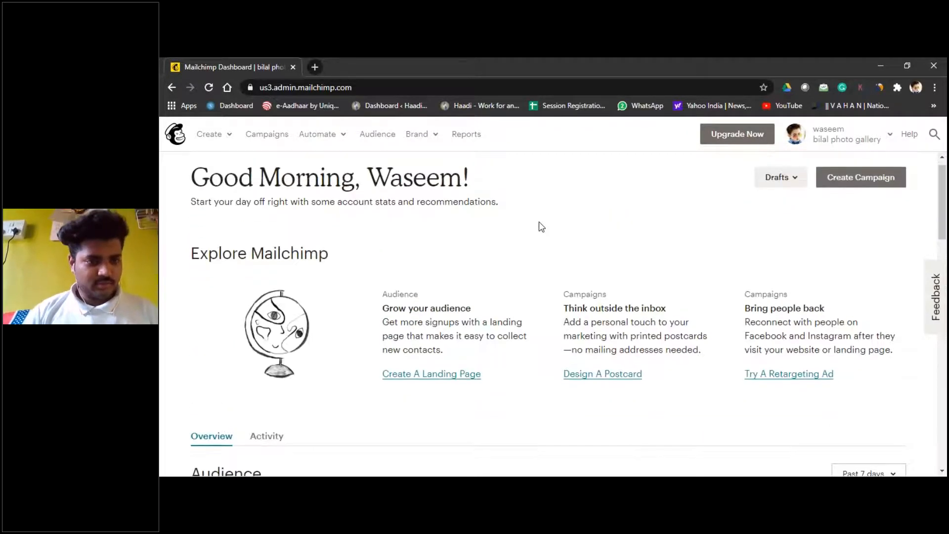
scroll(541, 227, up, 3)
scroll(541, 227, up, 3)
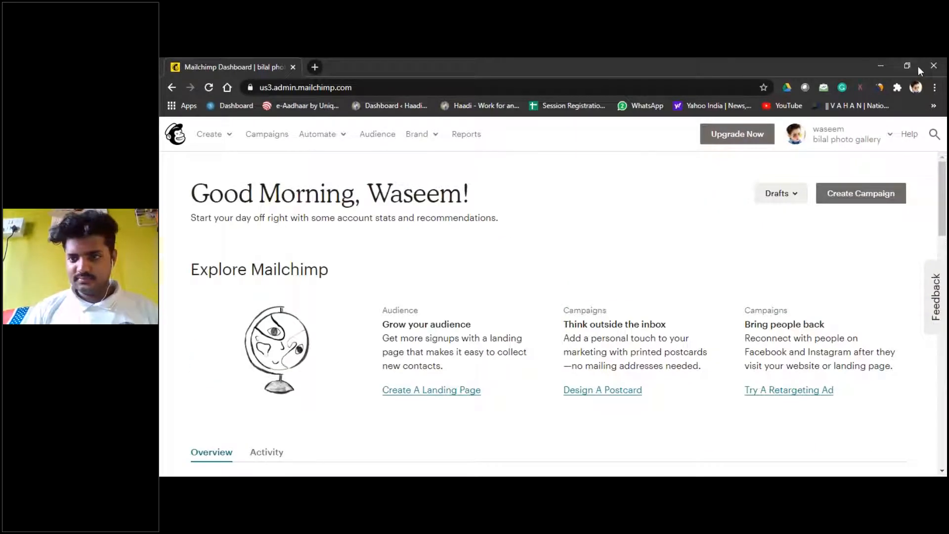
click(899, 78)
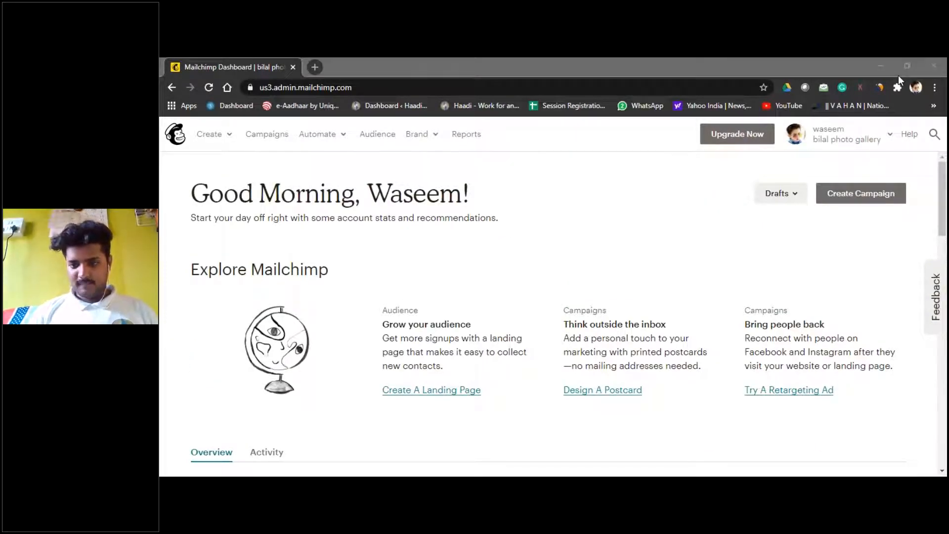
drag(943, 214, 943, 214)
Step: Show the list of draft campaigns, then close it again
click(793, 197)
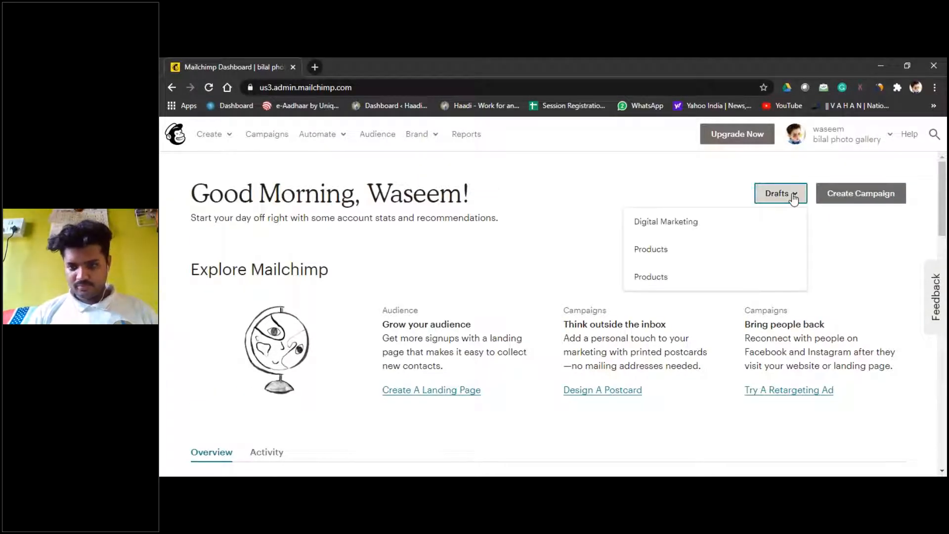
click(610, 207)
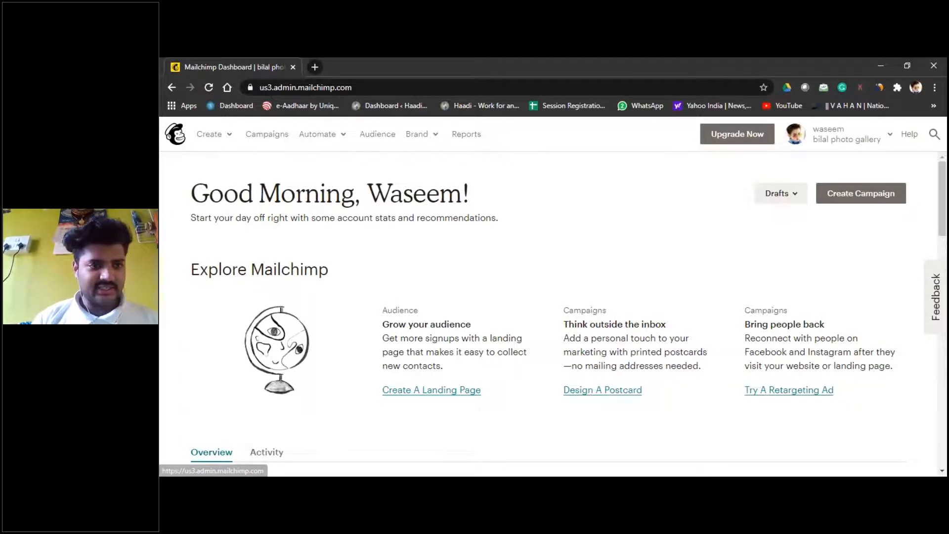
click(904, 412)
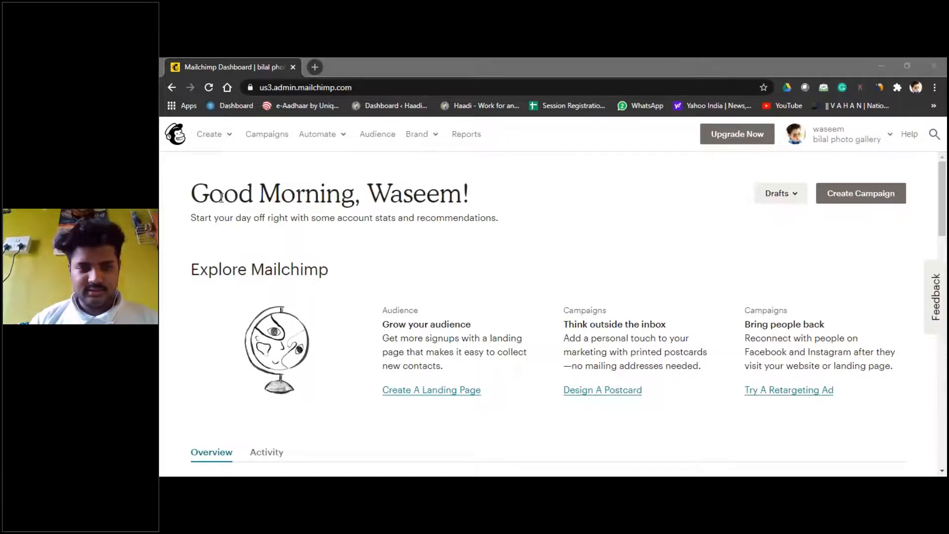
Step: Open a new tab and close the Google Maps page opened by mistake
click(312, 68)
text(goog)
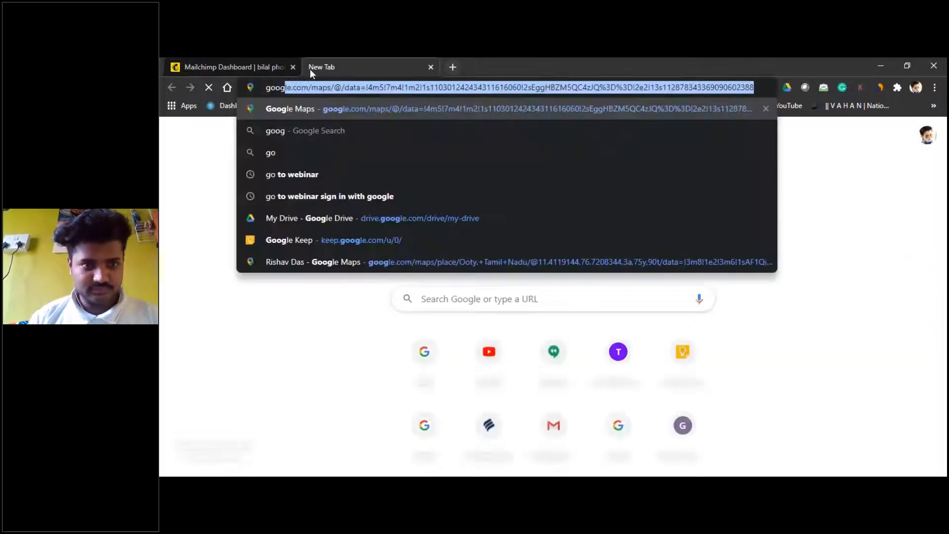
text(le)
key(Return)
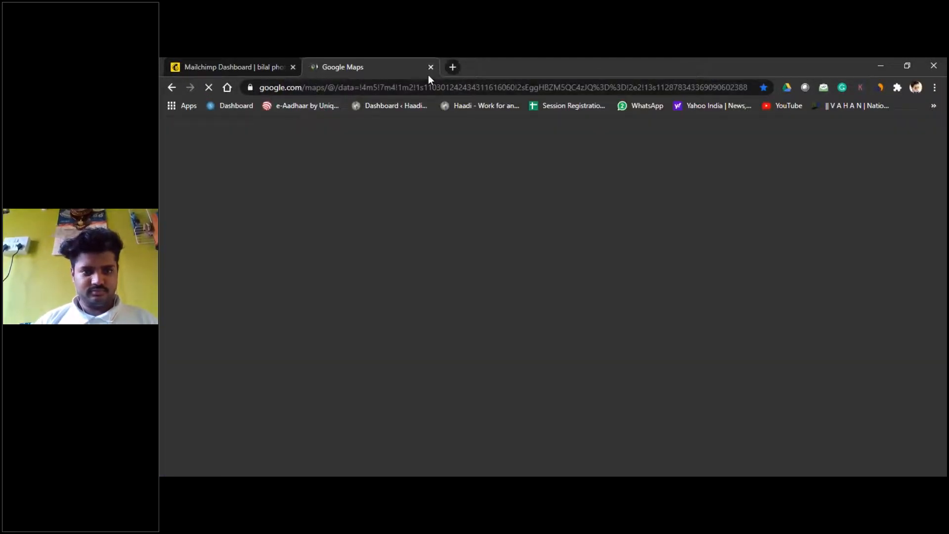
click(430, 68)
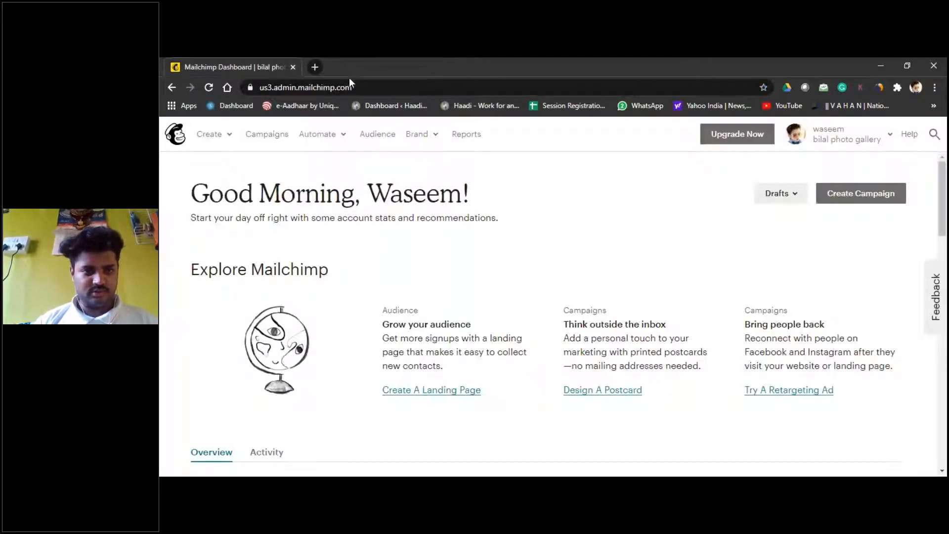
Step: Search Google for mailchimp in a new tab and open the Mailchimp website
click(320, 66)
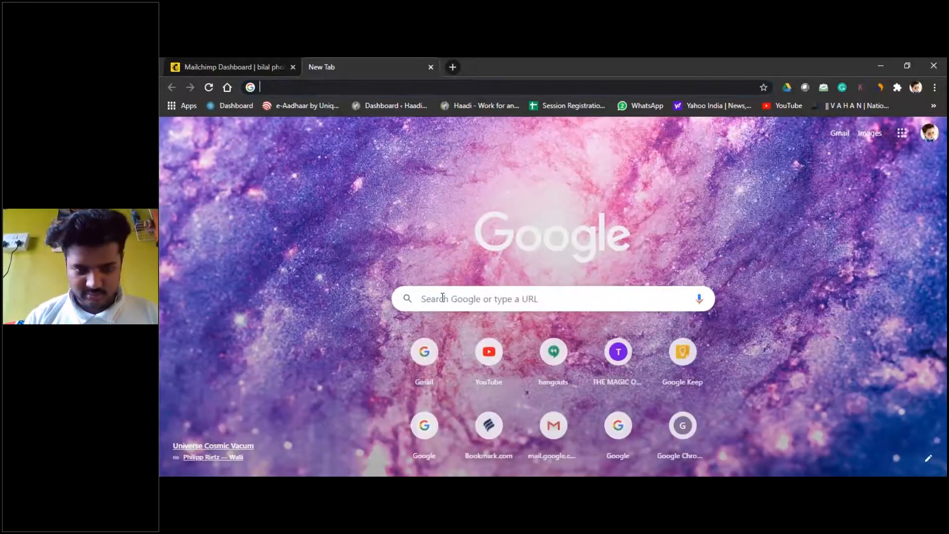
click(442, 297)
text(mail)
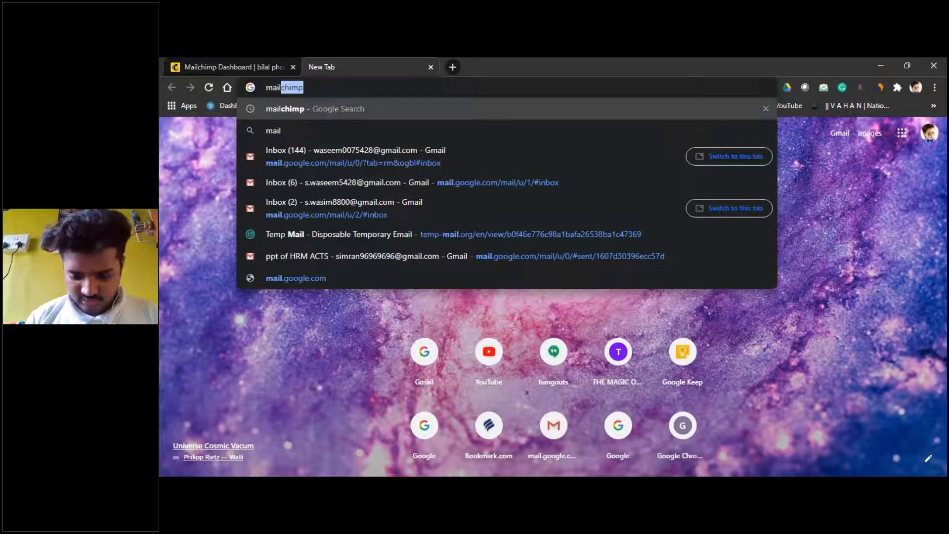
key(Return)
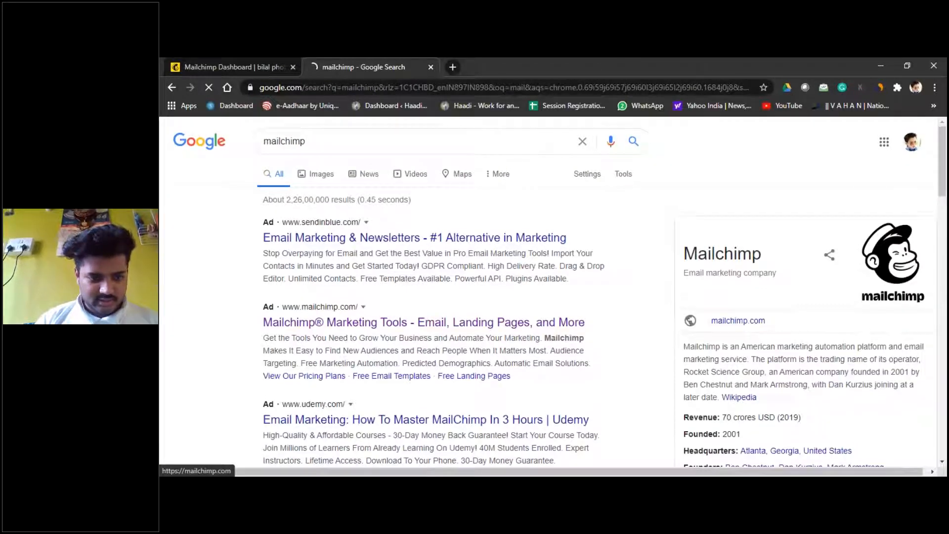
scroll(349, 307, down, 1)
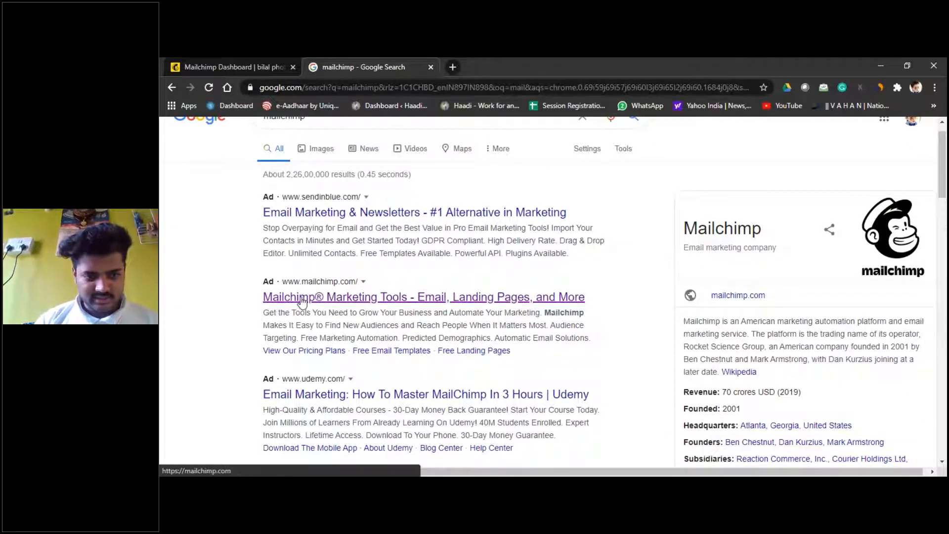
click(301, 299)
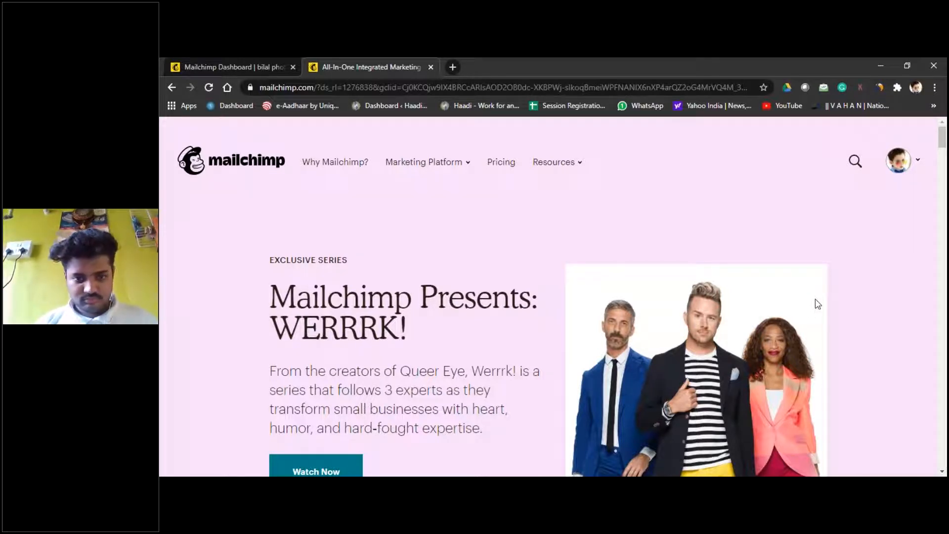
Step: Return from the Mailchimp homepage to the account Dashboard through the avatar menu
scroll(860, 170, down, 2)
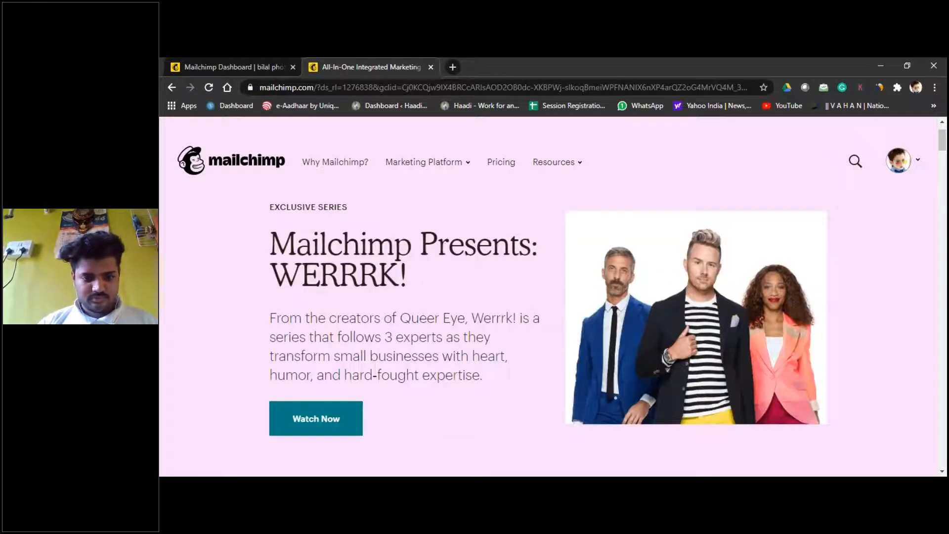
scroll(860, 170, up, 2)
mouse_move(904, 171)
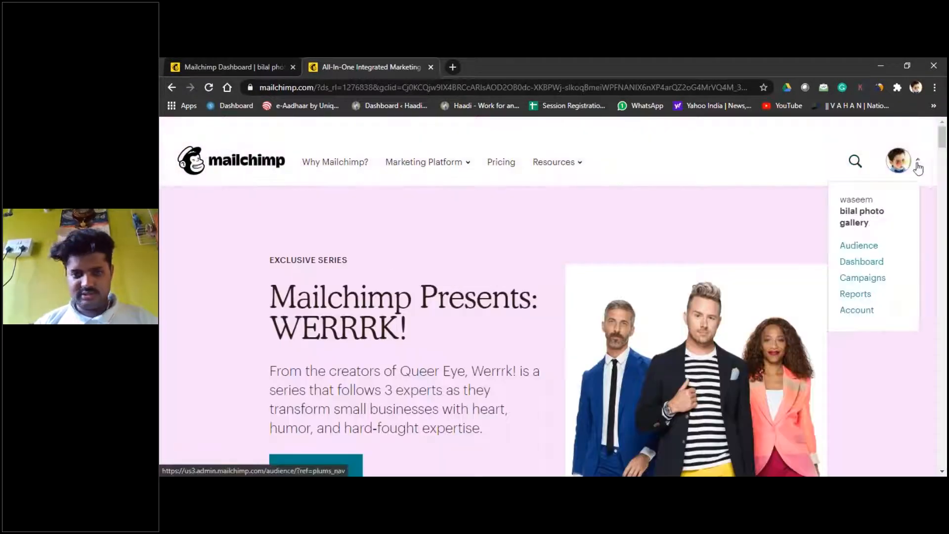
click(904, 177)
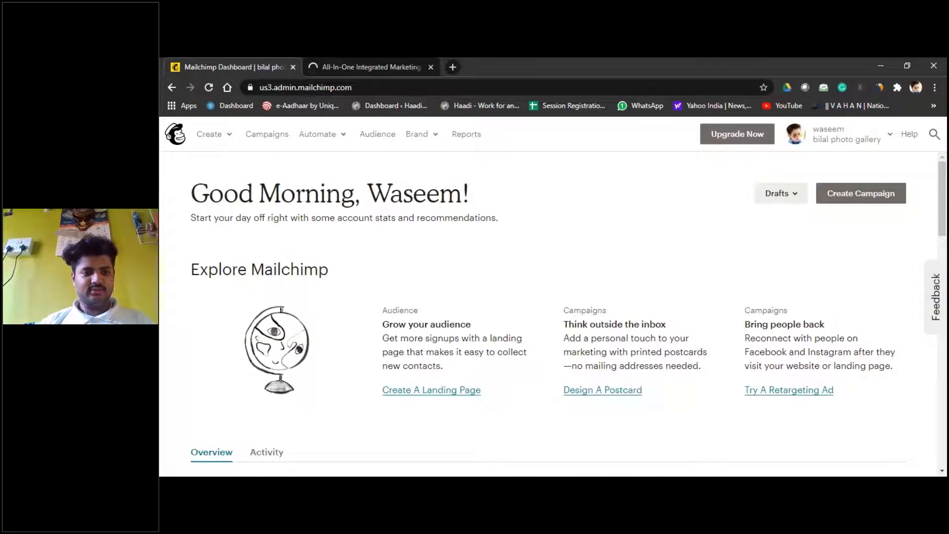
Step: Close the Mailchimp homepage tab and start a new campaign from the dashboard
click(430, 67)
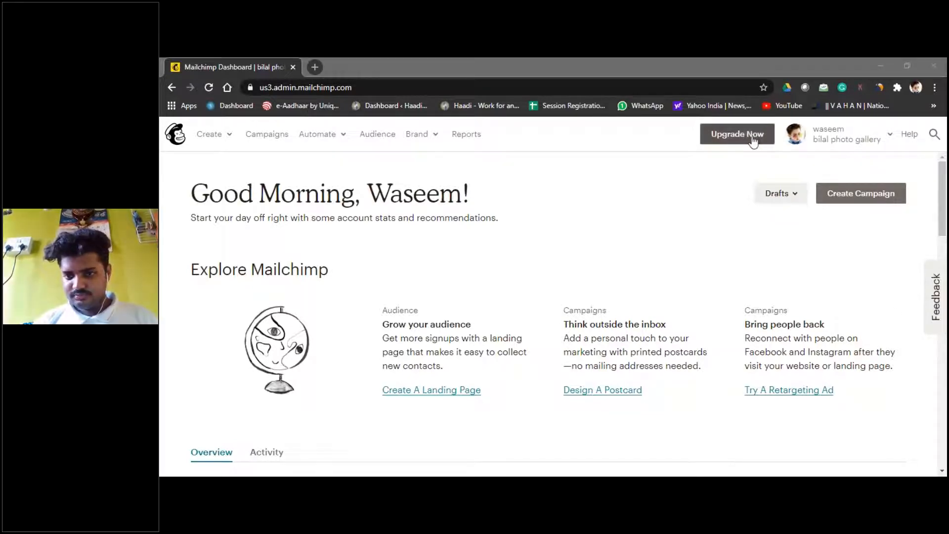
click(890, 194)
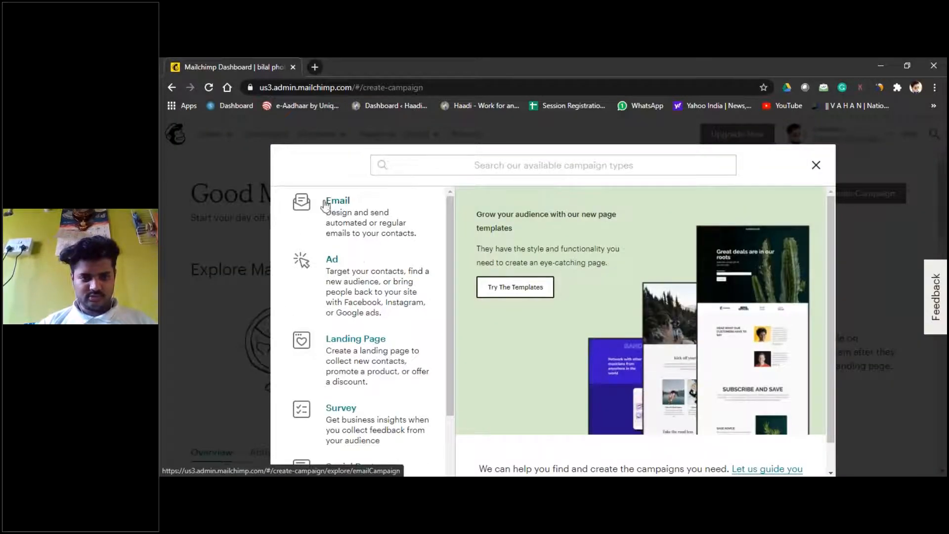
Step: Scroll the campaign-type list back to the top and pick Email
scroll(452, 221, down, 1)
scroll(460, 270, down, 2)
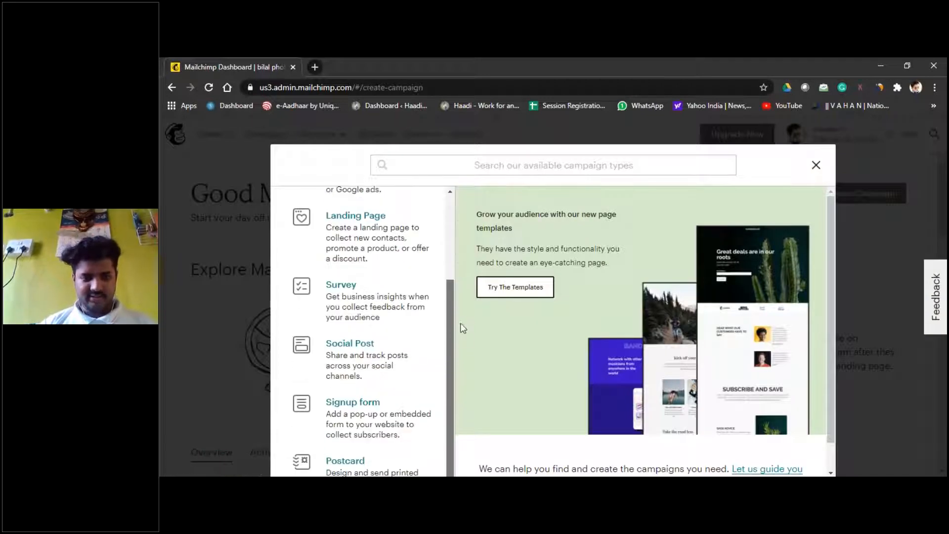
scroll(455, 247, up, 3)
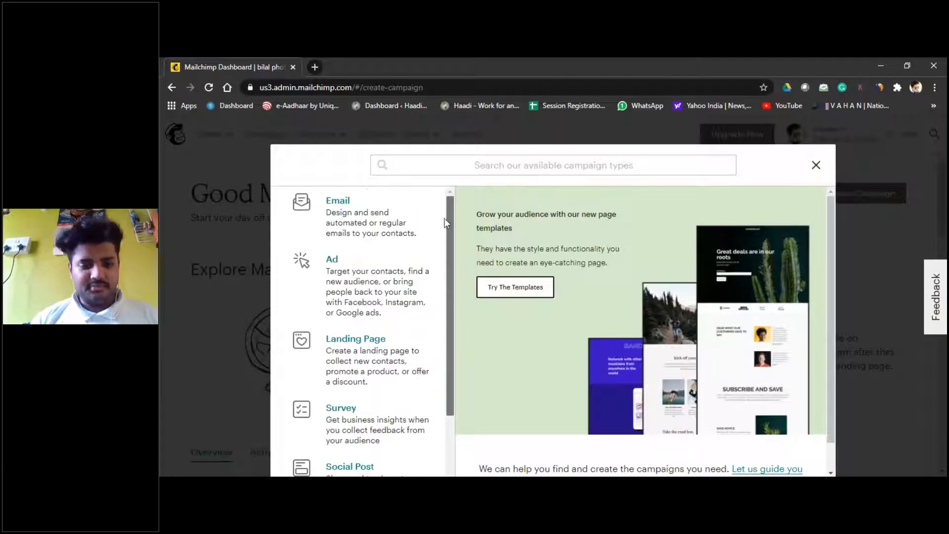
scroll(445, 222, down, 2)
scroll(451, 277, up, 2)
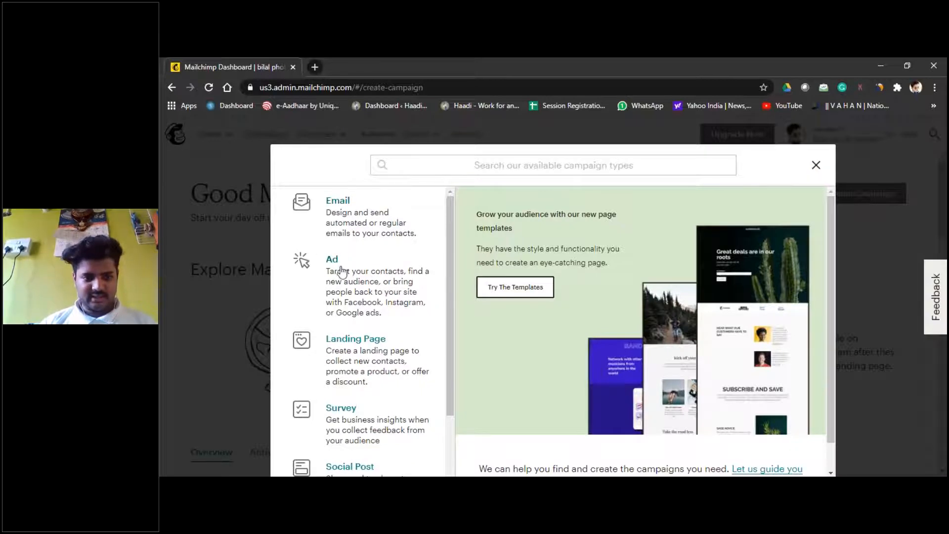
scroll(420, 310, down, 1)
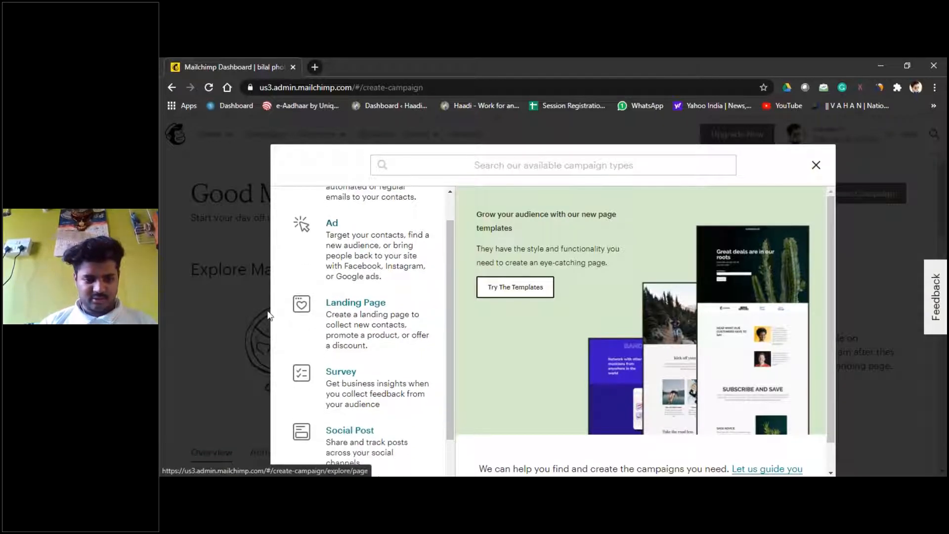
scroll(303, 299, down, 1)
scroll(303, 299, down, 1)
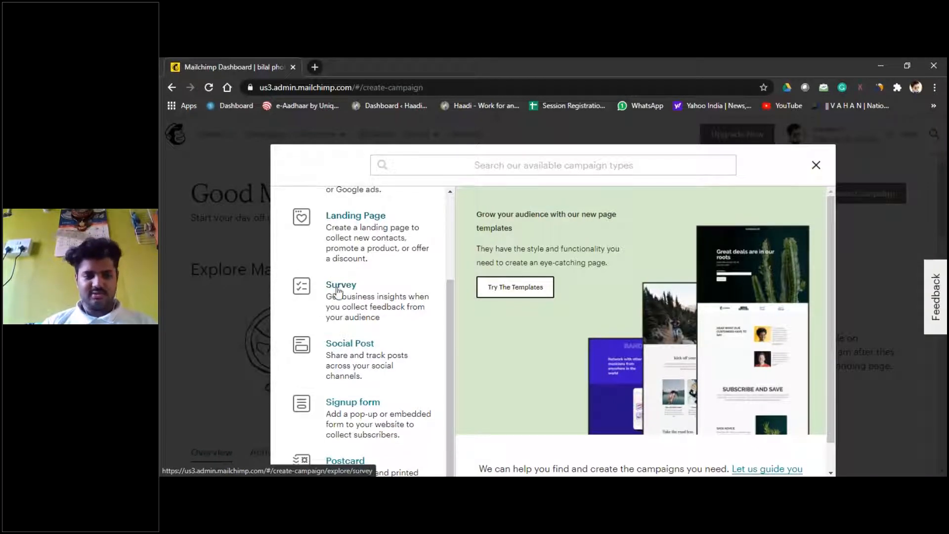
scroll(362, 294, down, 1)
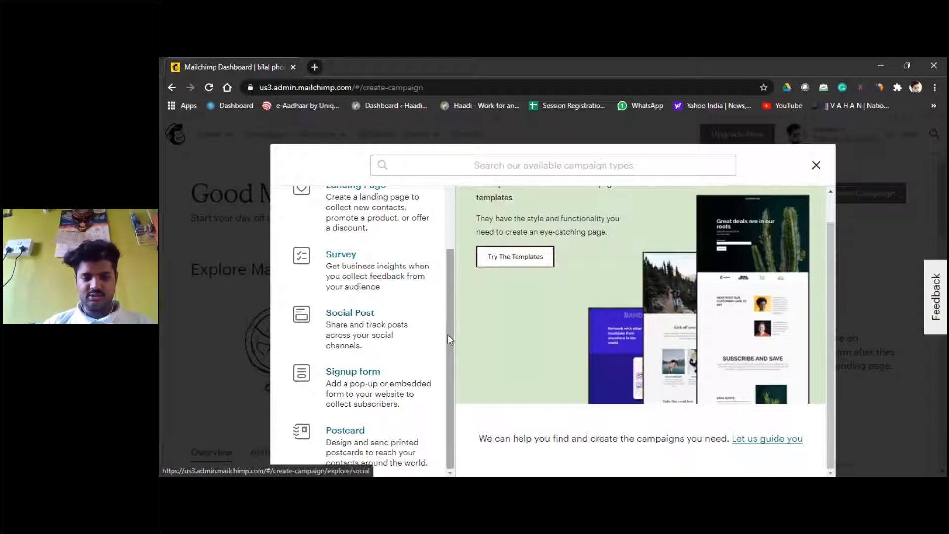
drag(450, 333, 482, 183)
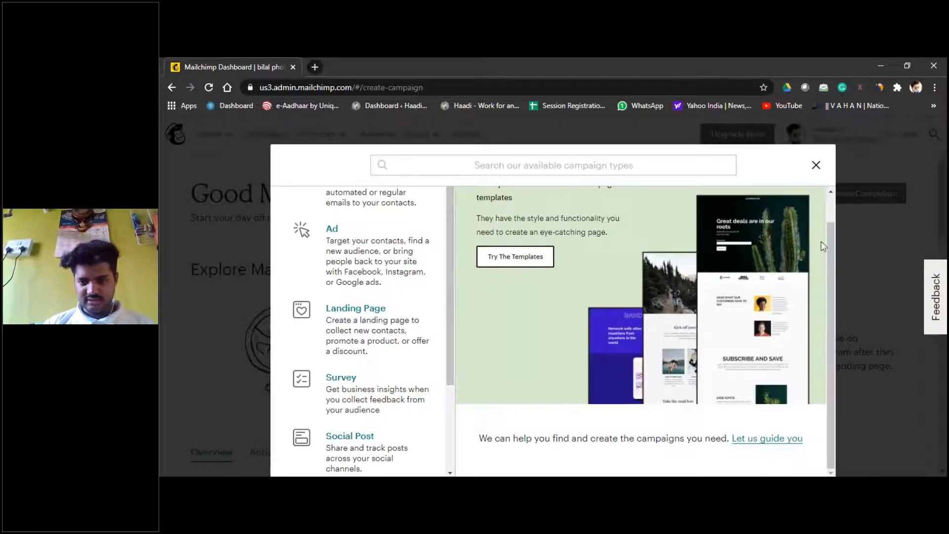
scroll(832, 247, up, 1)
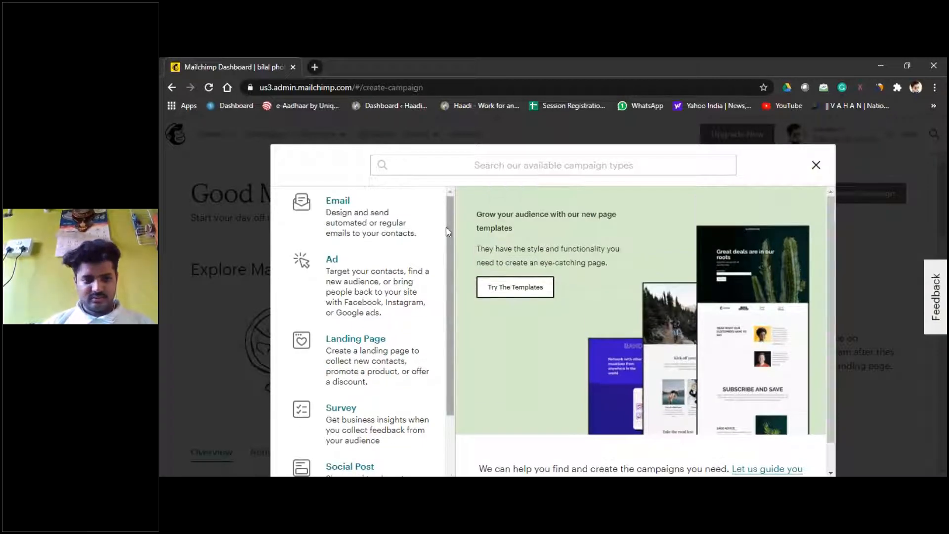
click(349, 205)
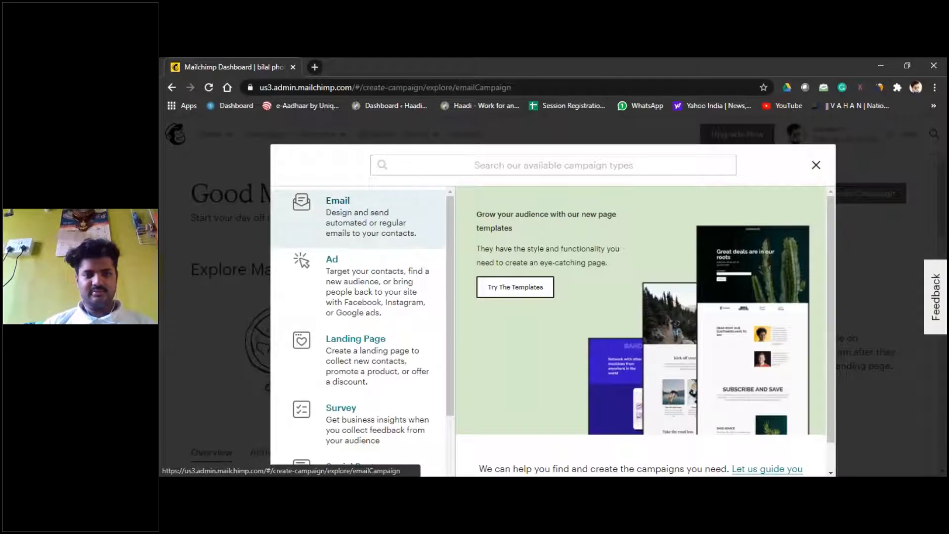
Step: Name the new email campaign 'Digital marketing' and create its draft
click(505, 367)
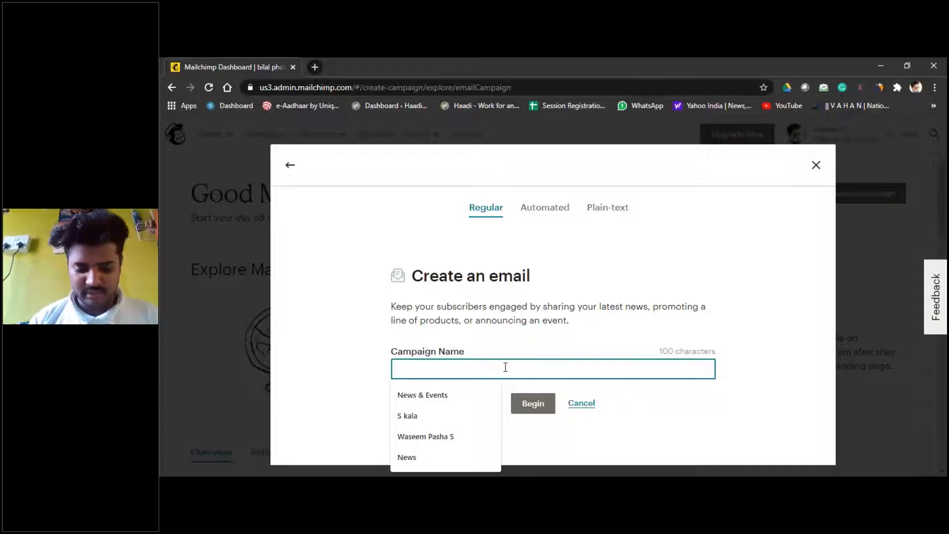
text(Digital ma)
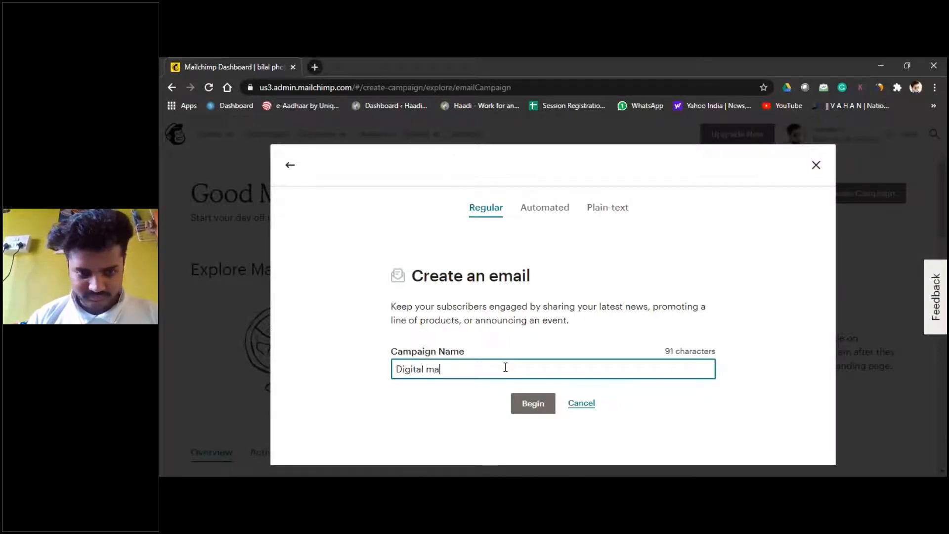
text(rketing)
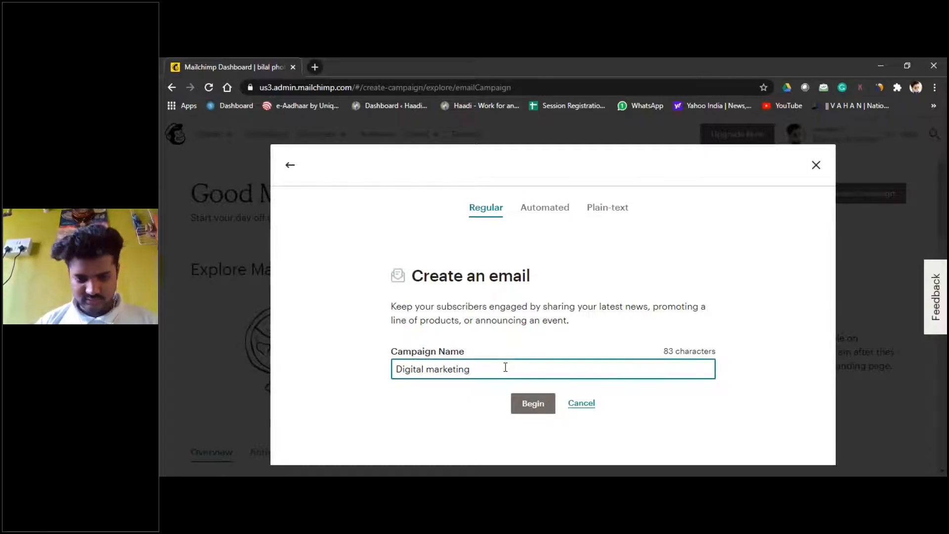
key(Return)
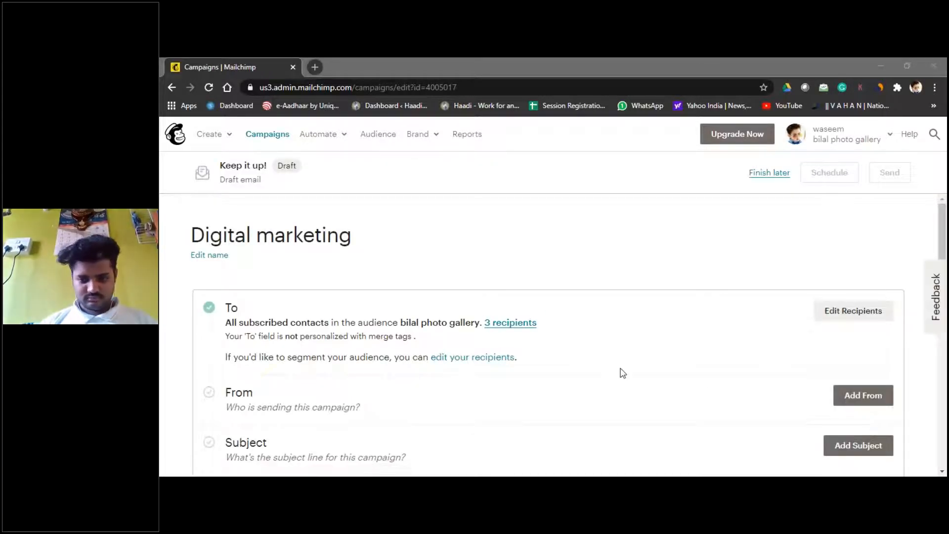
scroll(620, 373, down, 2)
scroll(621, 373, up, 2)
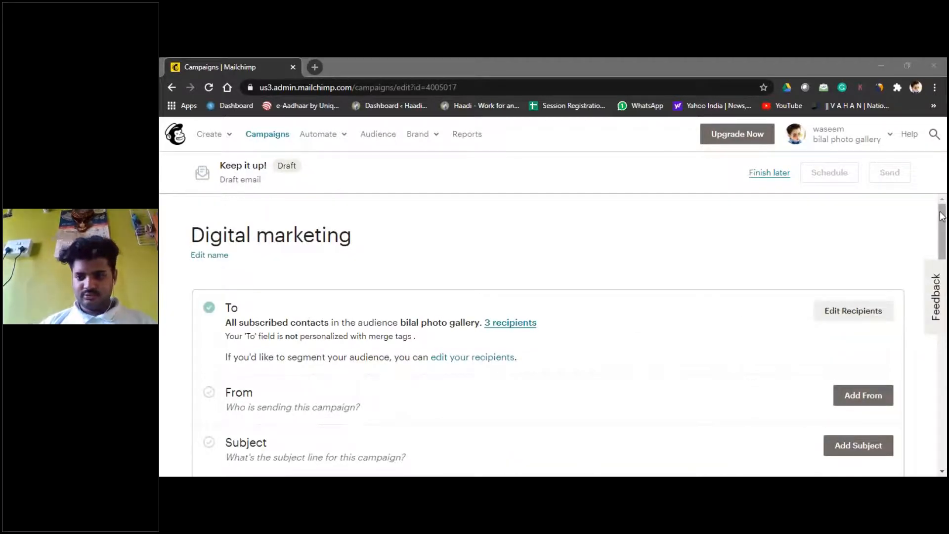
drag(942, 218, 945, 352)
scroll(228, 339, up, 10)
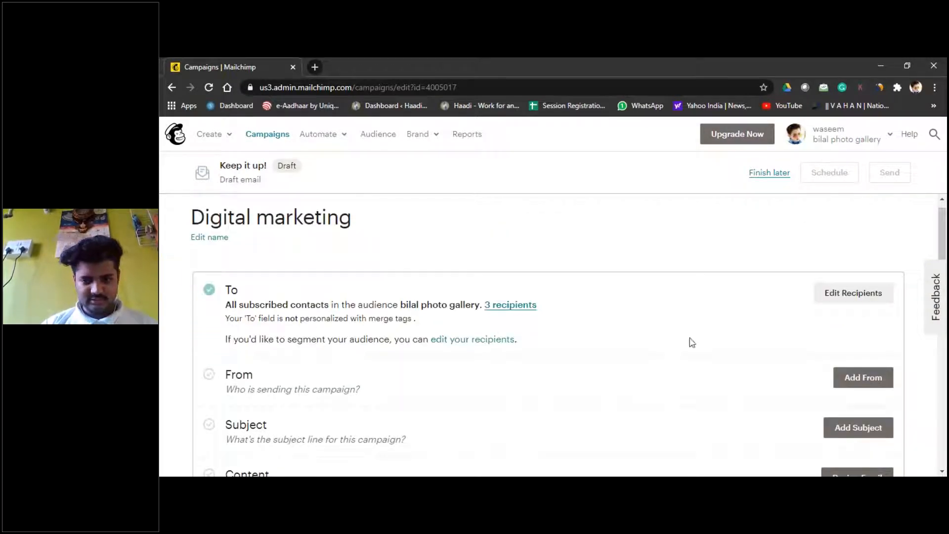
scroll(250, 378, down, 1)
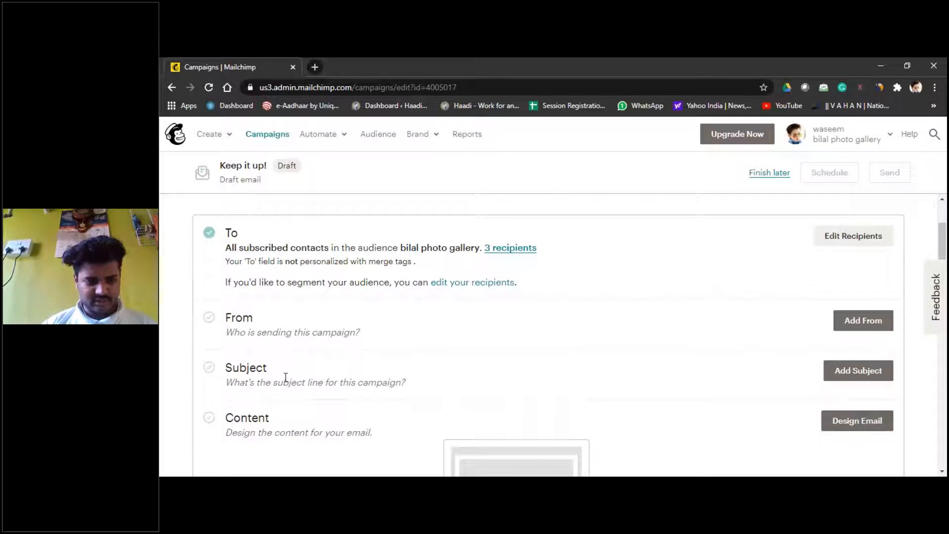
scroll(284, 378, down, 1)
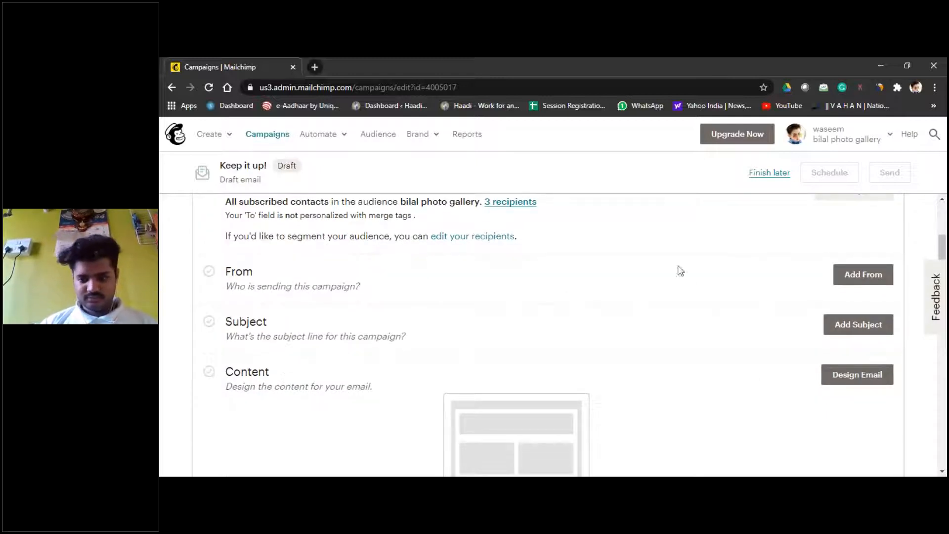
scroll(257, 270, up, 2)
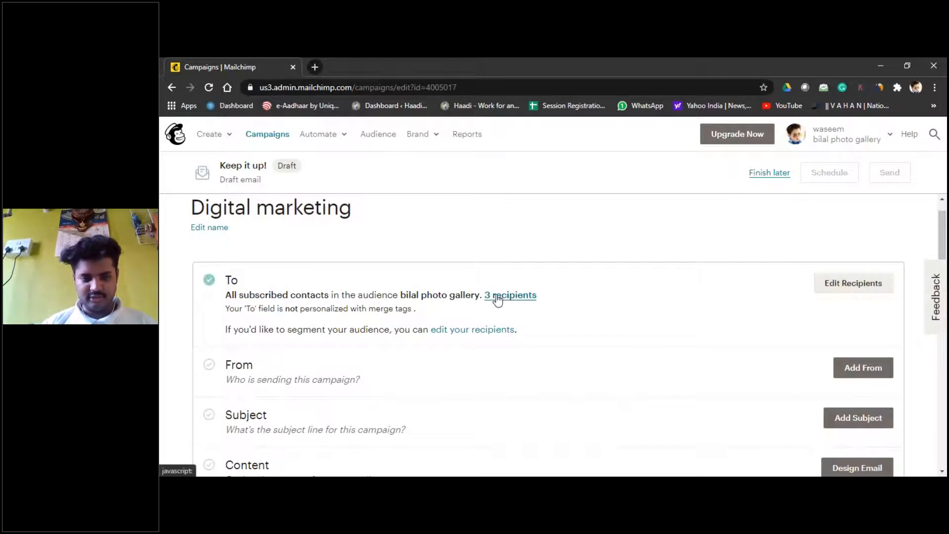
click(496, 295)
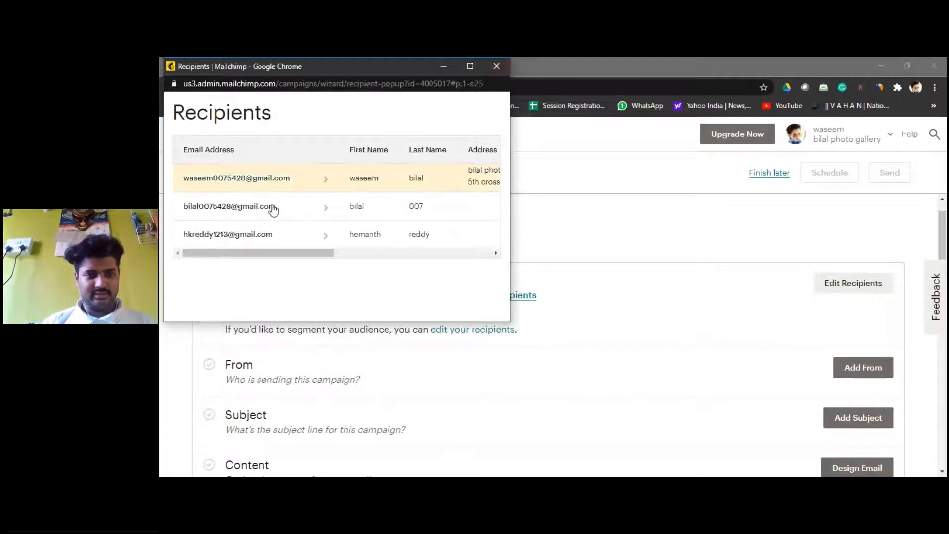
click(495, 65)
scroll(455, 212, down, 3)
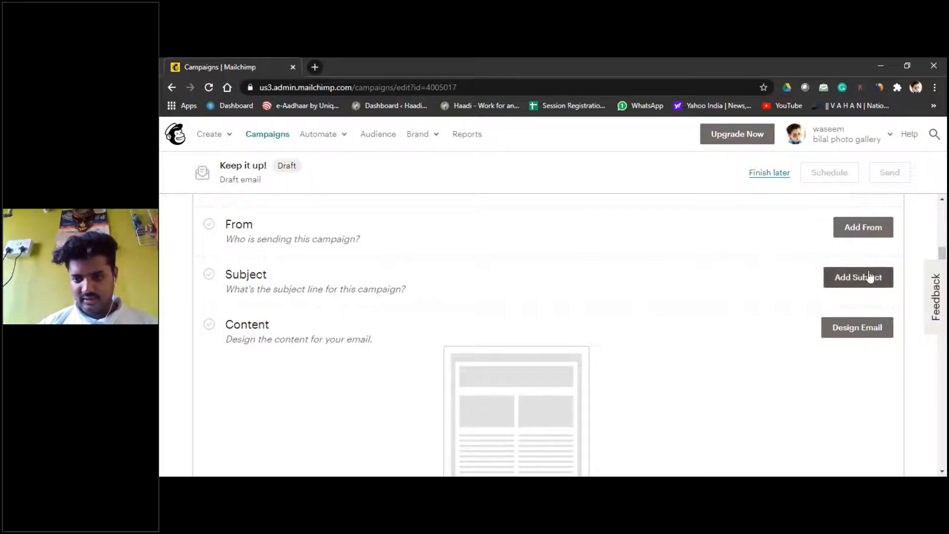
click(863, 227)
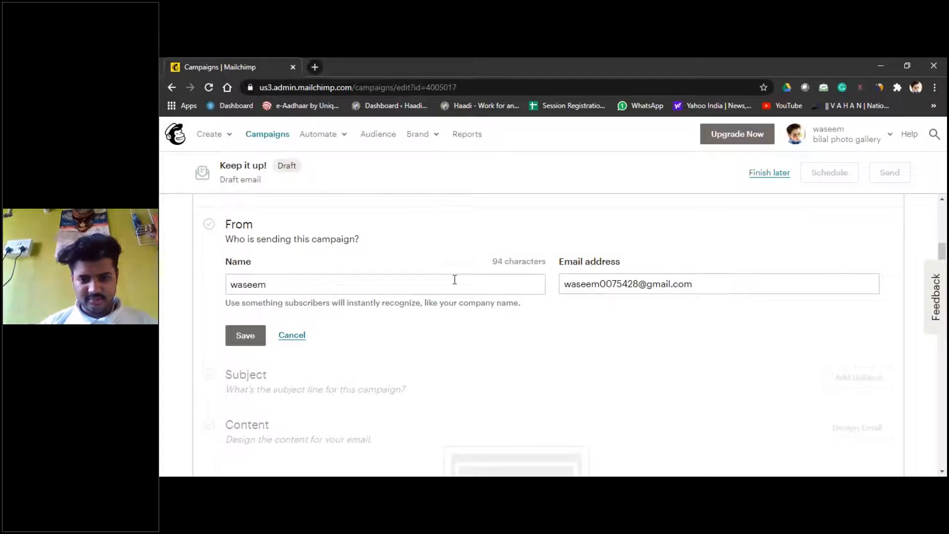
Step: Save the prefilled sender name and email, open the subject entry, then a blank tab
click(243, 336)
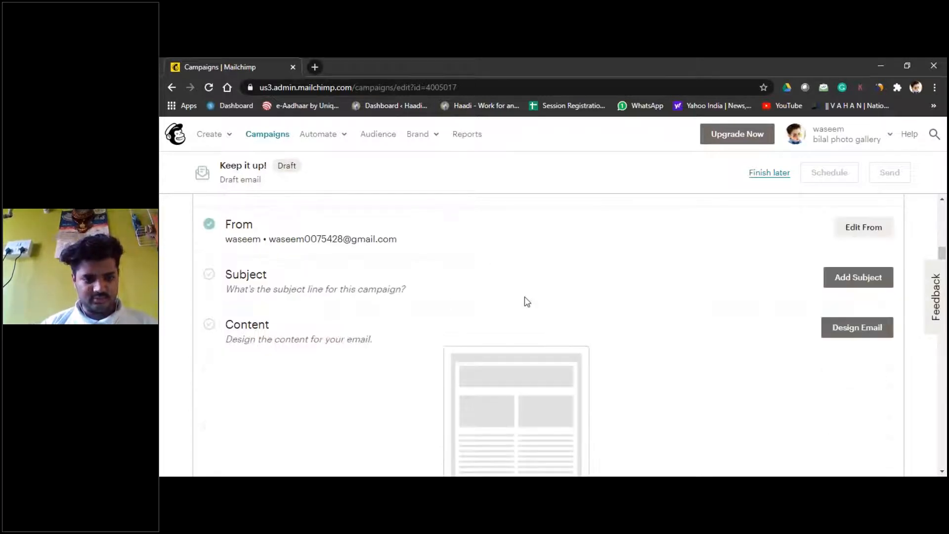
scroll(558, 238, up, 2)
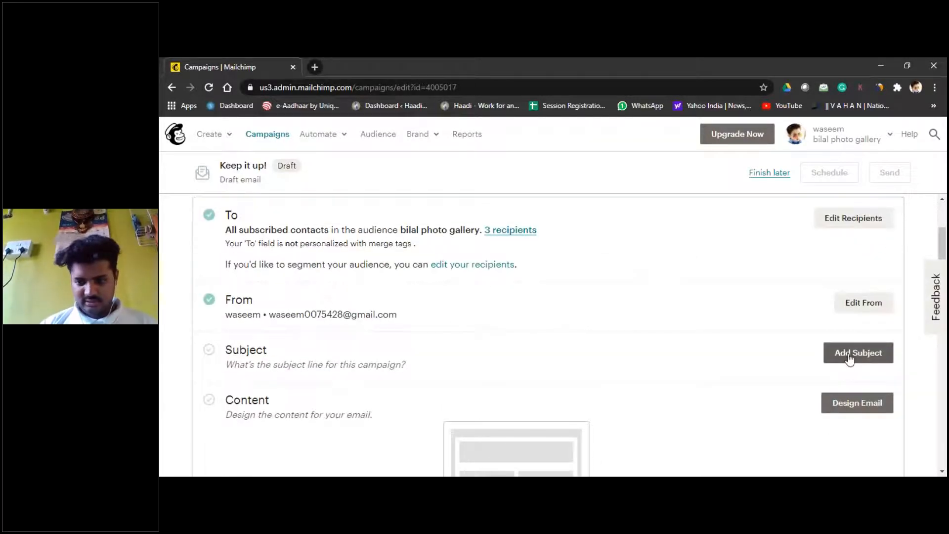
click(849, 351)
scroll(463, 336, down, 2)
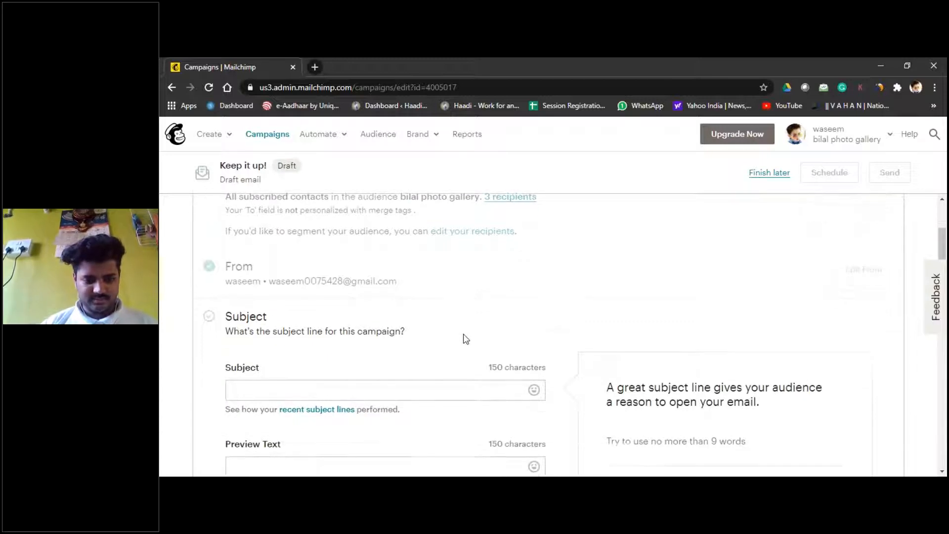
click(430, 355)
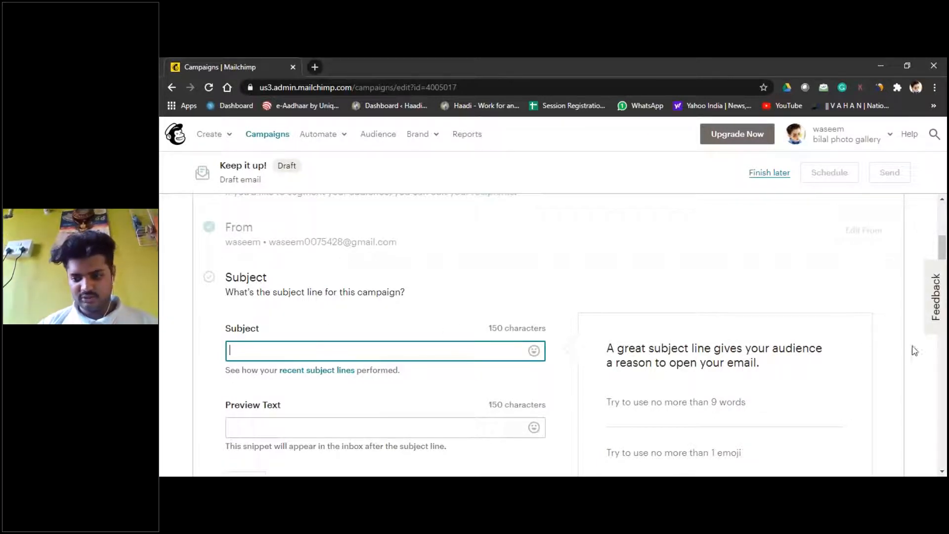
click(941, 331)
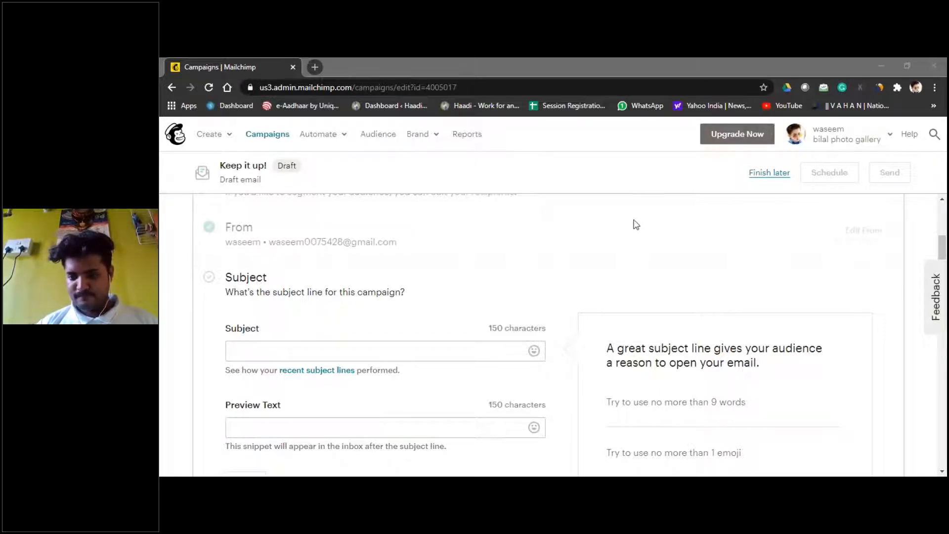
click(317, 67)
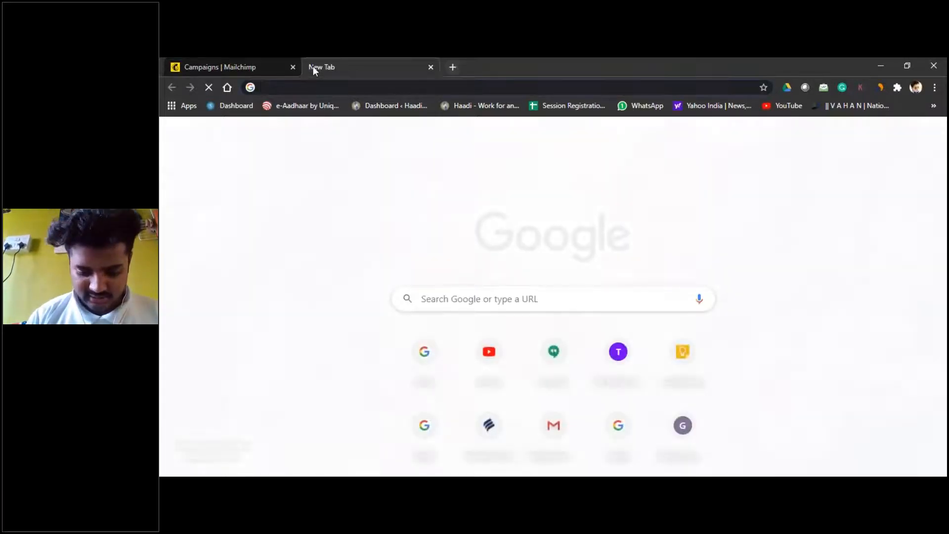
Step: Search Google for 'subject checker' and open the Email Subject Line Grader result
text(subj)
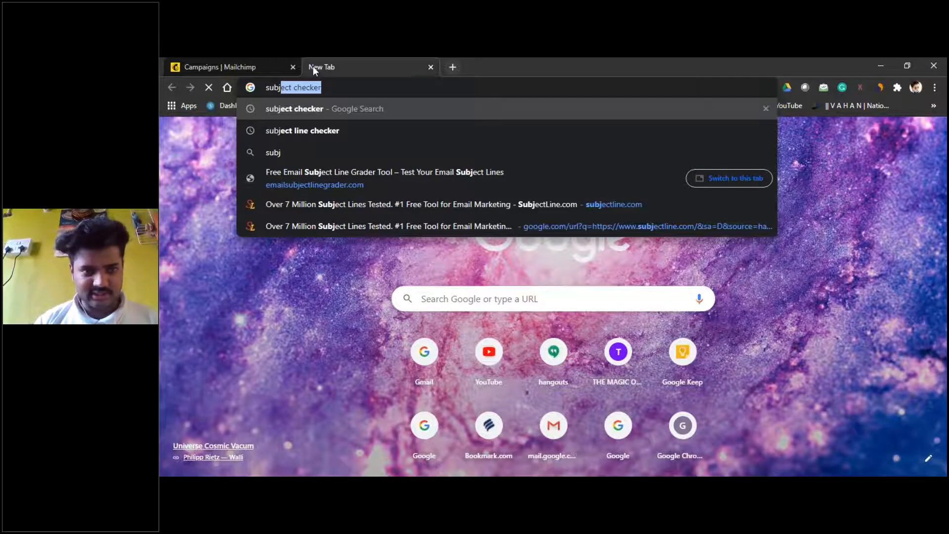
key(Return)
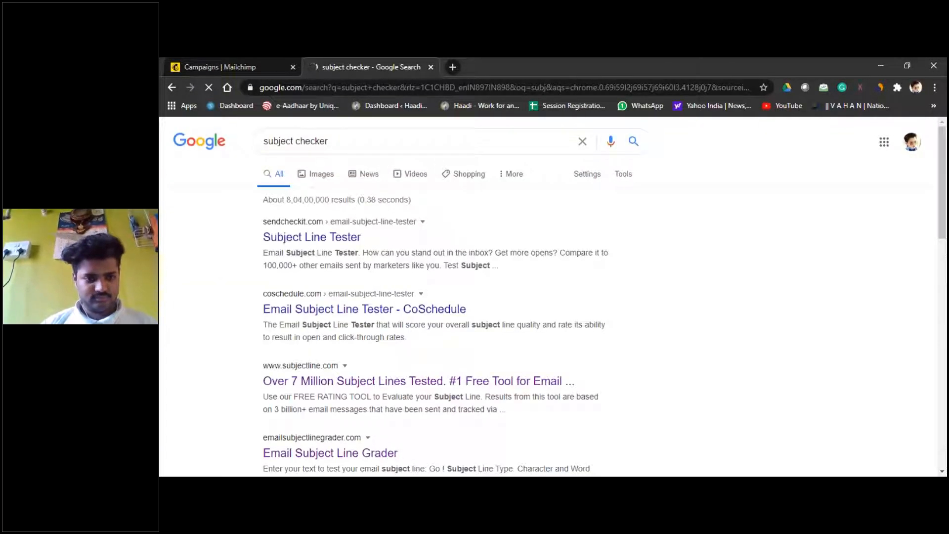
scroll(370, 254, down, 1)
scroll(295, 271, down, 3)
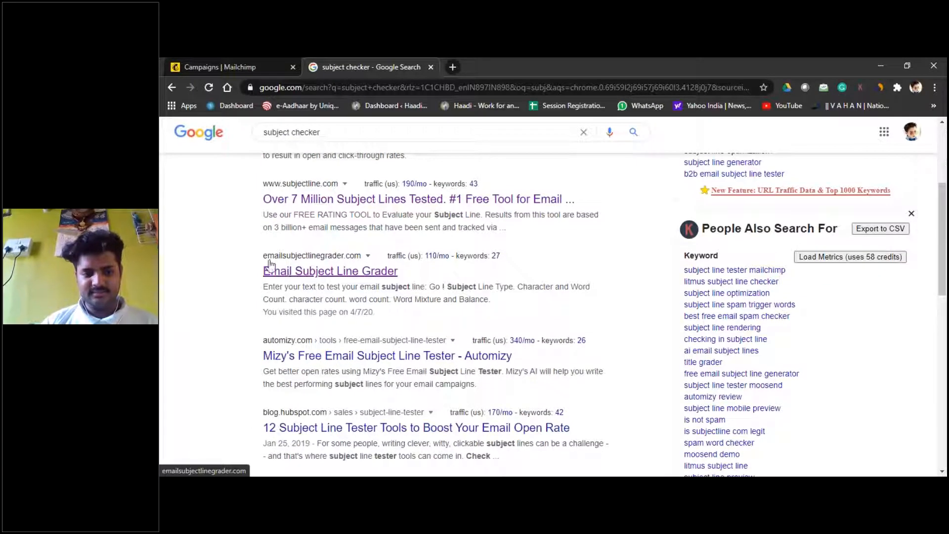
click(339, 277)
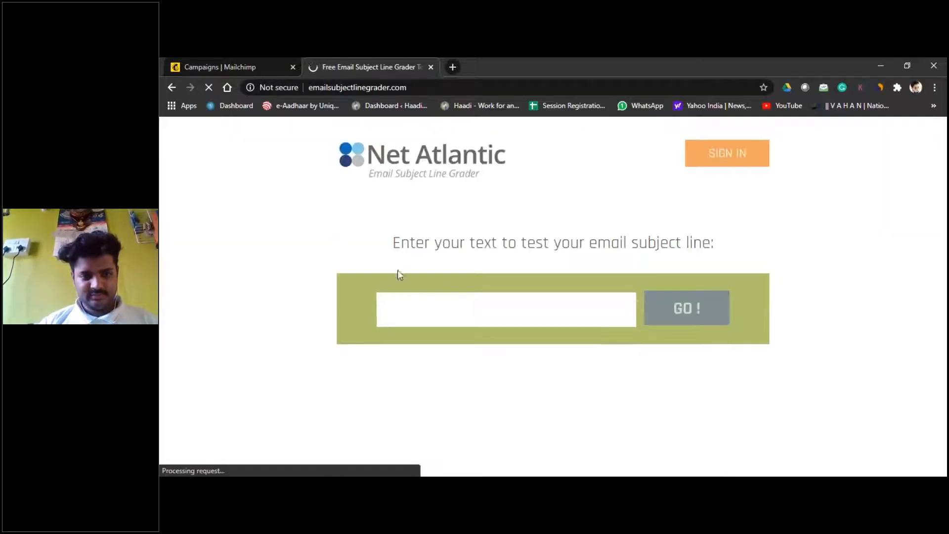
Step: Enter 'Welcome for the course! of Digital marketing.' in the Email Subject Line Grader box
click(209, 59)
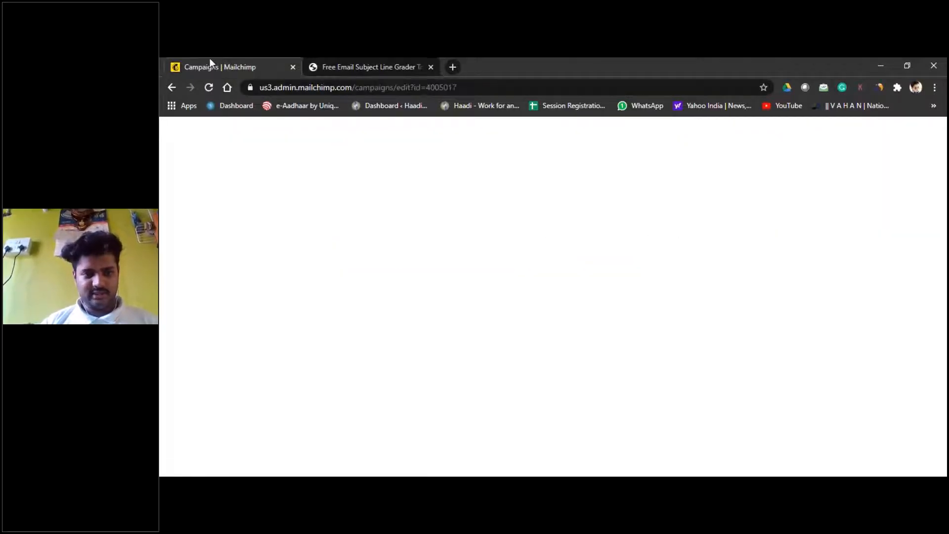
click(336, 62)
click(444, 299)
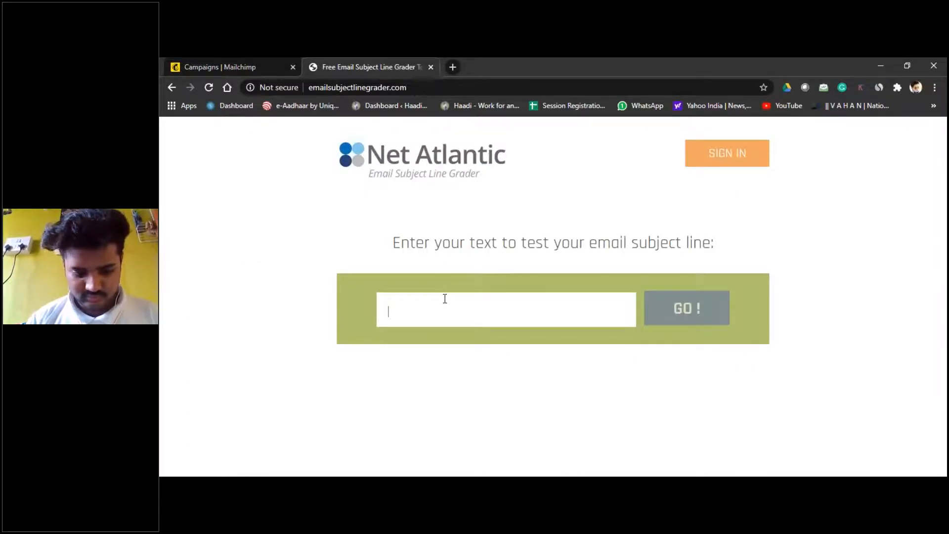
text(He)
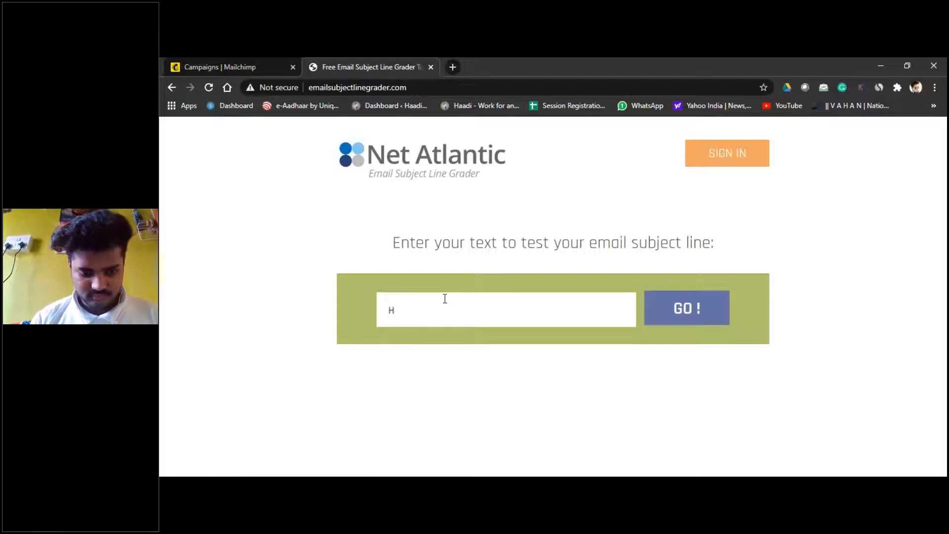
key(BackSpace)
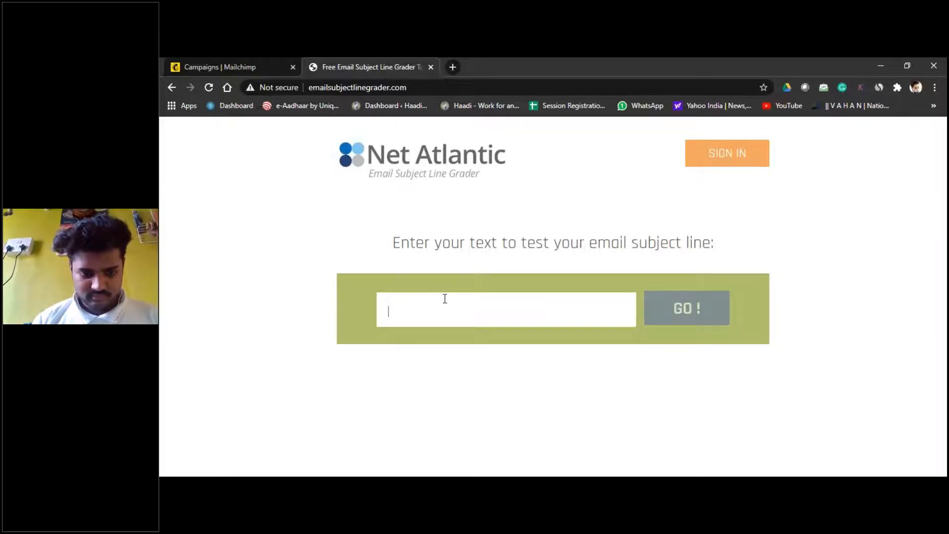
text(Wecl)
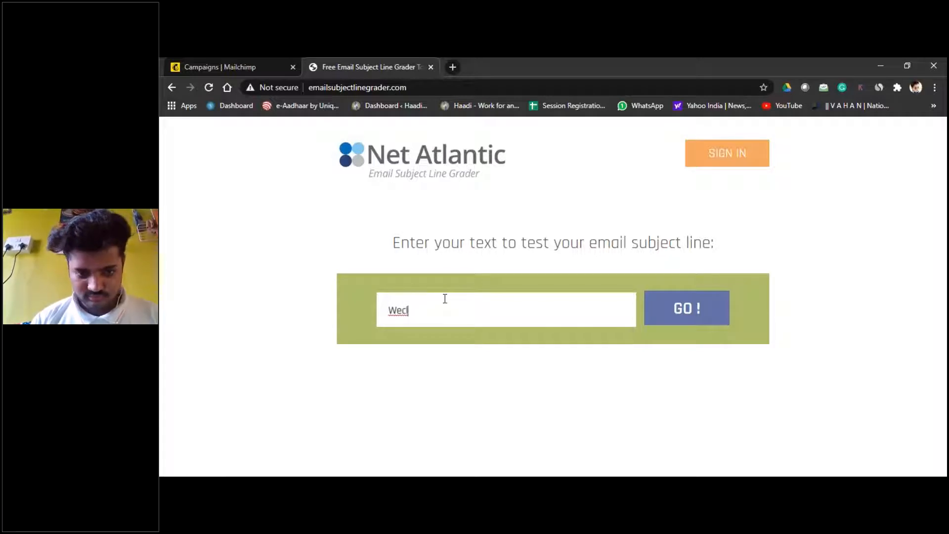
key(BackSpace)
key(BackSpace)
text(l)
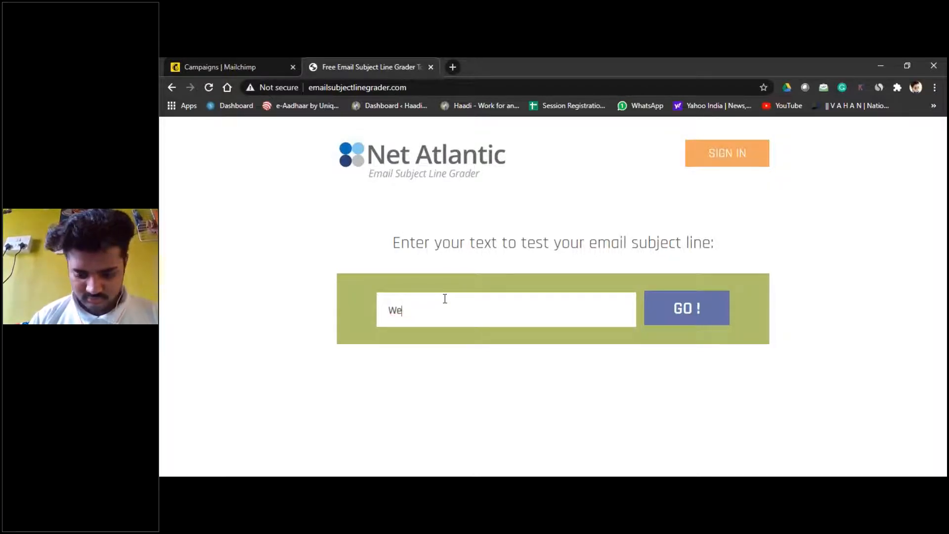
text(come)
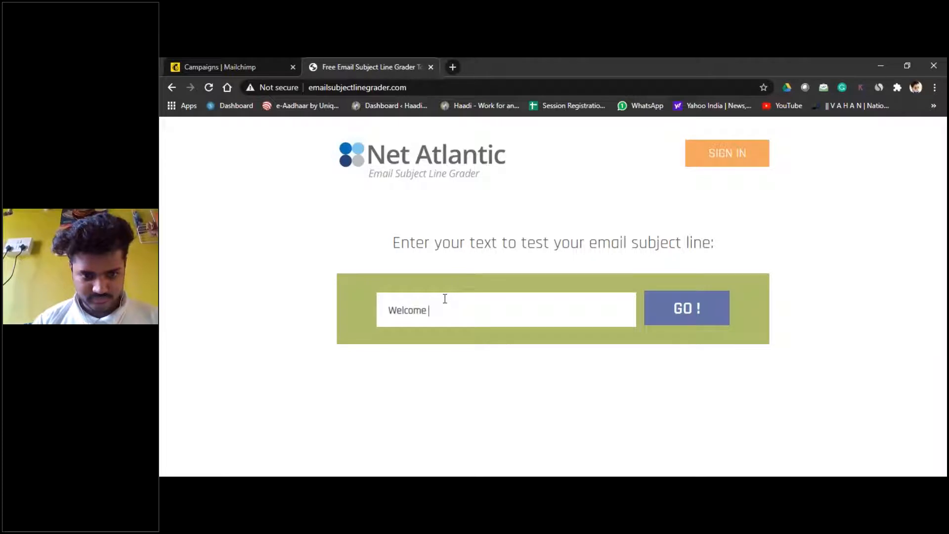
text( for th)
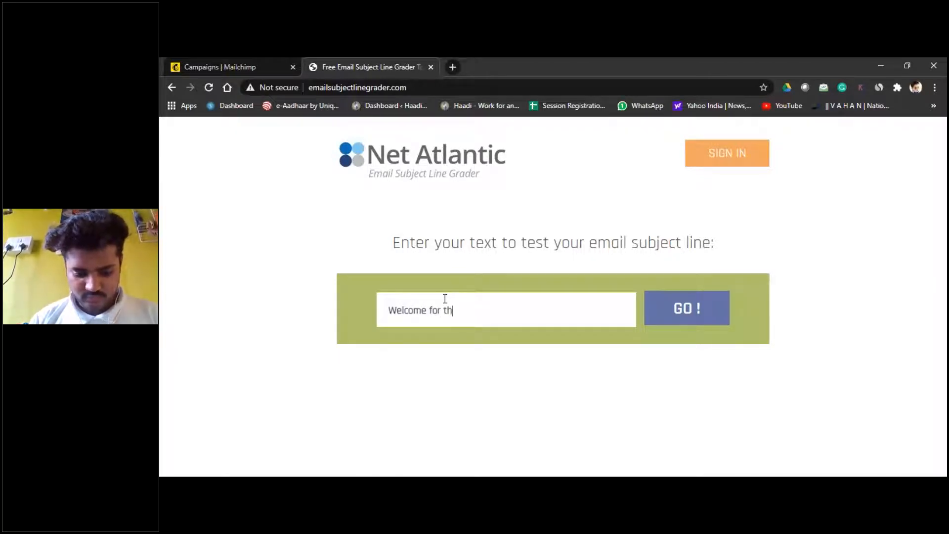
text(e course)
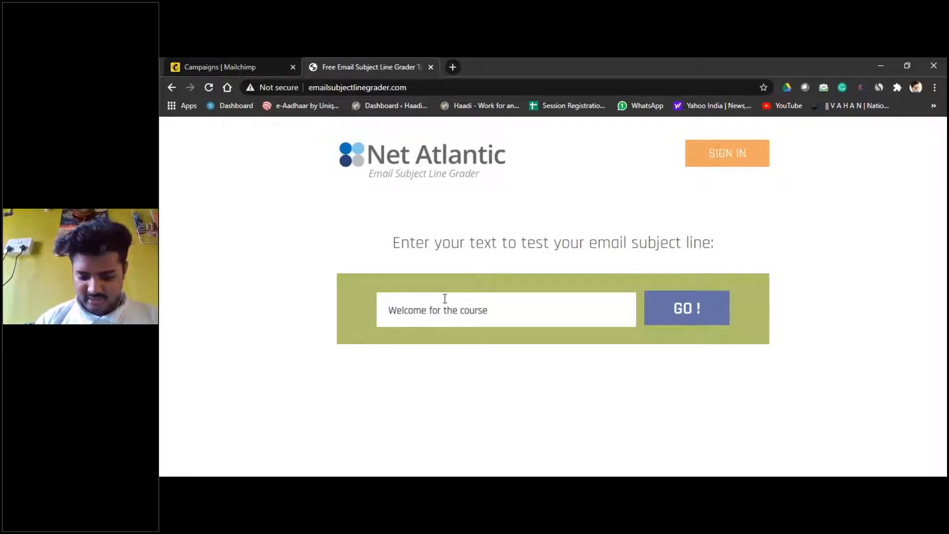
text(!)
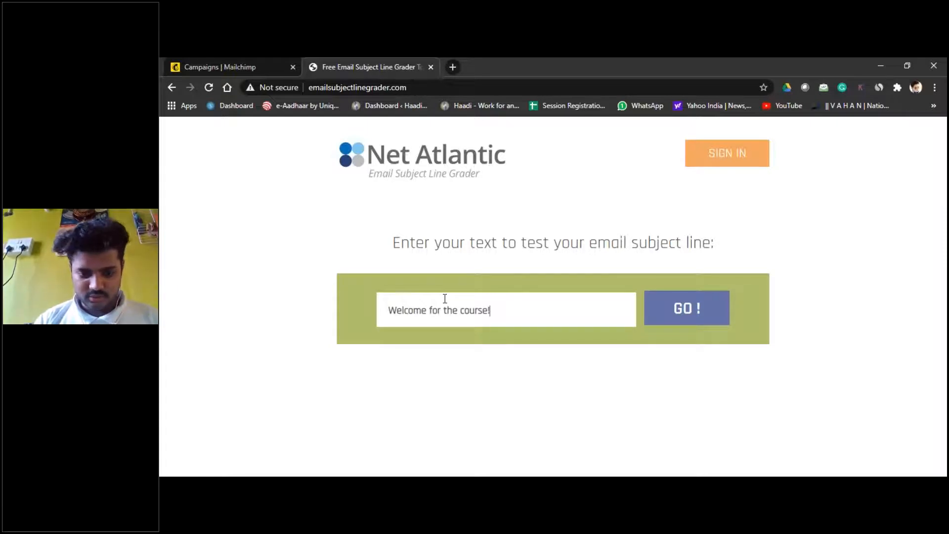
text( of digi)
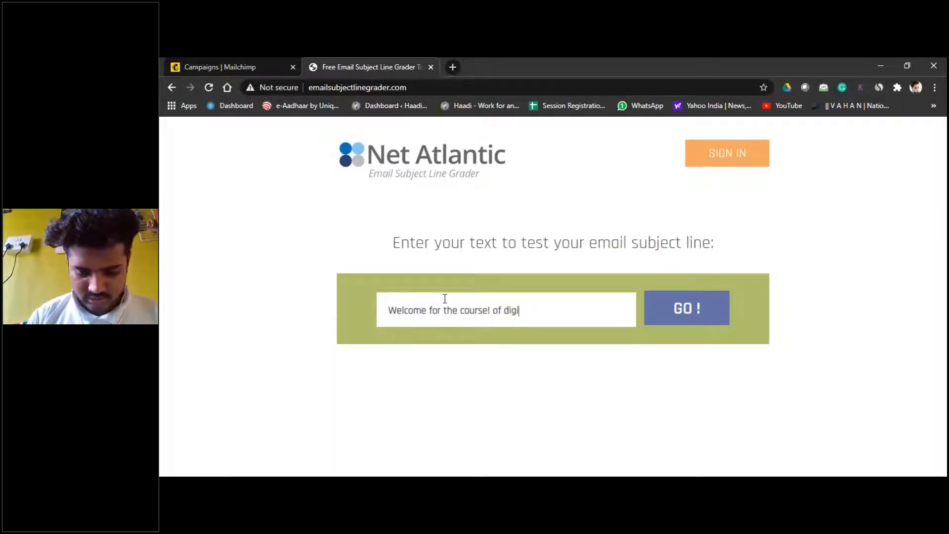
key(BackSpace)
key(BackSpace)
key(BackSpace)
key(BackSpace)
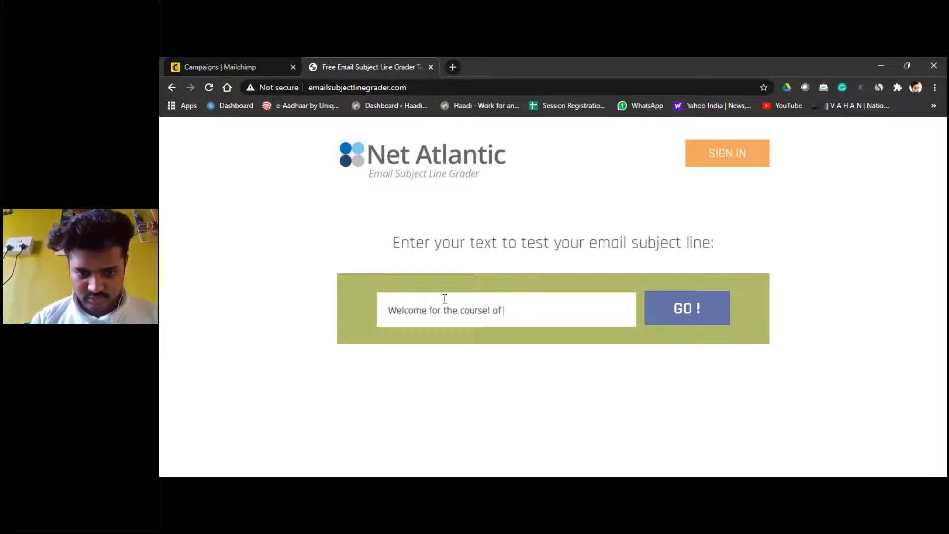
text(Digit)
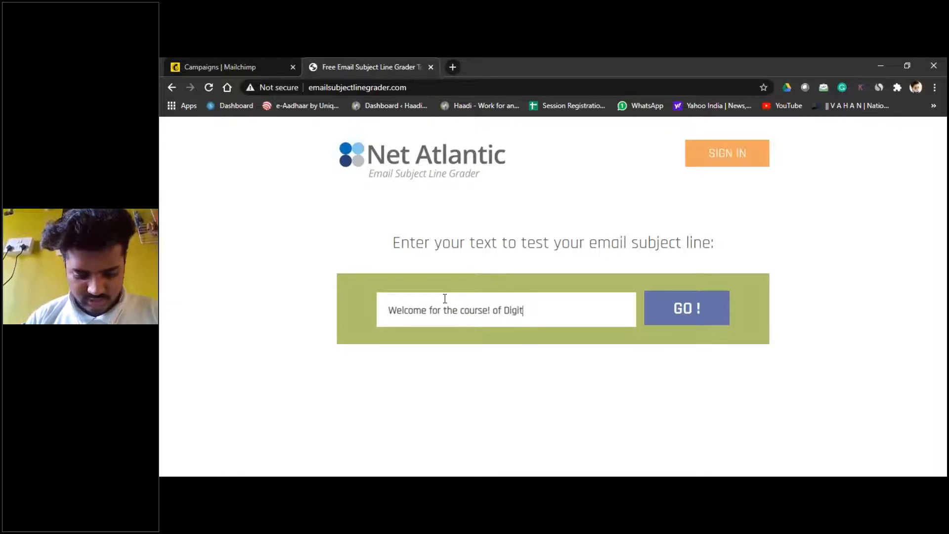
text(al mark)
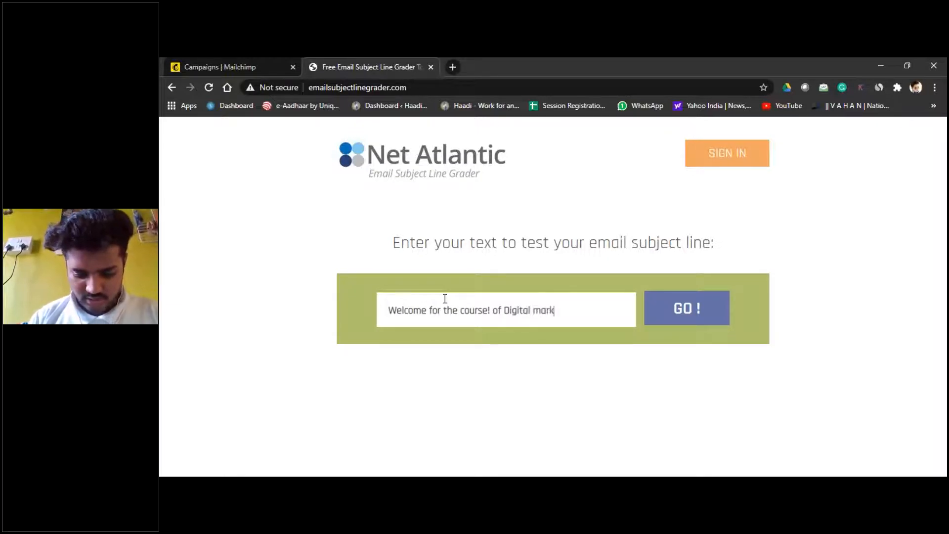
text(eting)
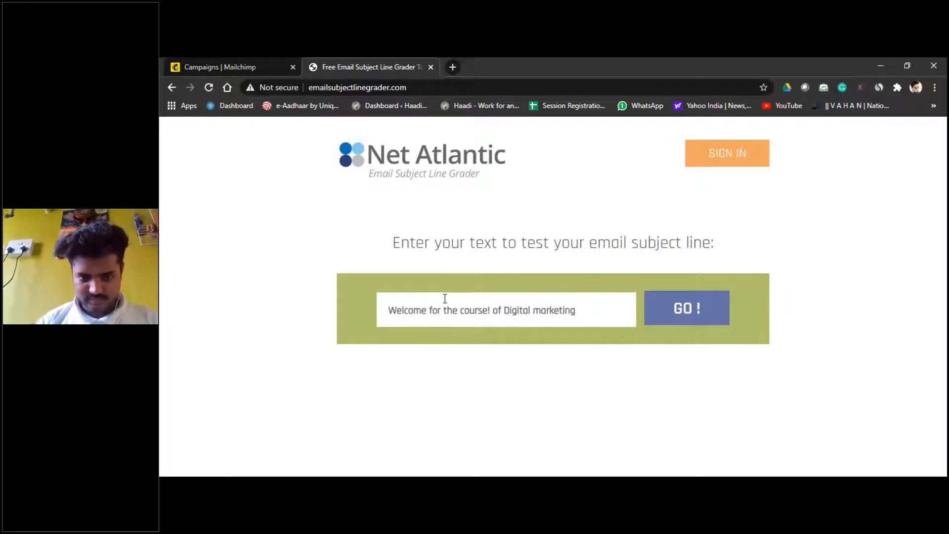
text(.)
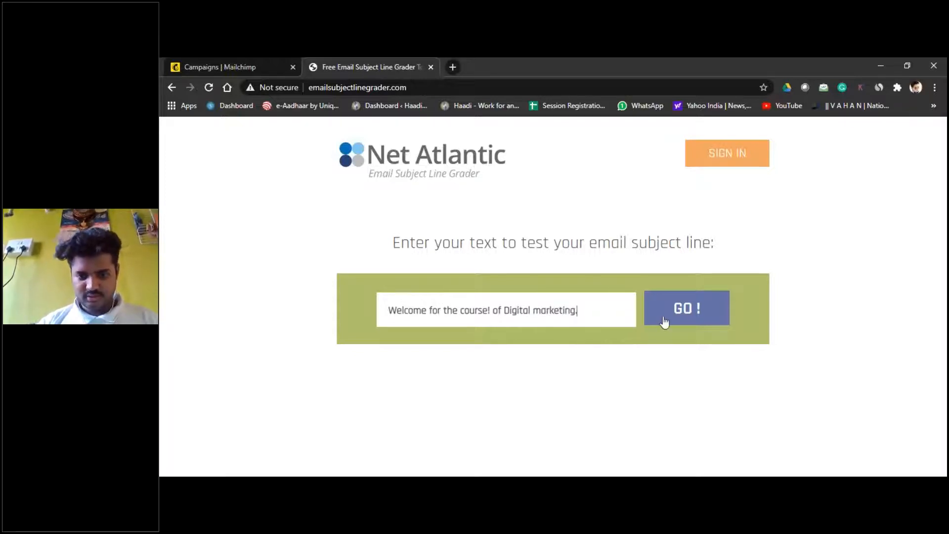
Step: Grade the subject line (score 100), copy it, and return to the Mailchimp campaign
mouse_move(601, 307)
mouse_down()
mouse_move(387, 312)
mouse_move(589, 303)
mouse_up()
click(388, 311)
click(596, 307)
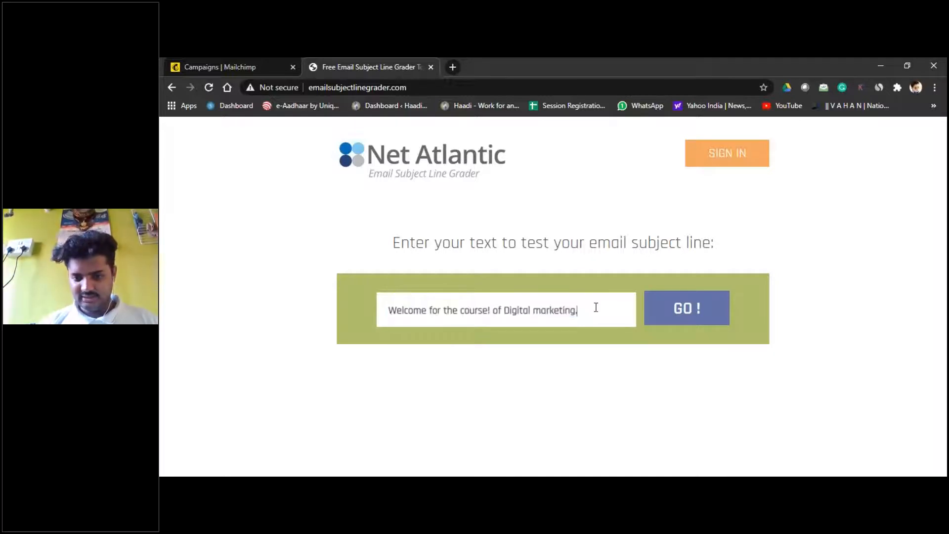
click(698, 316)
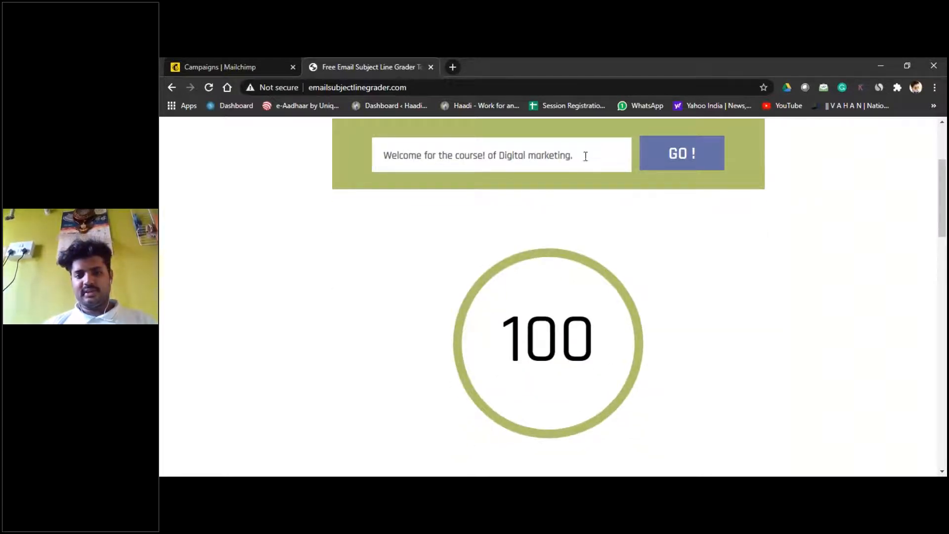
drag(582, 156, 374, 158)
key(ctrl+c)
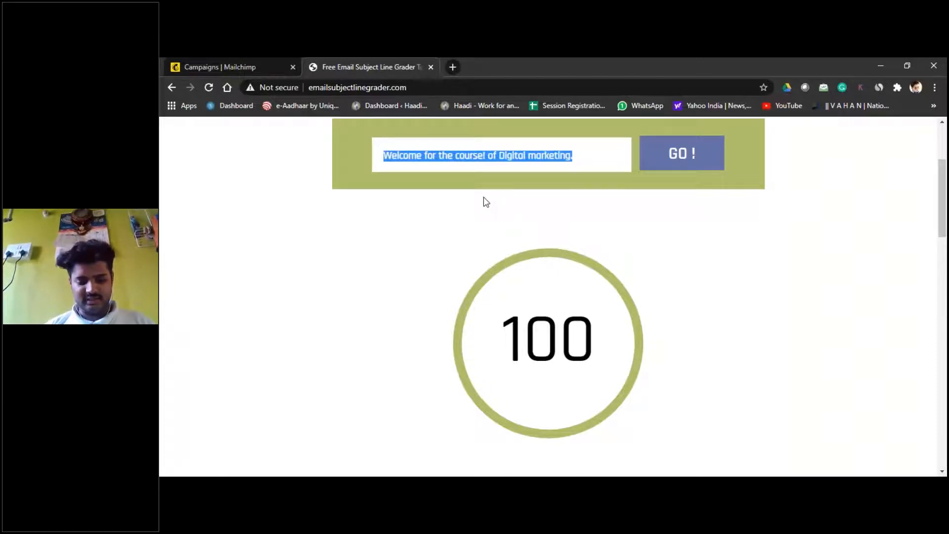
click(208, 65)
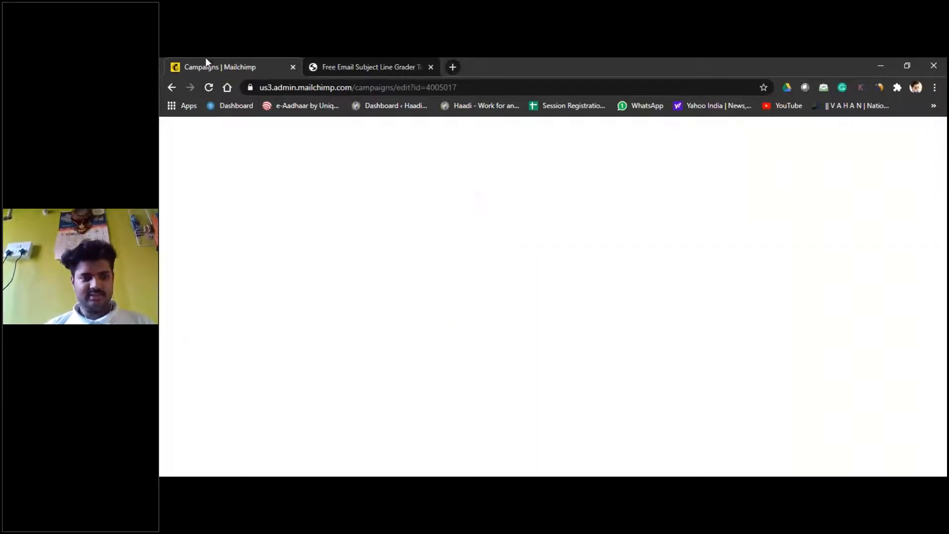
Step: Paste 'Welcome for the course! of Digital marketing.' into the campaign's Subject field
click(375, 353)
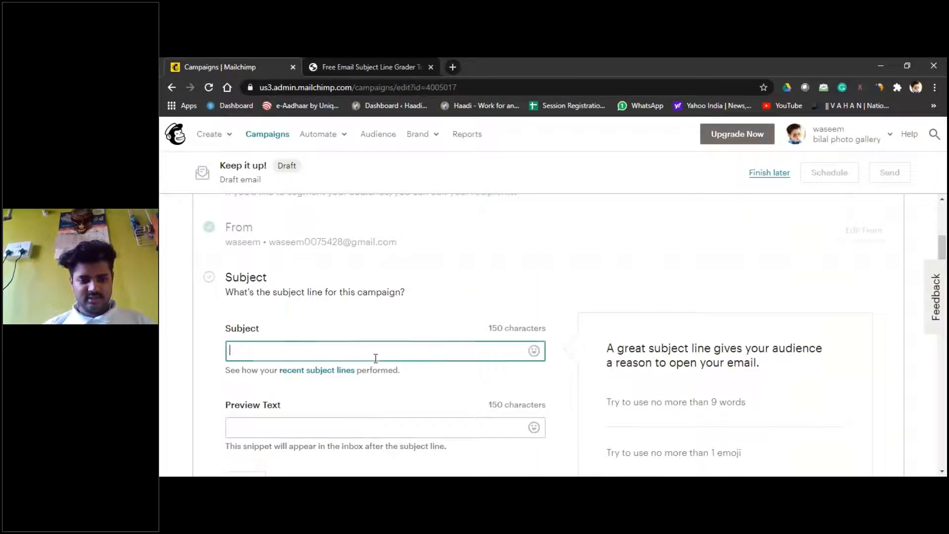
key(ctrl+v)
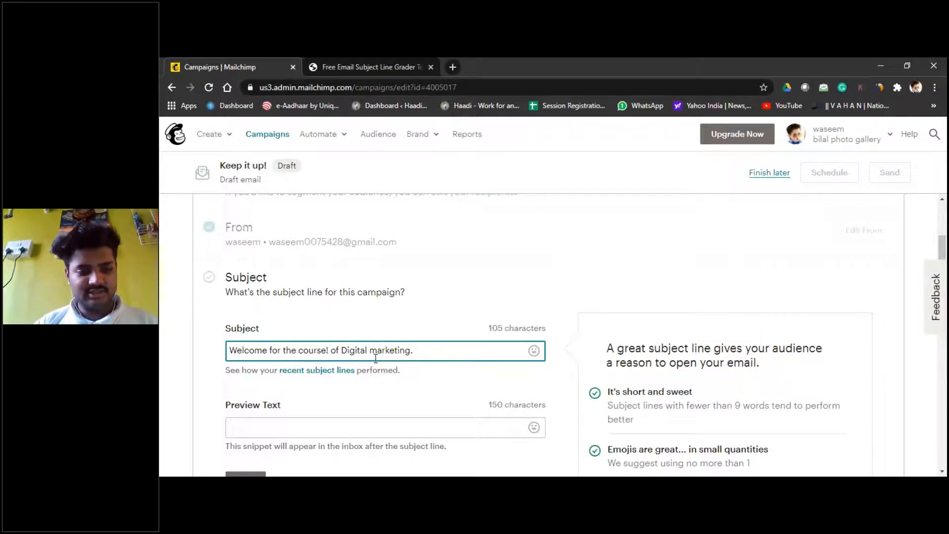
scroll(456, 382, down, 3)
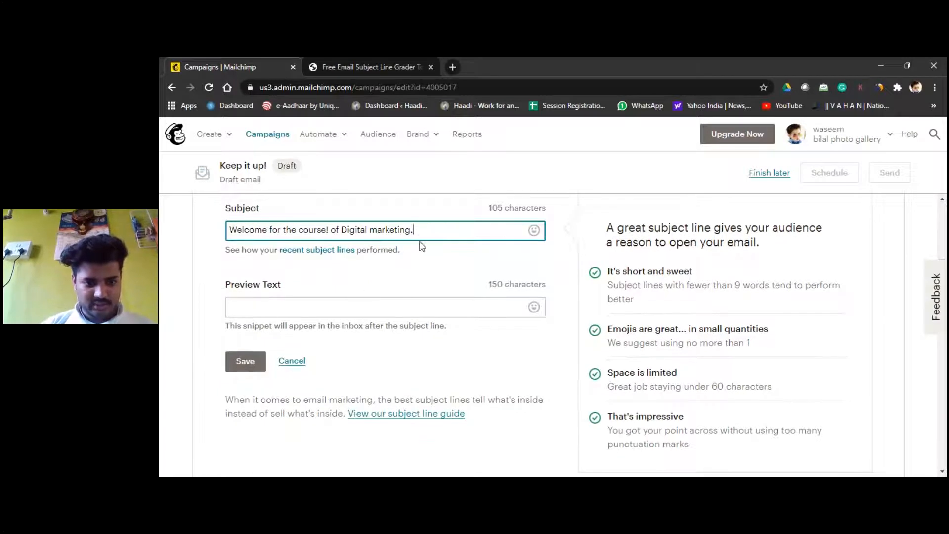
Step: Write preview text inviting everyone to the session of Fundementals of digital marketing
click(395, 308)
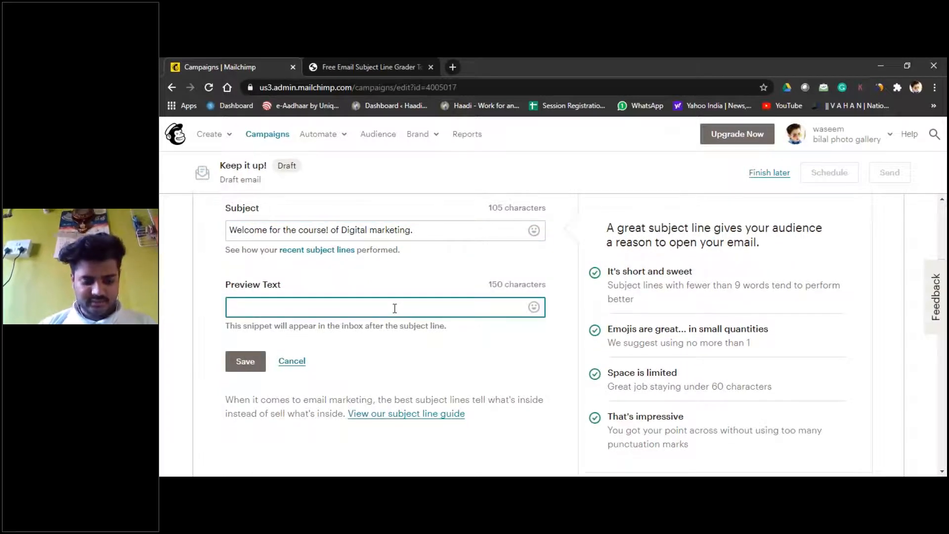
text(Hey )
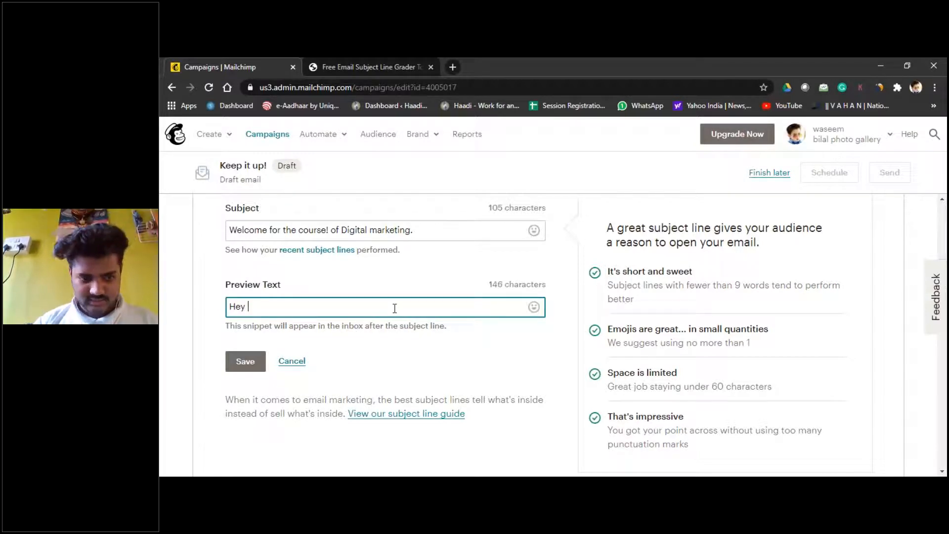
text(! )
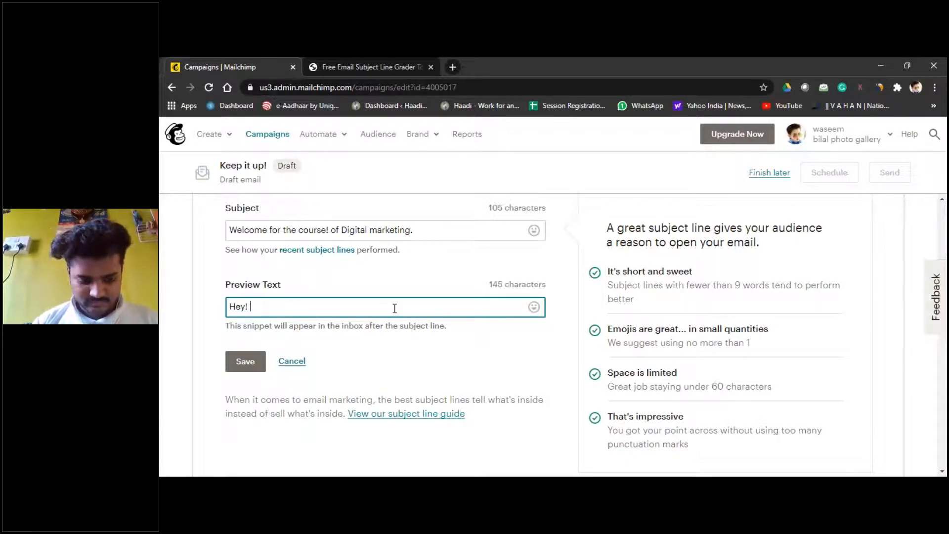
text(Welcome)
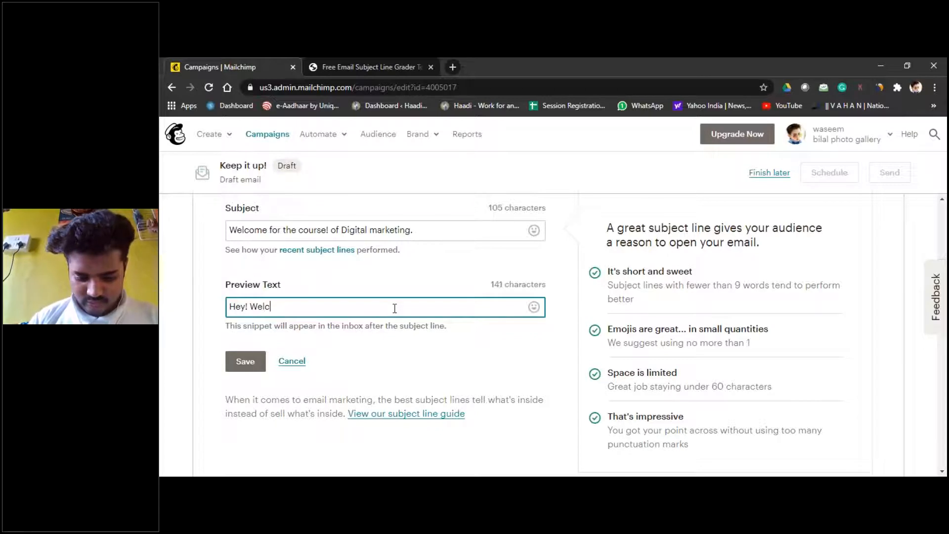
key(BackSpace)
key(BackSpace)
key(BackSpace)
key(BackSpace)
key(BackSpace)
key(BackSpace)
key(BackSpace)
key(BackSpace)
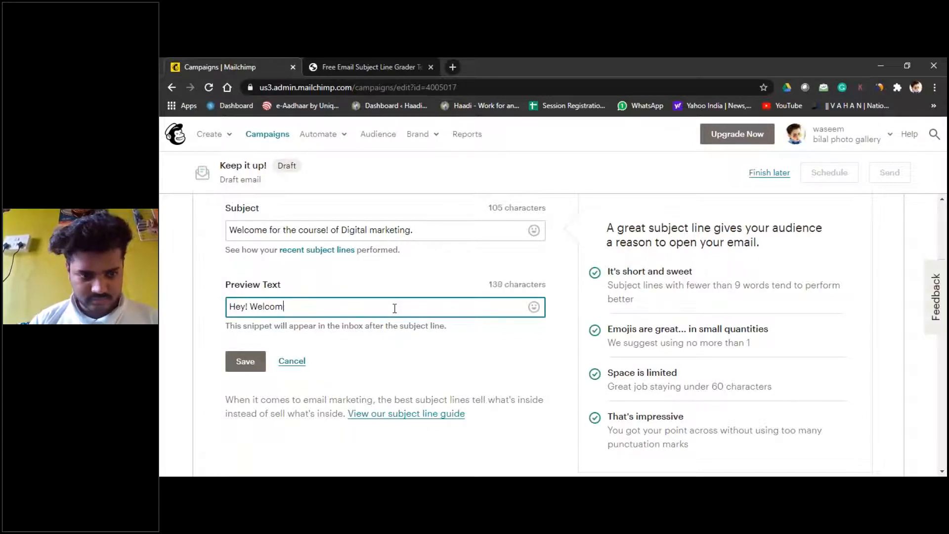
text(H)
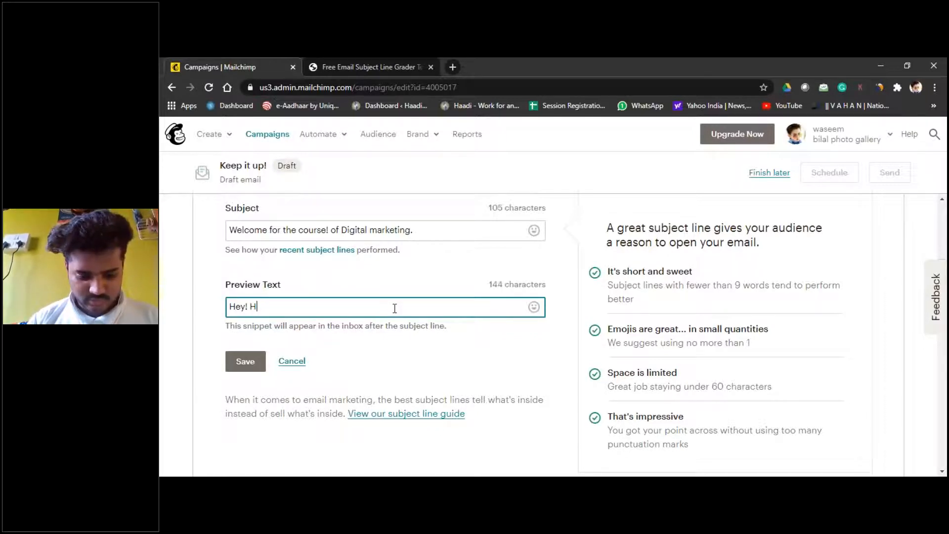
text(aadi welcome)
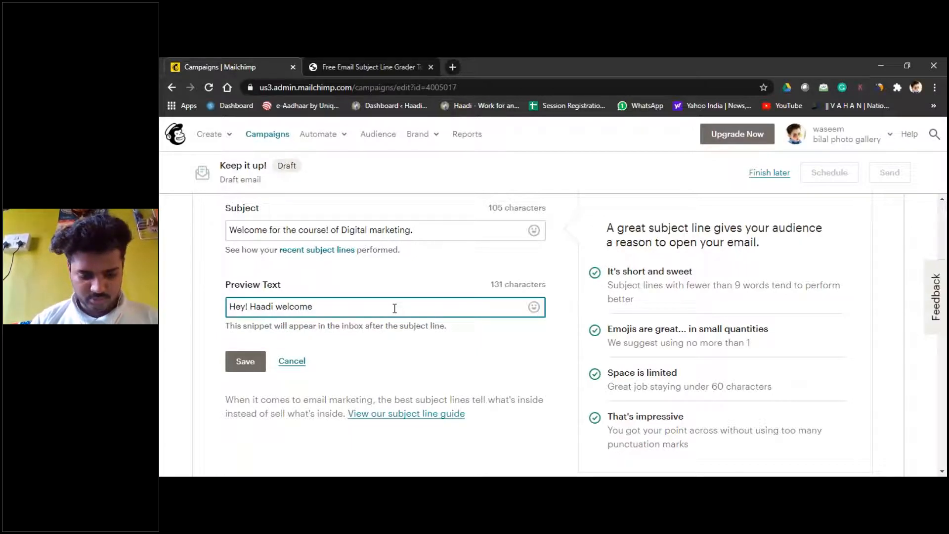
key(BackSpace)
text(s yo)
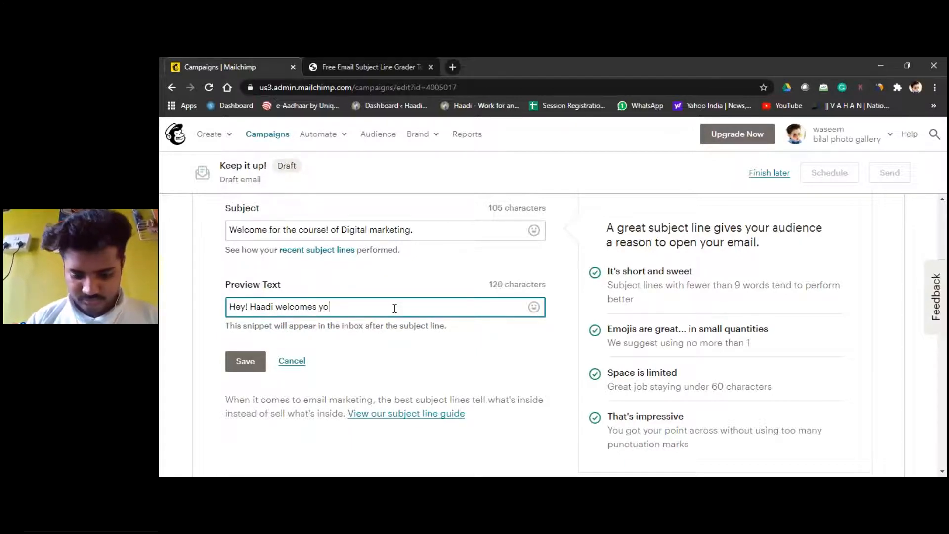
text(u all for)
text(the s)
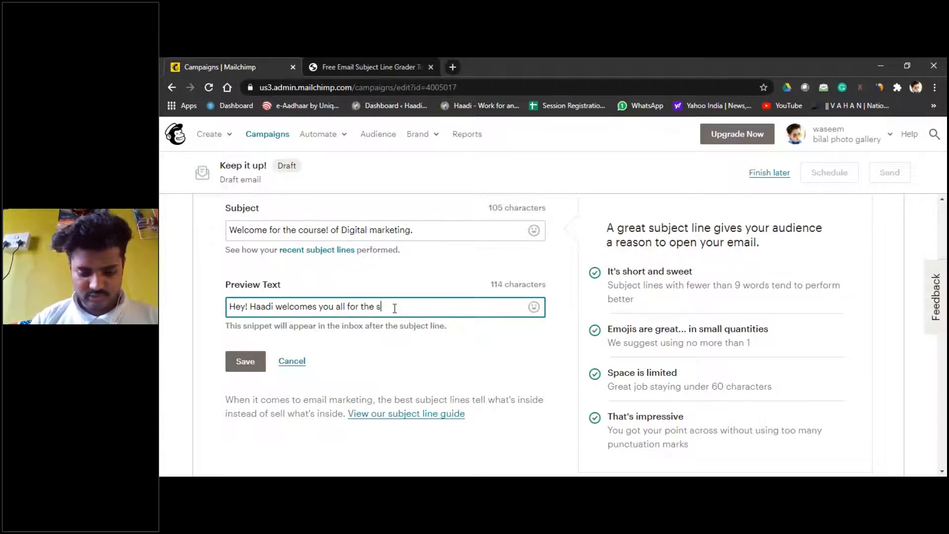
text(ession)
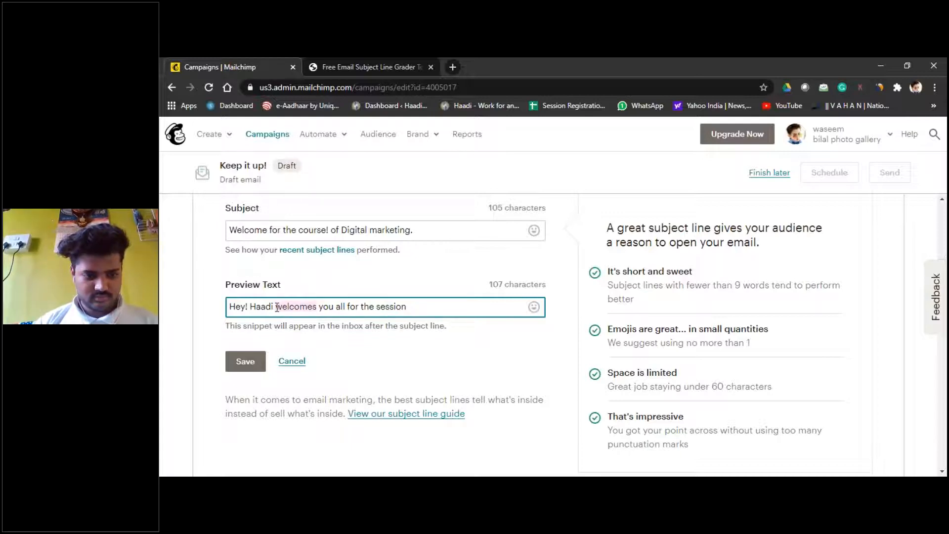
key(BackSpace)
text(is inv)
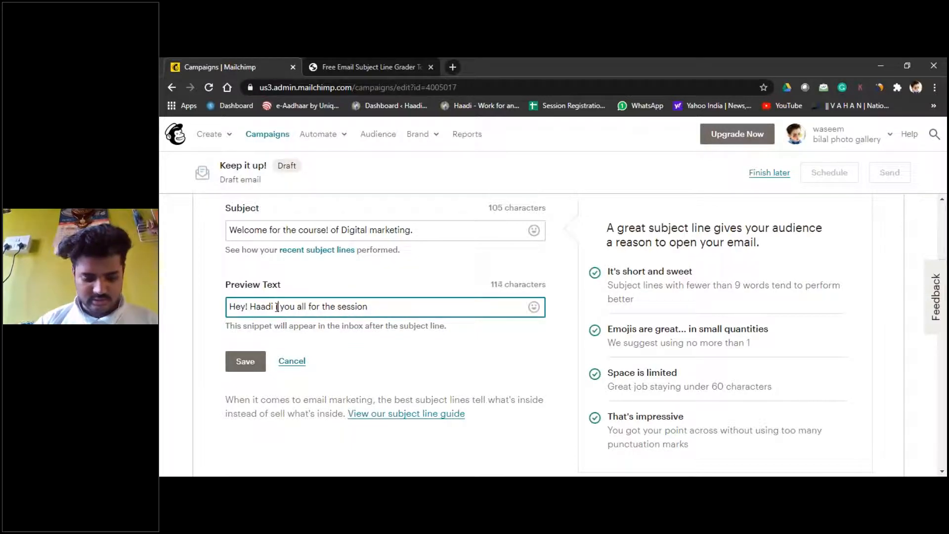
text(i)
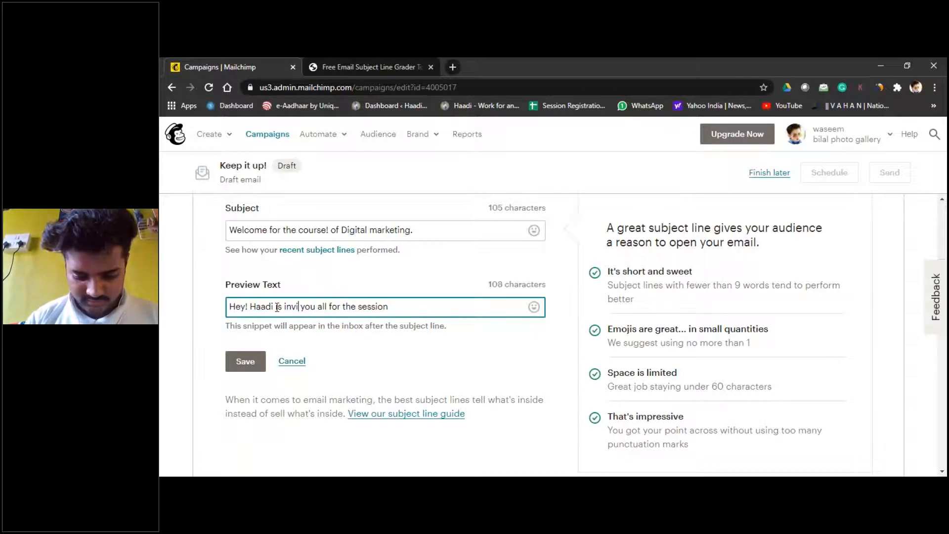
text(t)
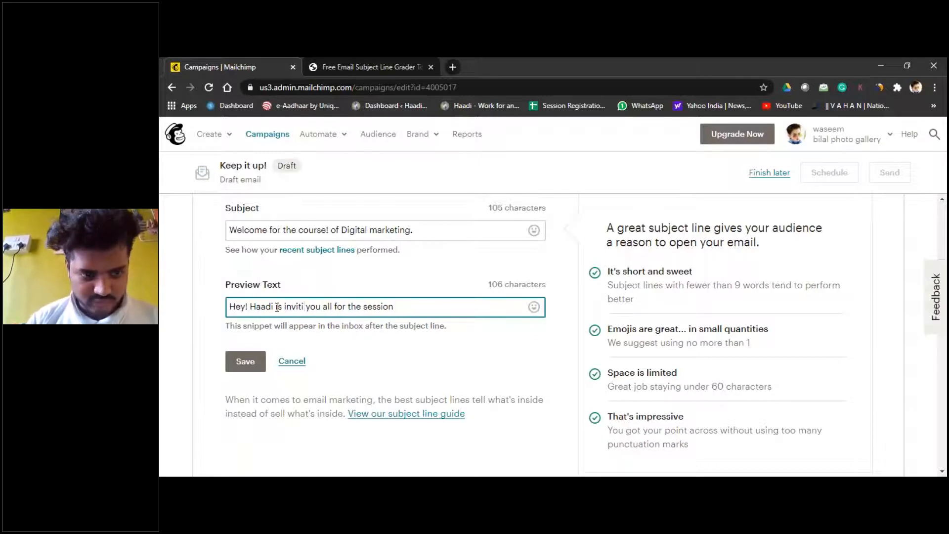
scroll(277, 307, up, 3)
scroll(277, 306, down, 2)
text(ing)
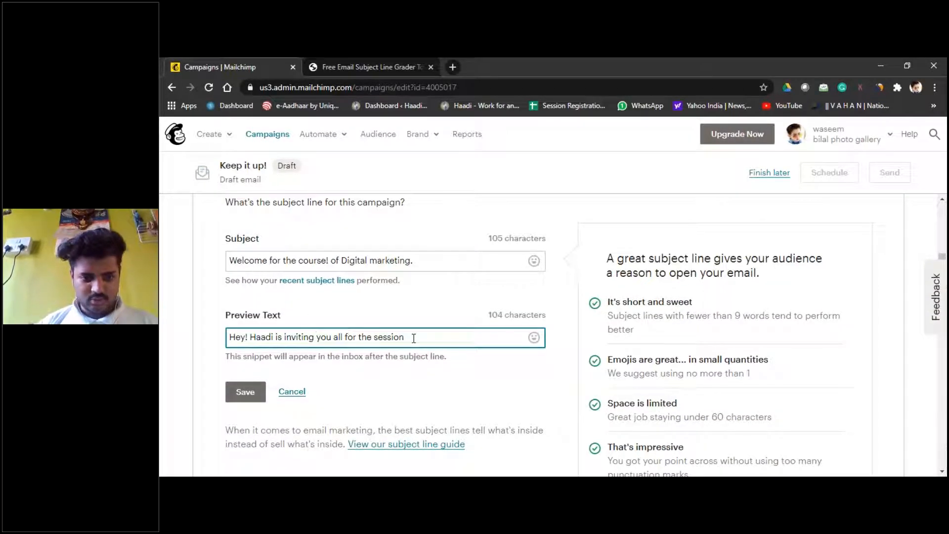
text(f)
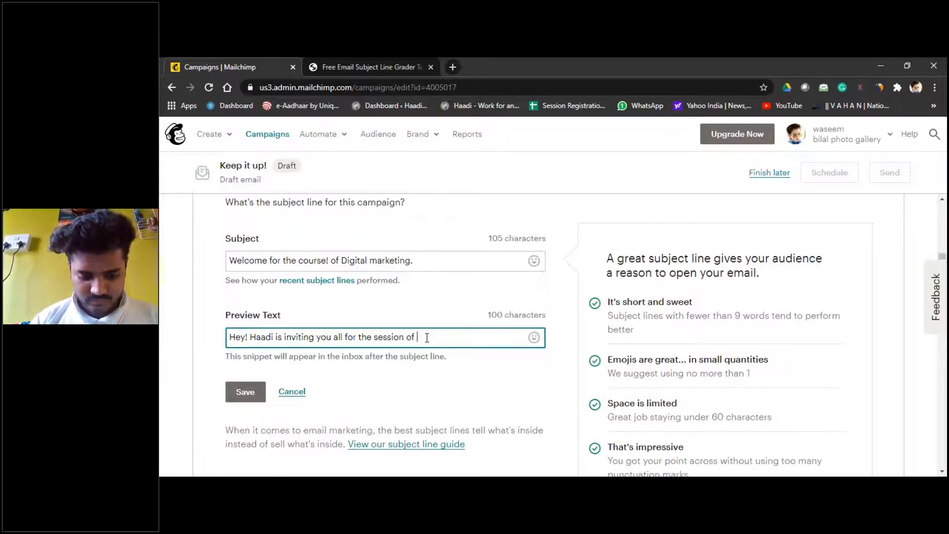
key(BackSpace)
key(BackSpace)
text(Fundeme)
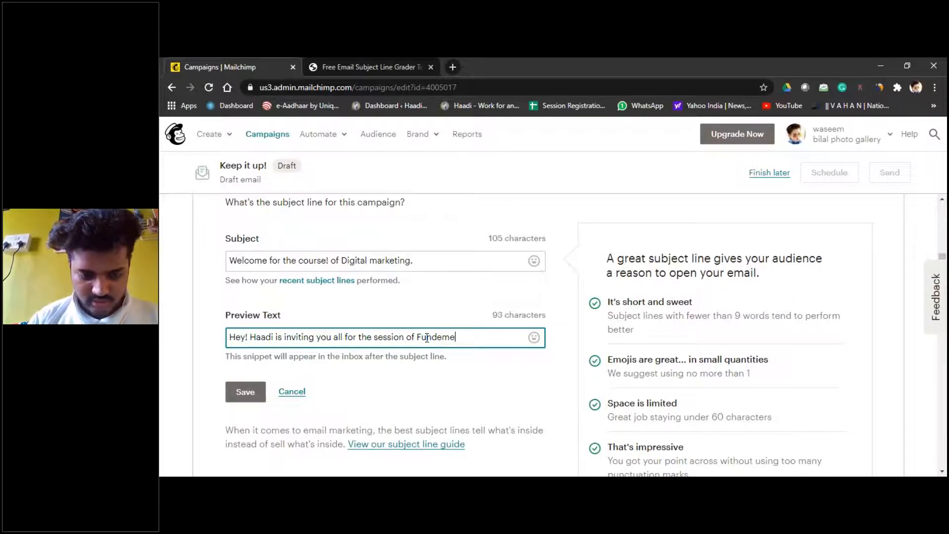
text(ntals )
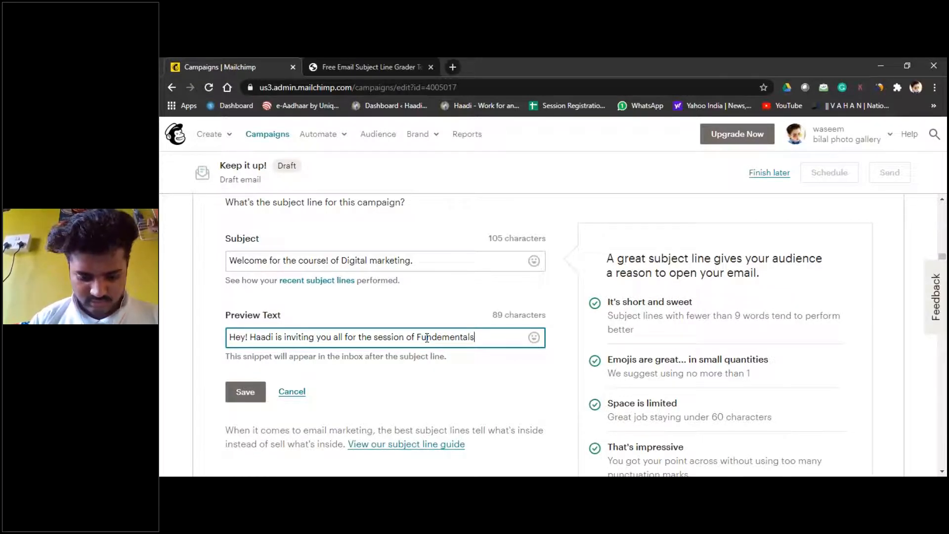
text(of digital marketing)
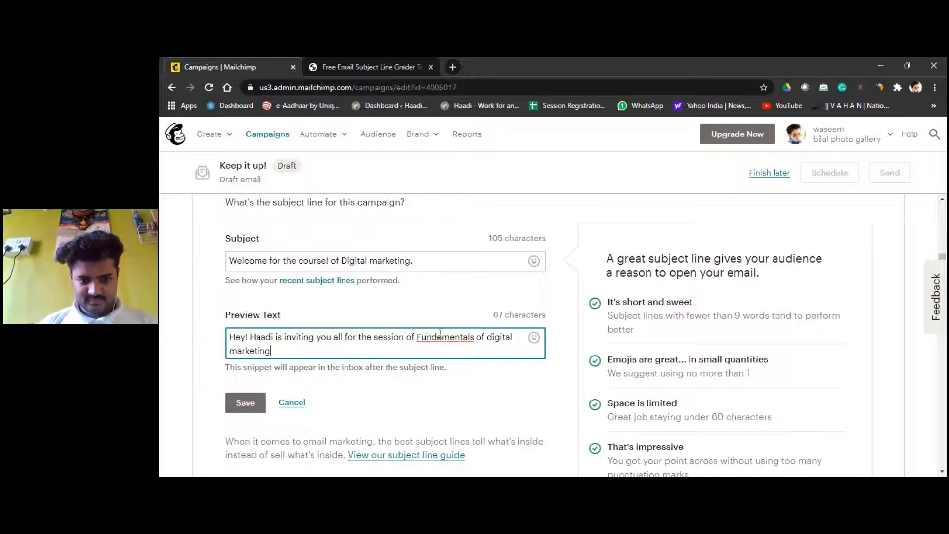
Step: Correct 'Fundementals' to 'Fundamentals' via spell-check and save the subject and preview text
right_click(441, 335)
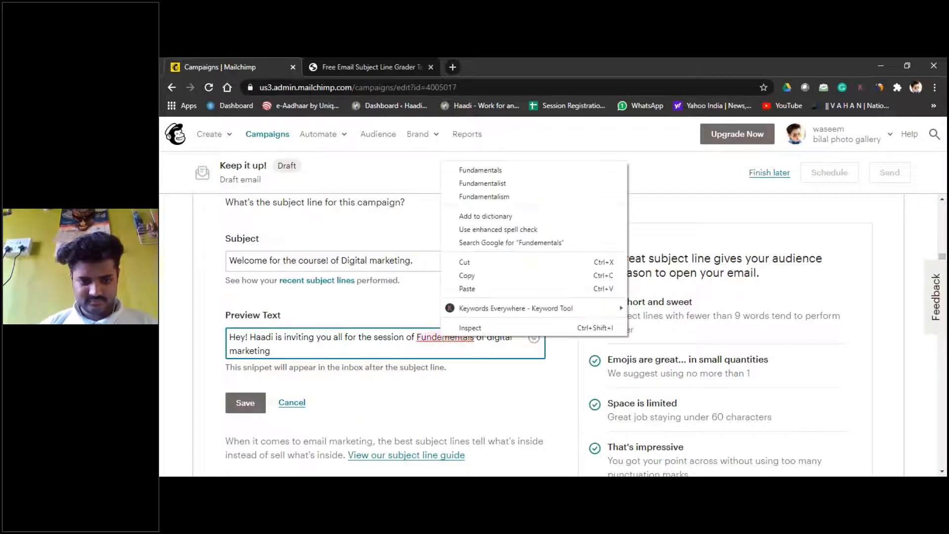
click(490, 170)
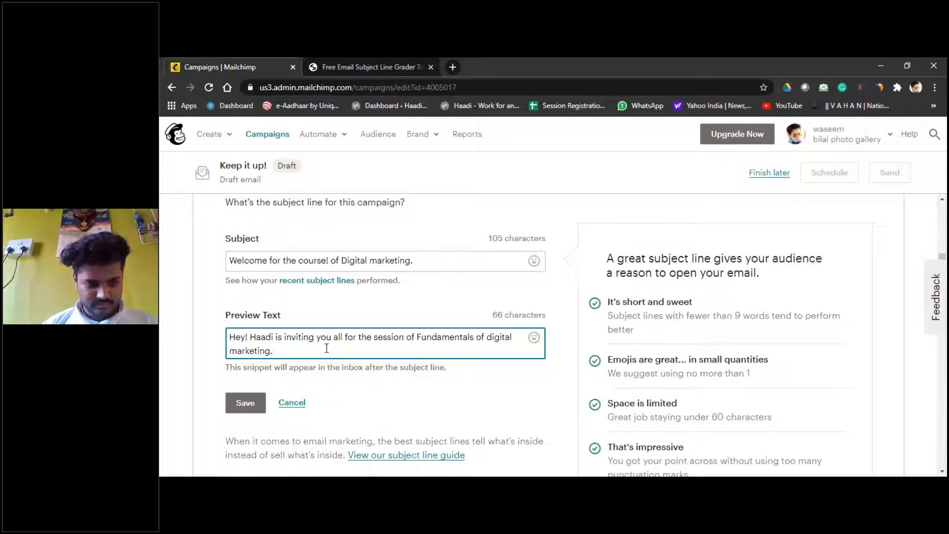
scroll(297, 346, down, 2)
click(242, 332)
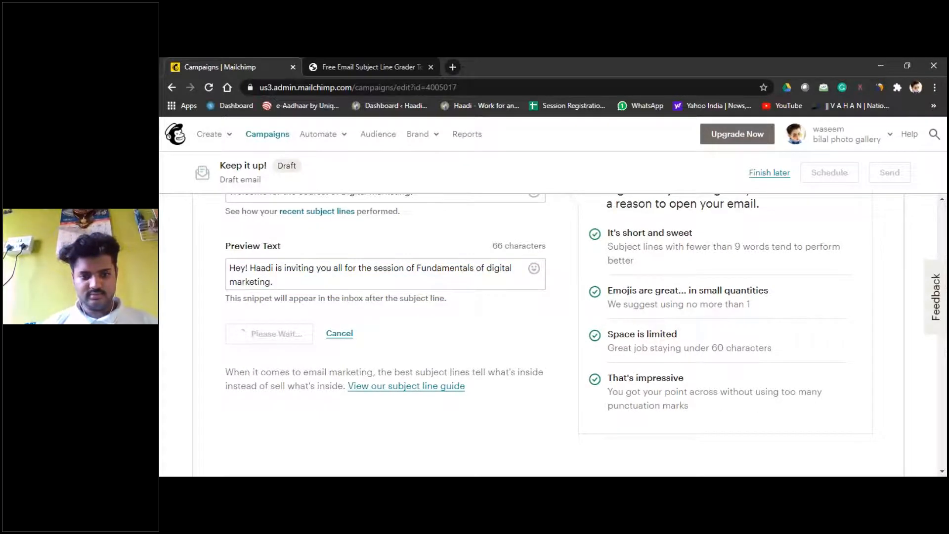
Step: After the subject saves, start Design Email from the checklist's Content section
scroll(377, 307, down, 3)
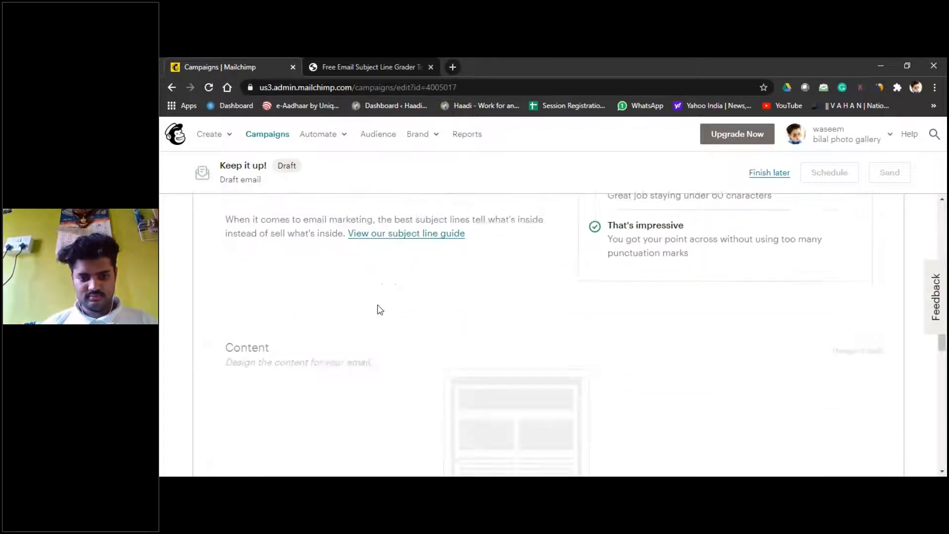
scroll(379, 310, up, 5)
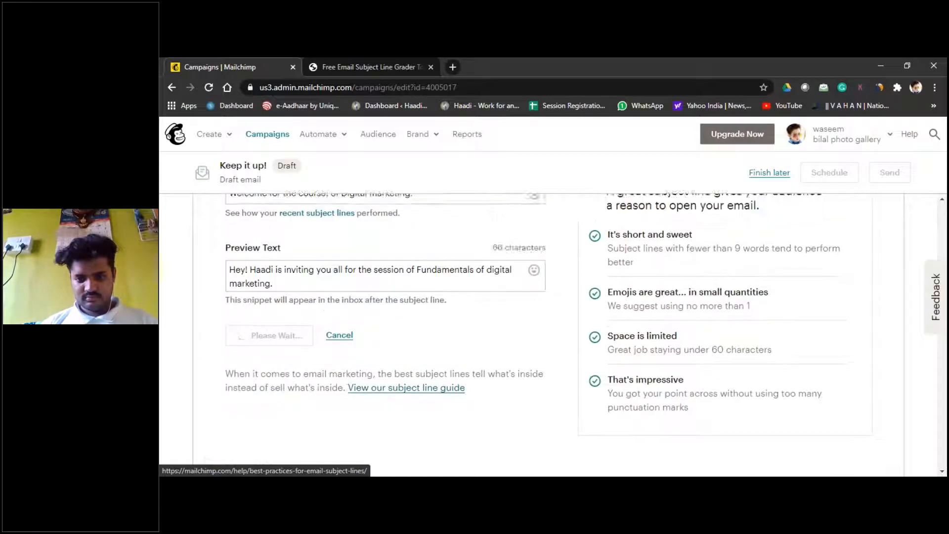
scroll(584, 334, down, 1)
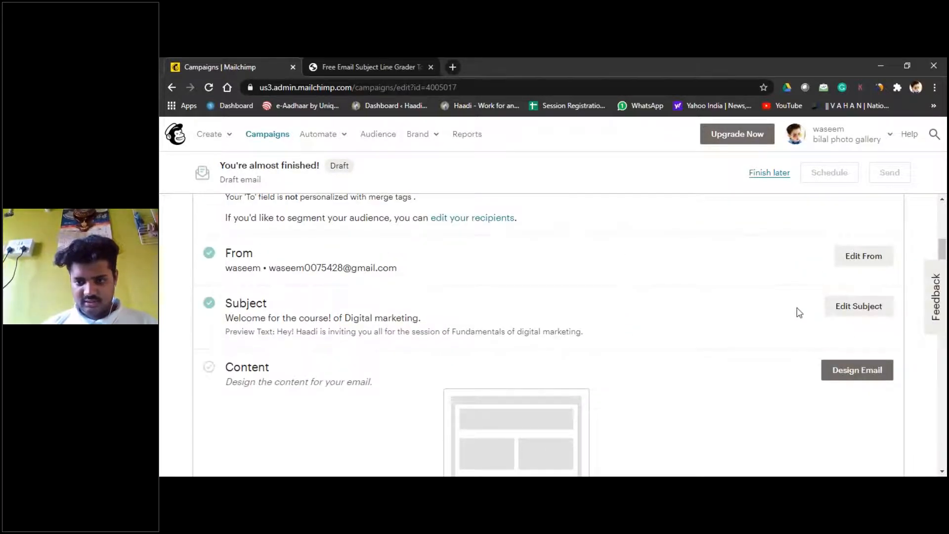
scroll(799, 313, down, 3)
scroll(799, 313, up, 1)
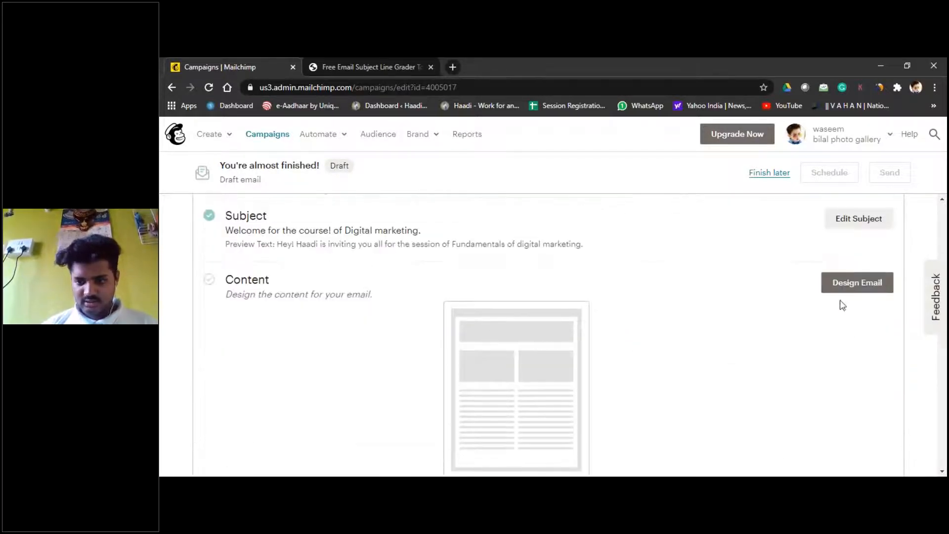
click(852, 285)
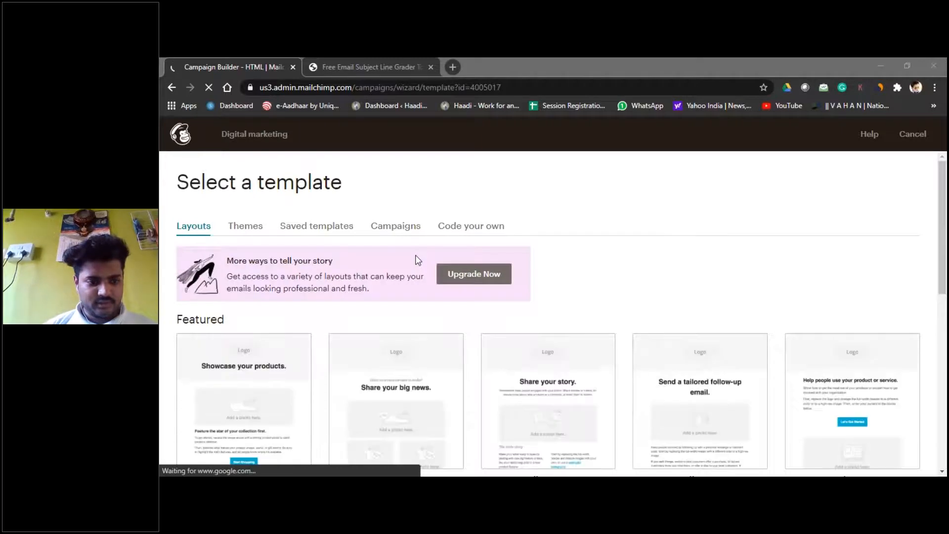
Step: Browse the Featured and Basic layouts and pick the Sell Products template
scroll(418, 260, down, 1)
scroll(418, 260, down, 3)
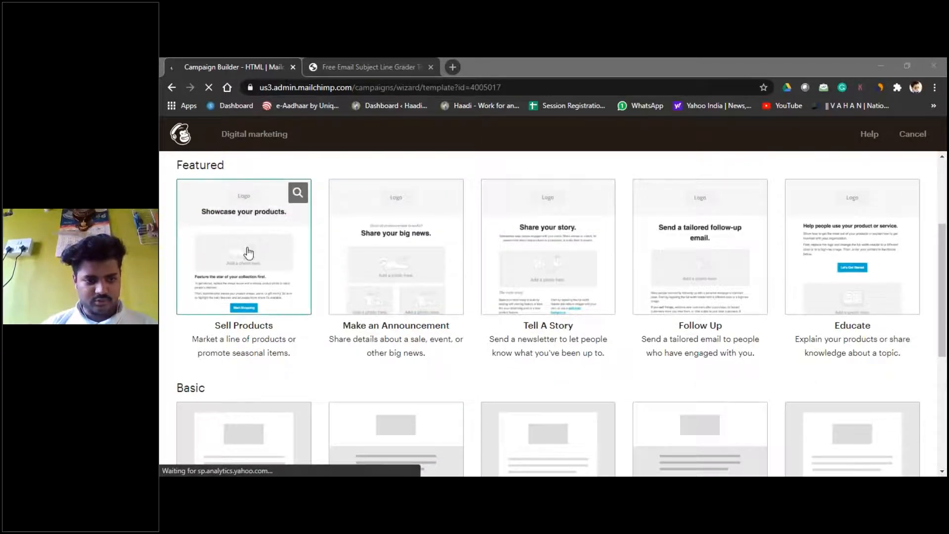
click(262, 273)
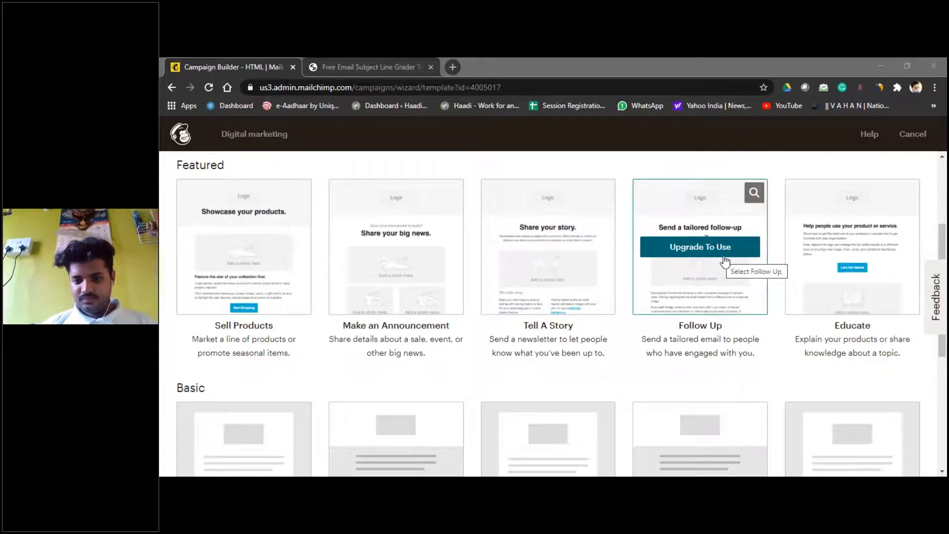
scroll(724, 262, down, 4)
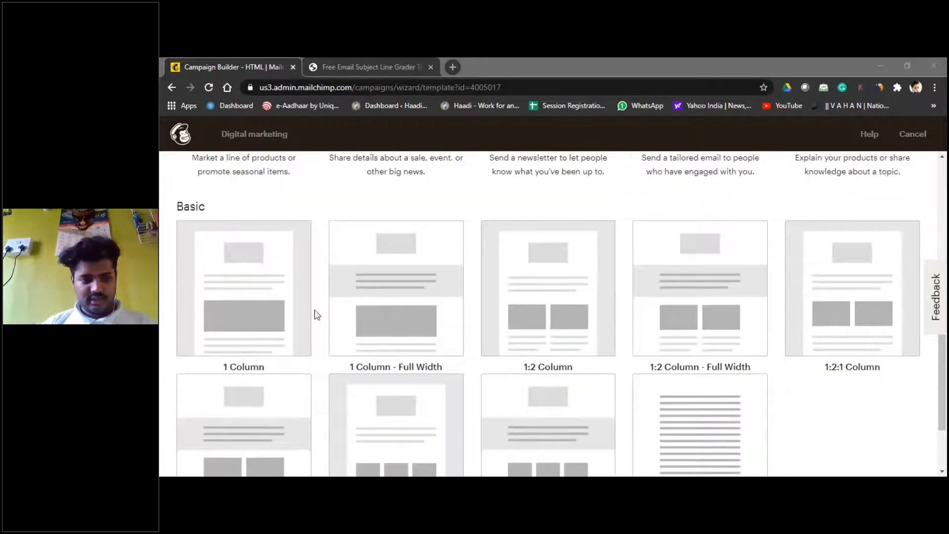
scroll(544, 296, up, 5)
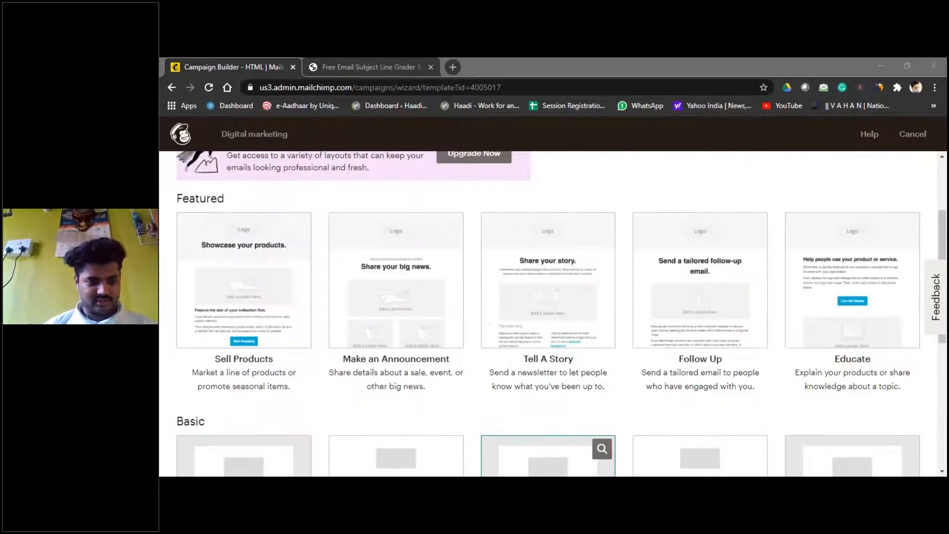
Step: Select the Sell Products template, then cancel deleting its Logo block
click(257, 315)
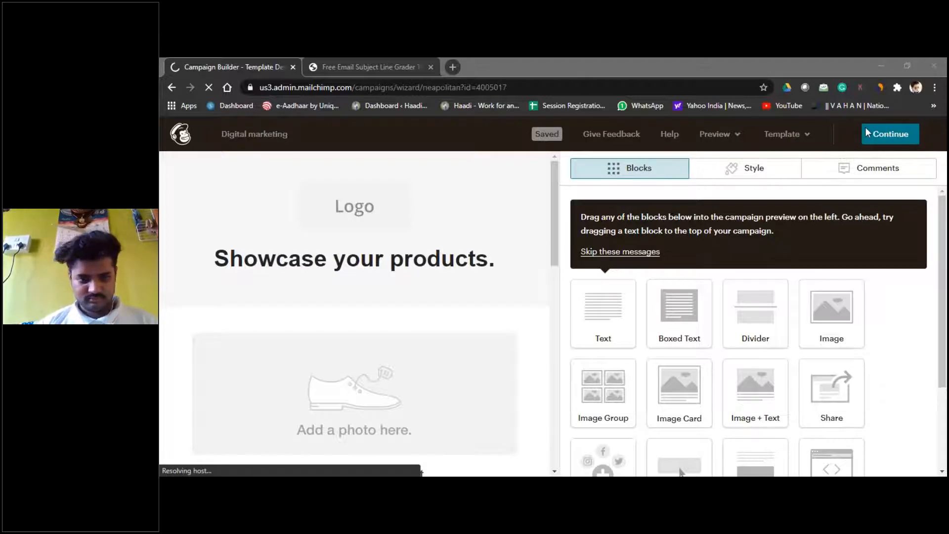
drag(551, 208, 552, 208)
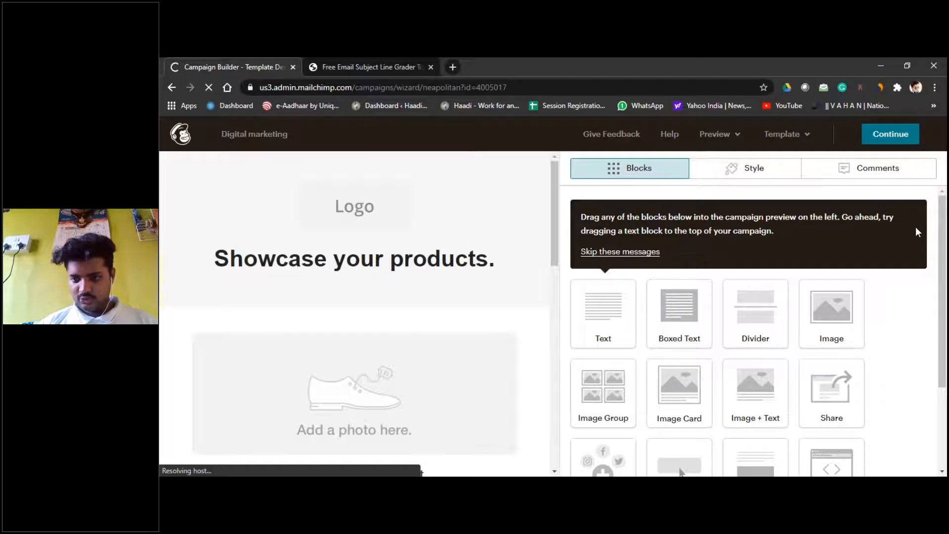
mouse_move(416, 204)
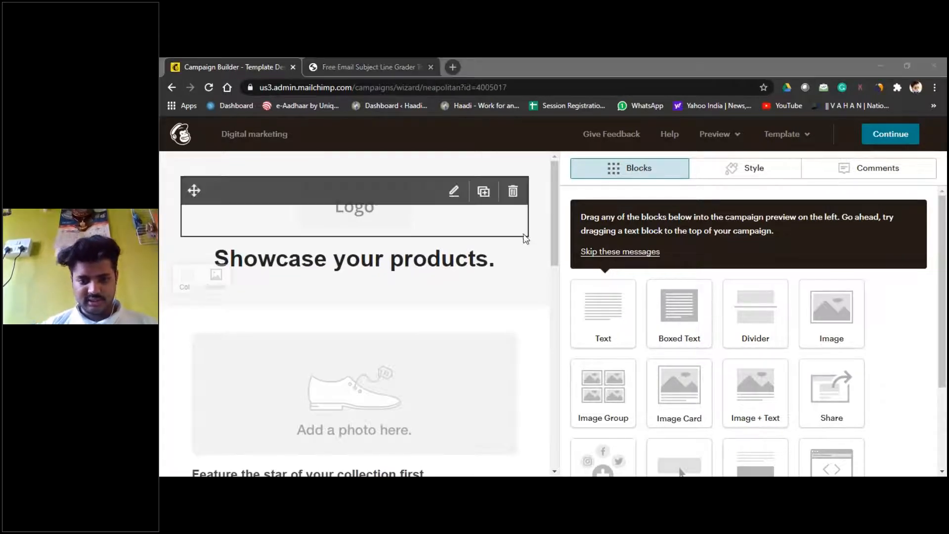
click(514, 198)
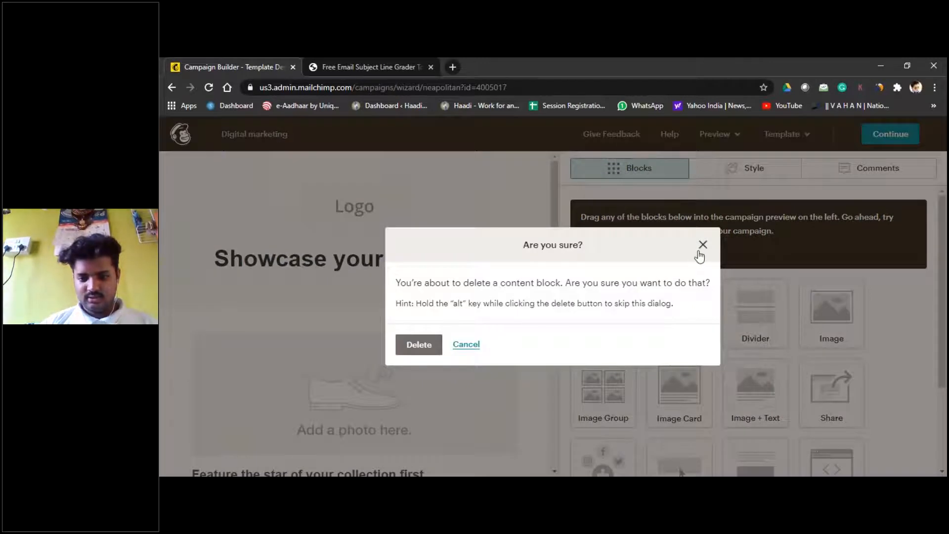
click(702, 245)
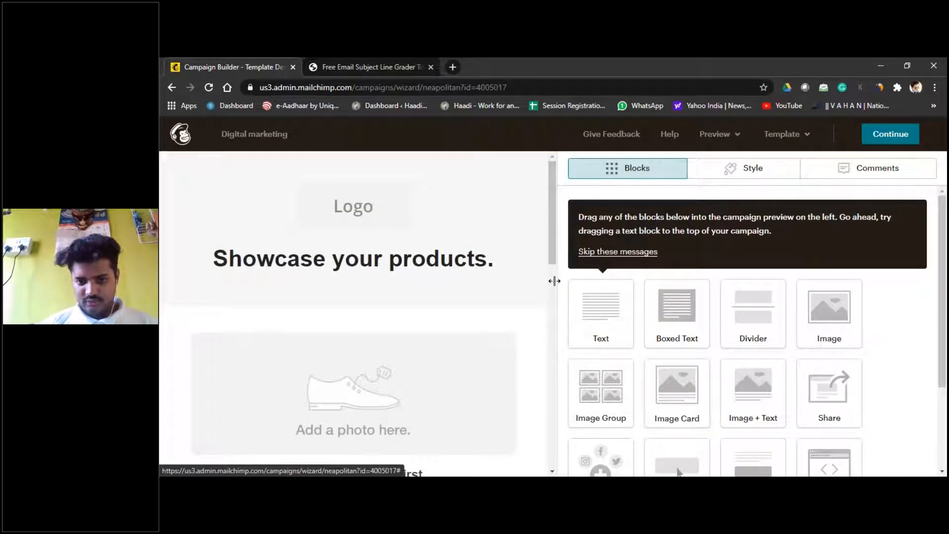
Step: Widen the email preview and try dragging a Text block into the email
drag(558, 281, 624, 280)
drag(563, 291, 670, 306)
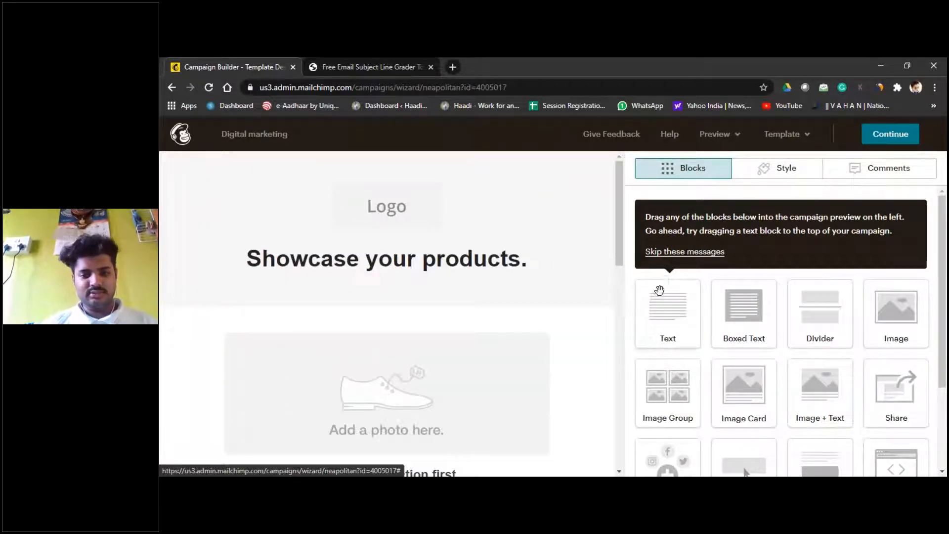
drag(583, 281, 643, 275)
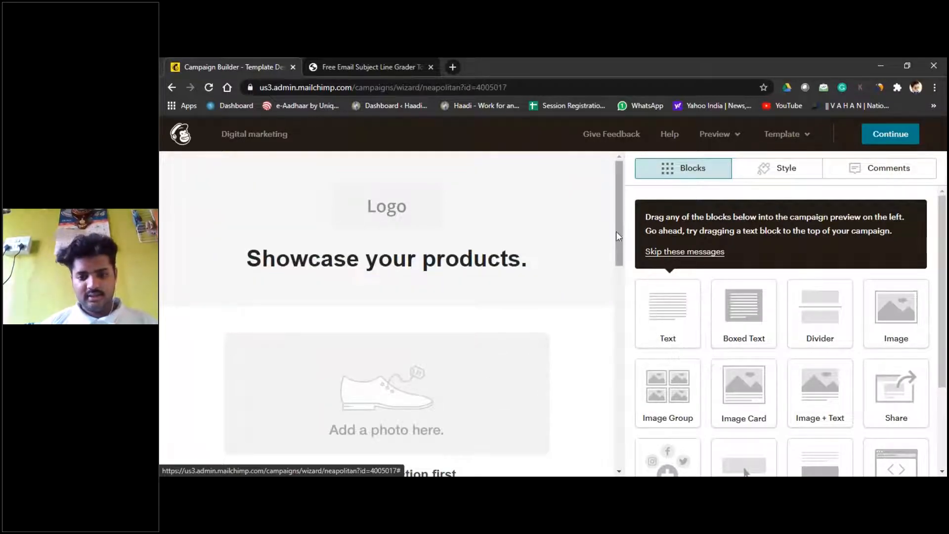
scroll(615, 238, down, 4)
mouse_move(620, 338)
mouse_down()
mouse_move(631, 418)
mouse_move(618, 281)
mouse_move(630, 271)
mouse_move(615, 336)
mouse_up()
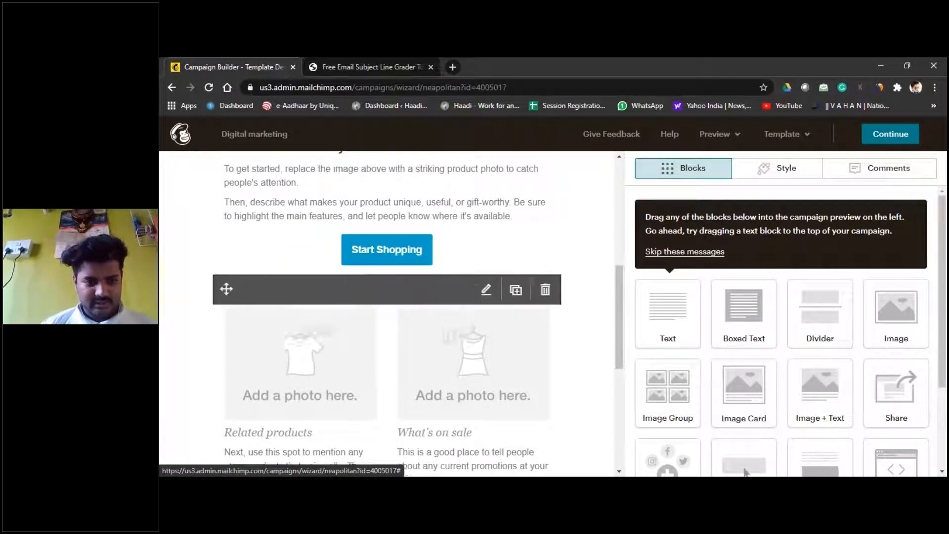
Step: Open the Start Shopping button's content settings for editing
mouse_move(381, 252)
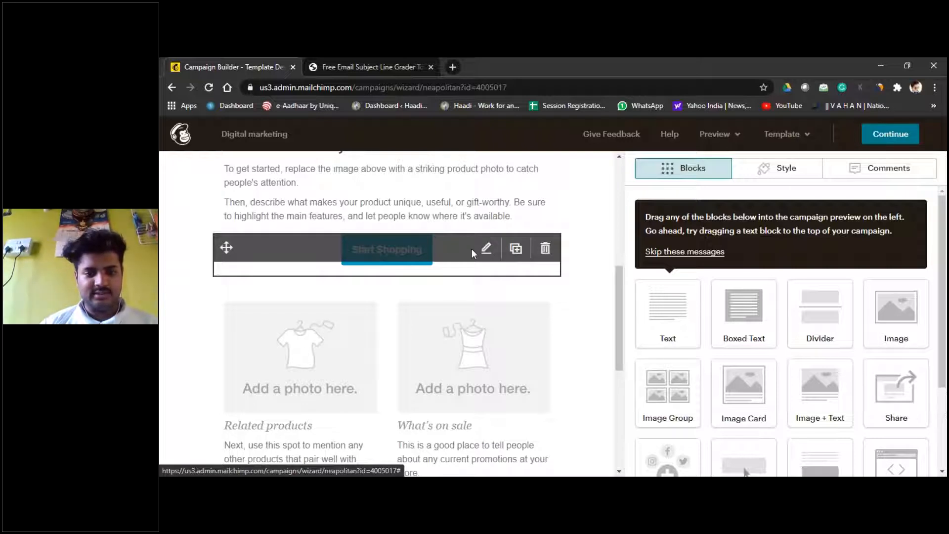
click(486, 248)
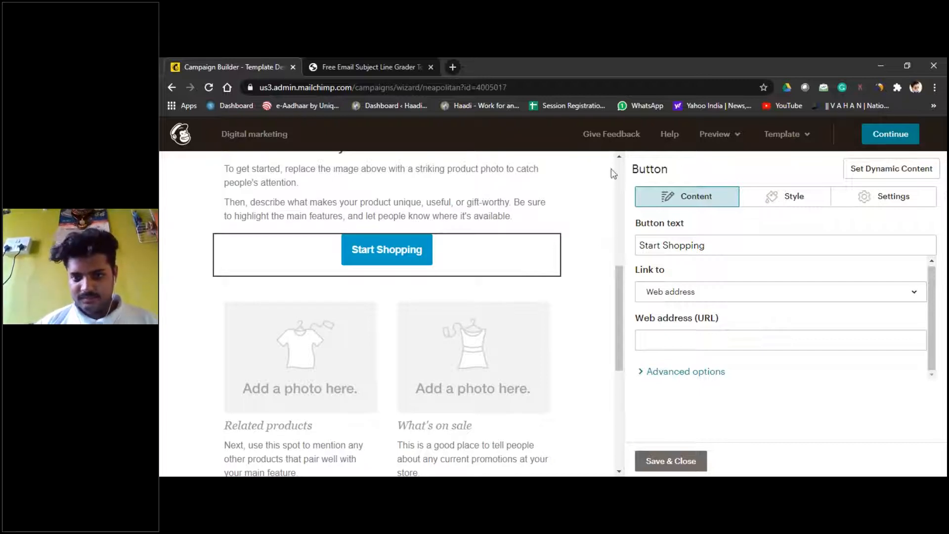
drag(618, 295, 614, 139)
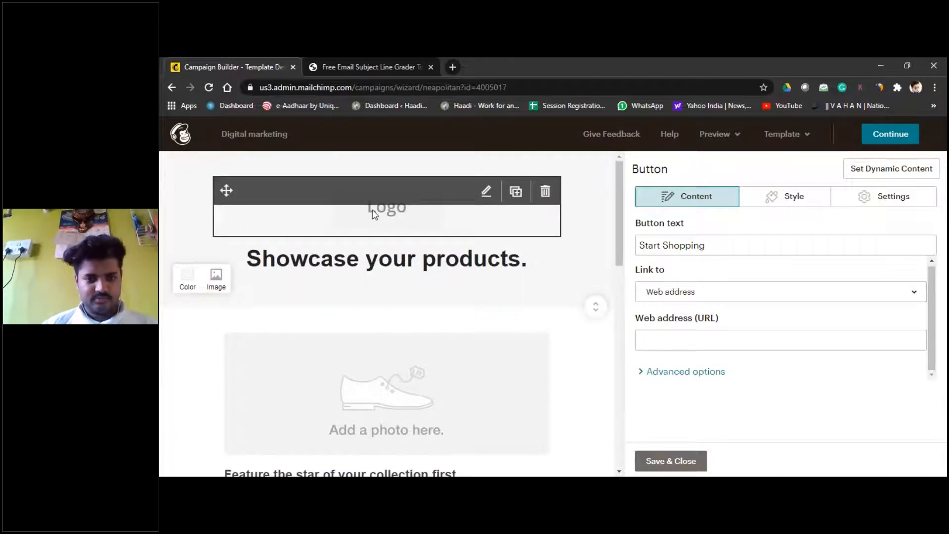
Step: Replace the Logo block's image and view Content Studio's My Logo section
click(373, 213)
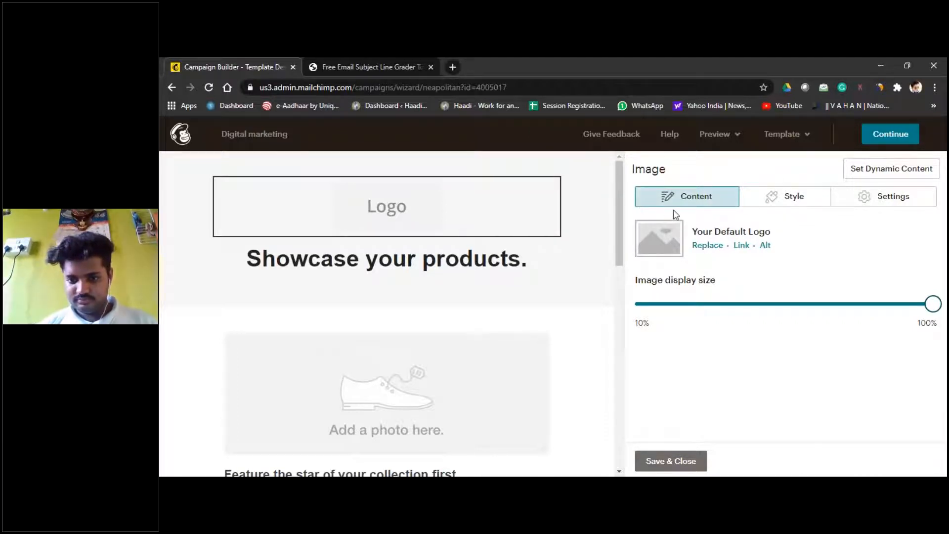
click(709, 246)
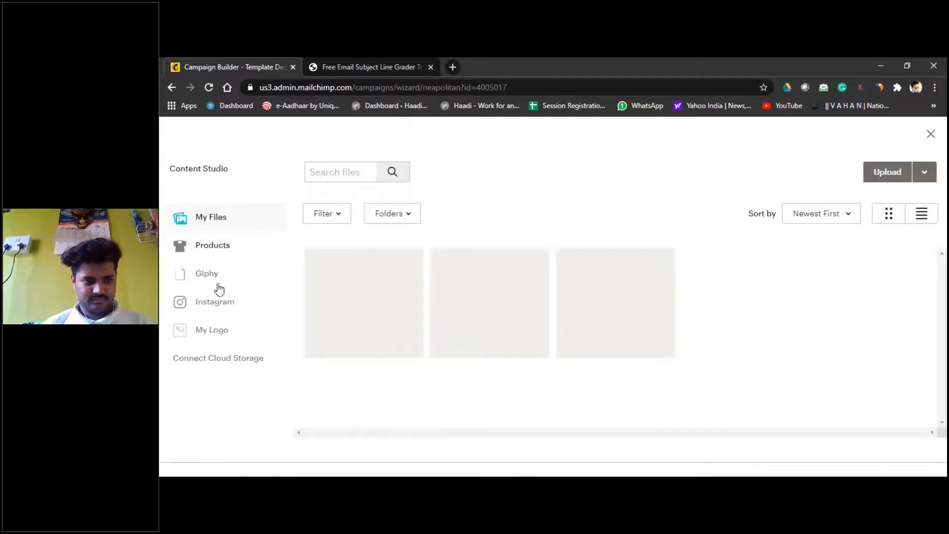
click(215, 331)
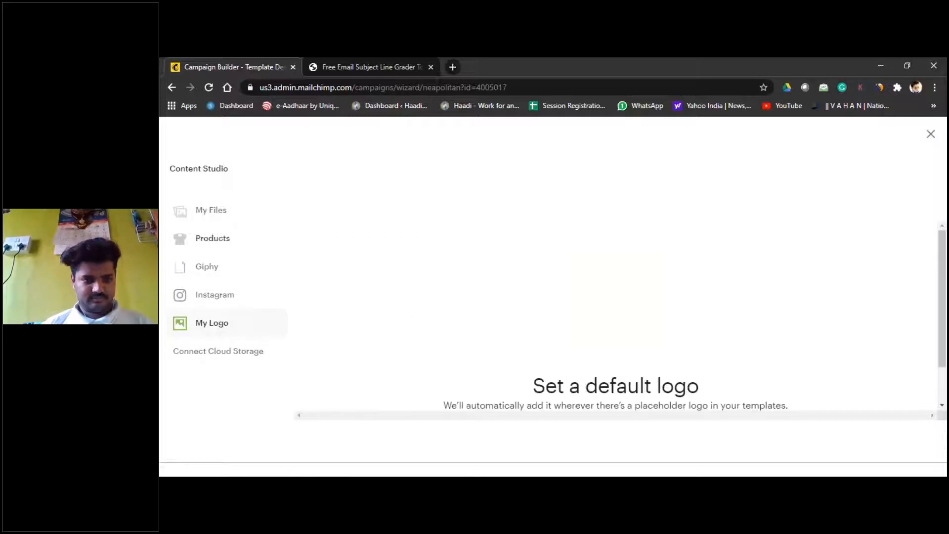
click(211, 209)
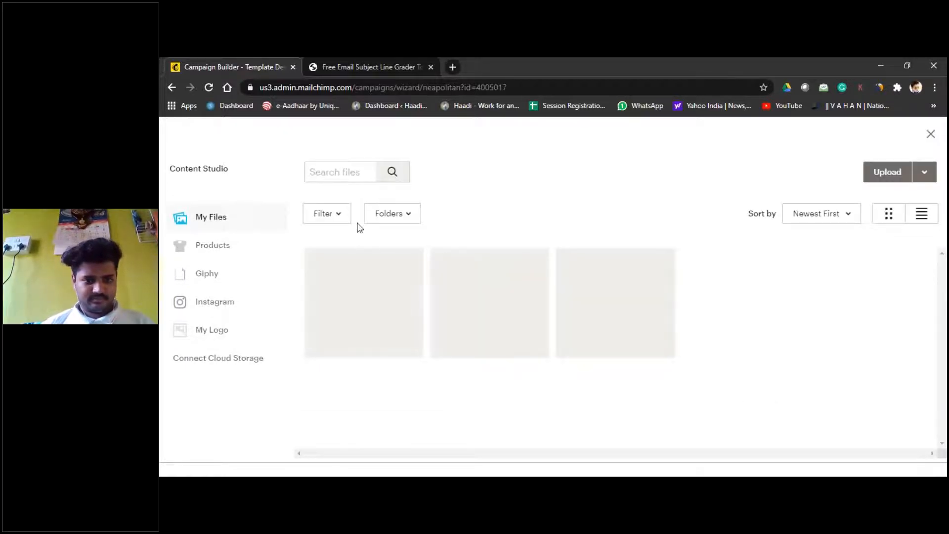
click(224, 250)
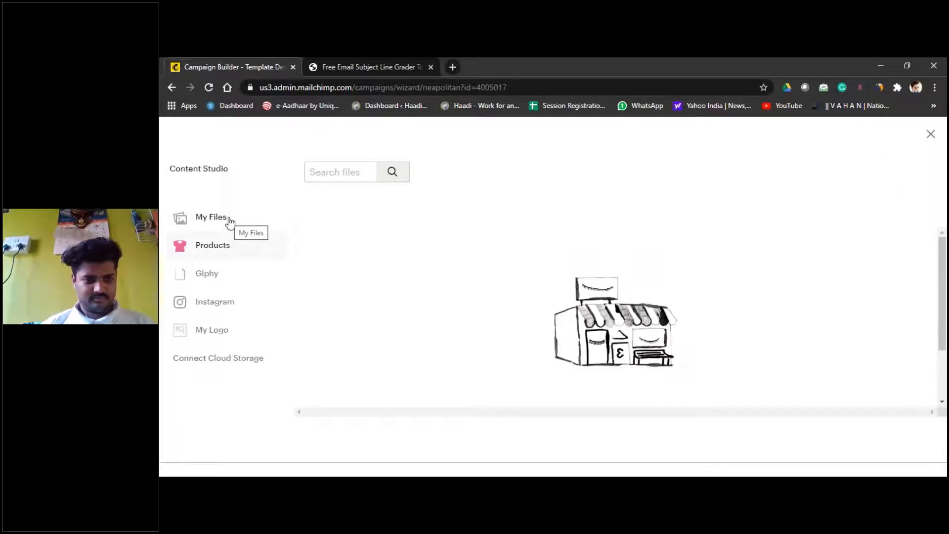
click(228, 221)
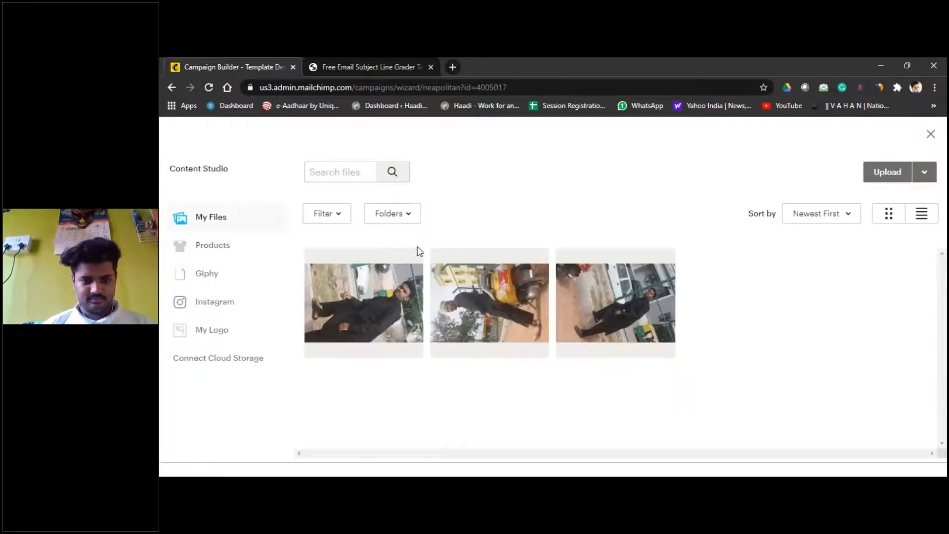
click(393, 214)
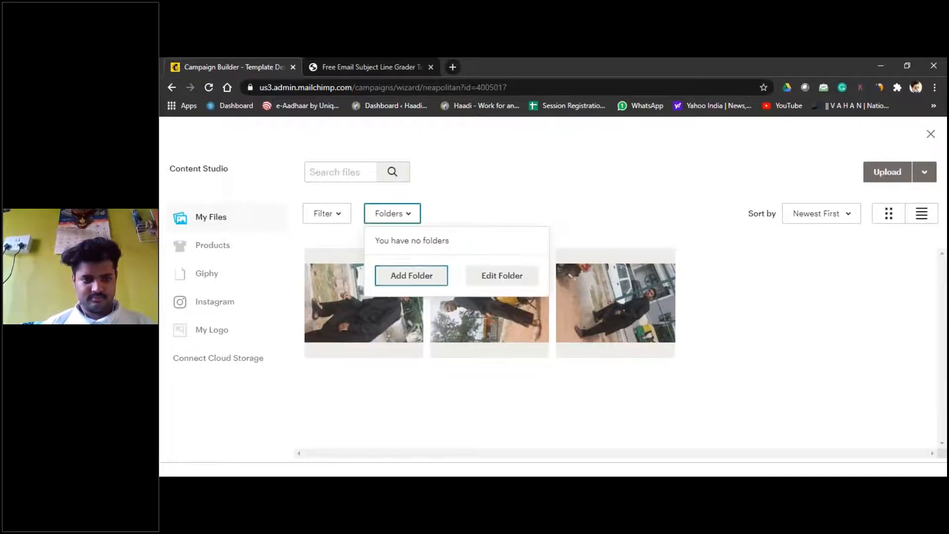
click(320, 214)
click(567, 200)
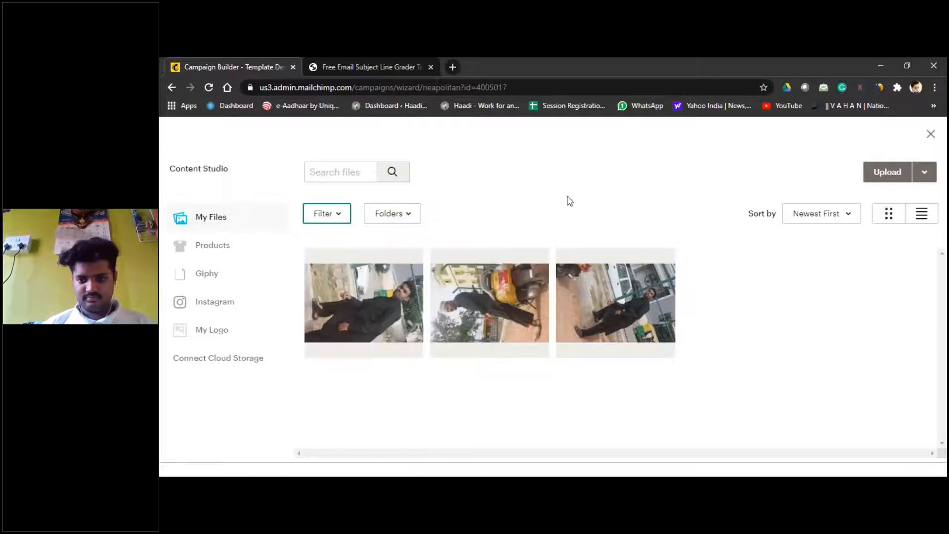
click(892, 174)
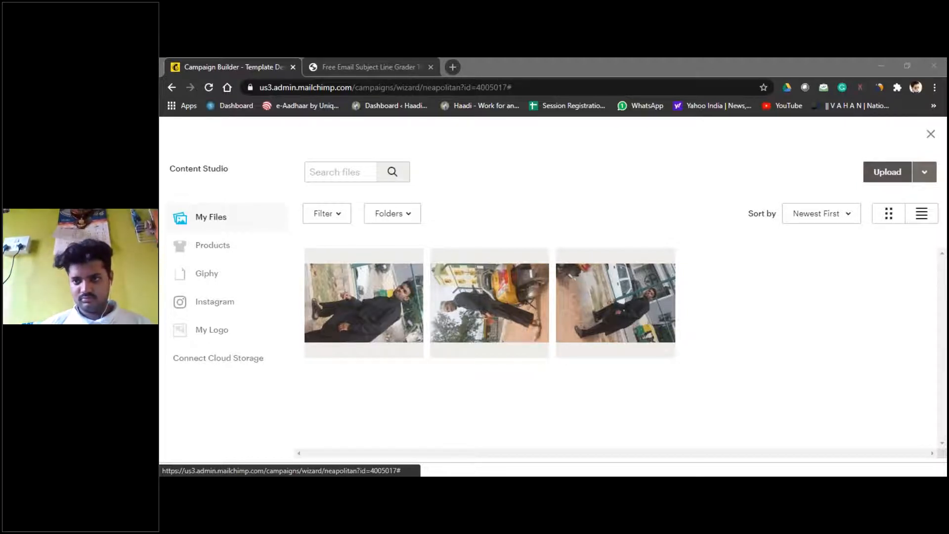
Step: Google 'unsplash' in a new tab, then return to the Mailchimp campaign tab
click(453, 67)
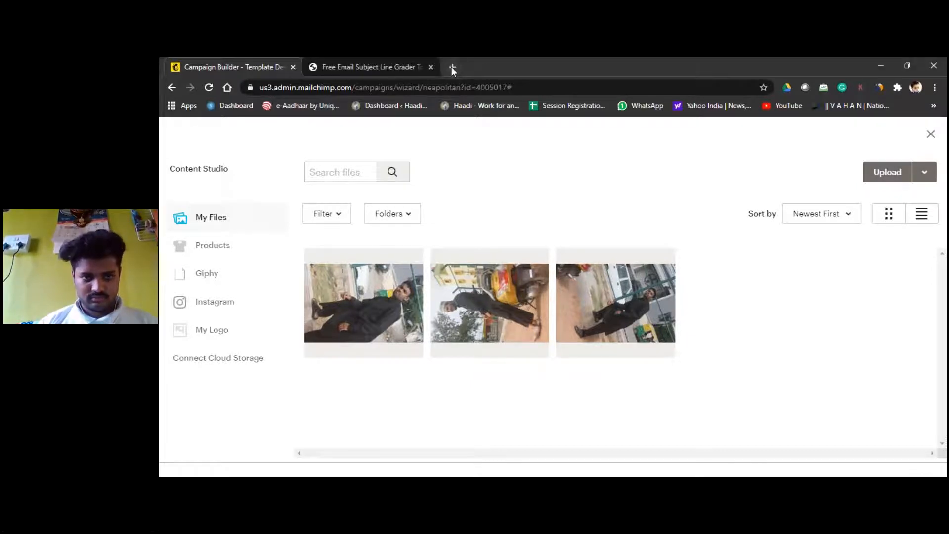
text(unsplash)
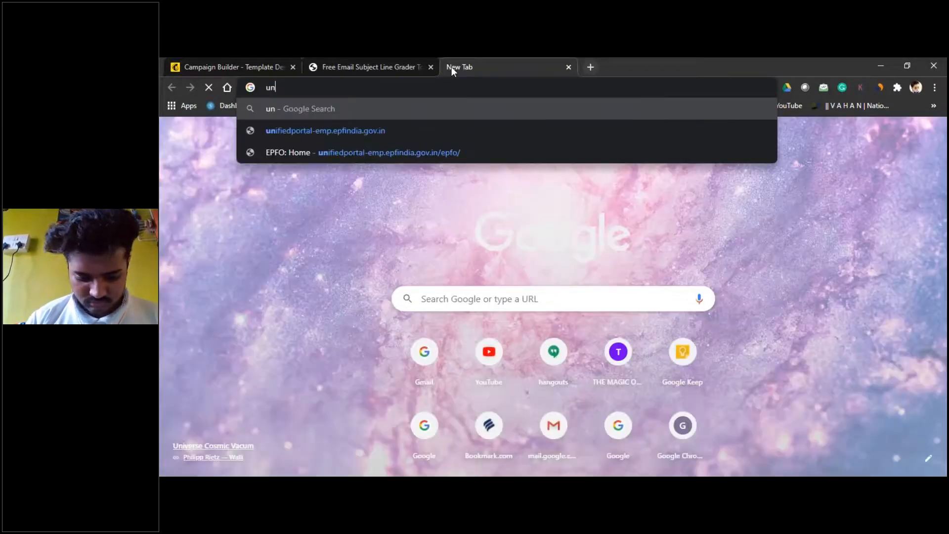
key(Return)
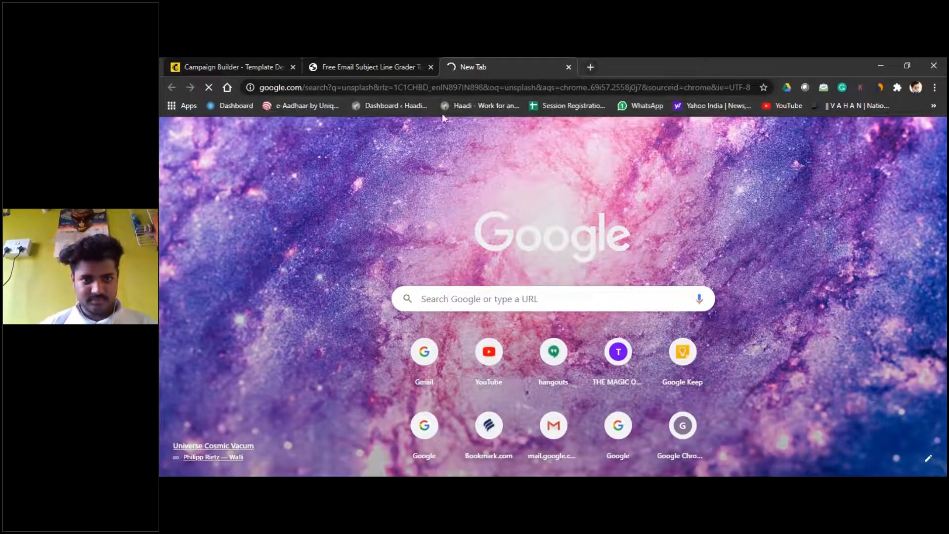
click(395, 57)
click(498, 57)
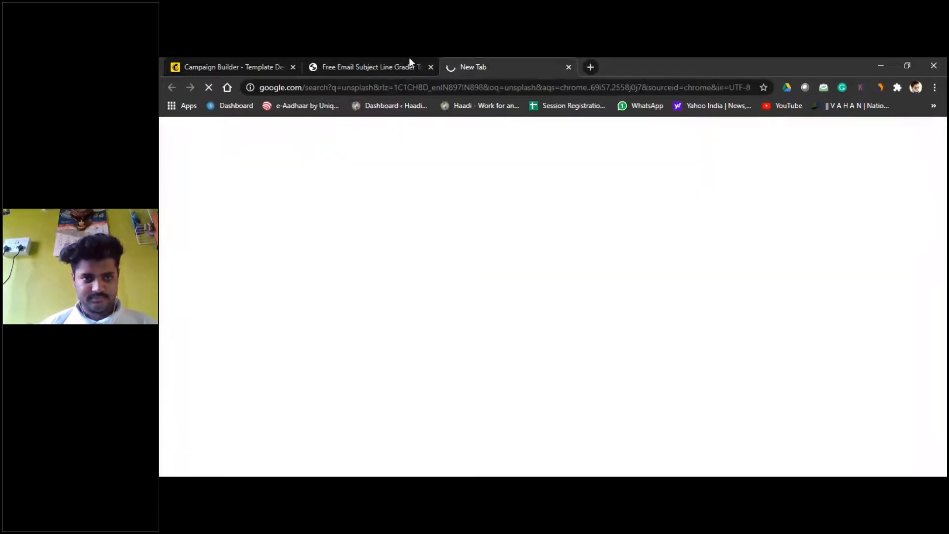
click(408, 57)
click(226, 57)
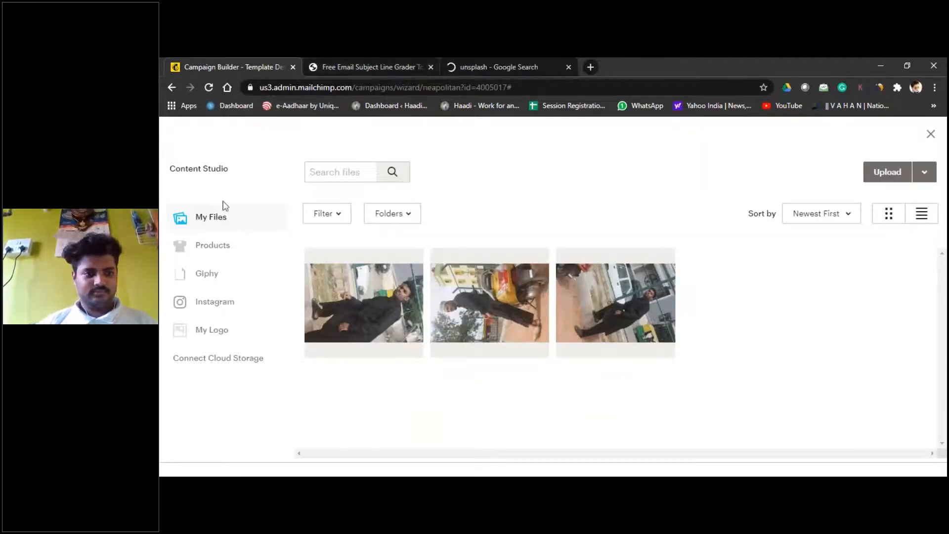
Step: Browse Content Studio's Products and Google Drive storage options, then close it
click(213, 245)
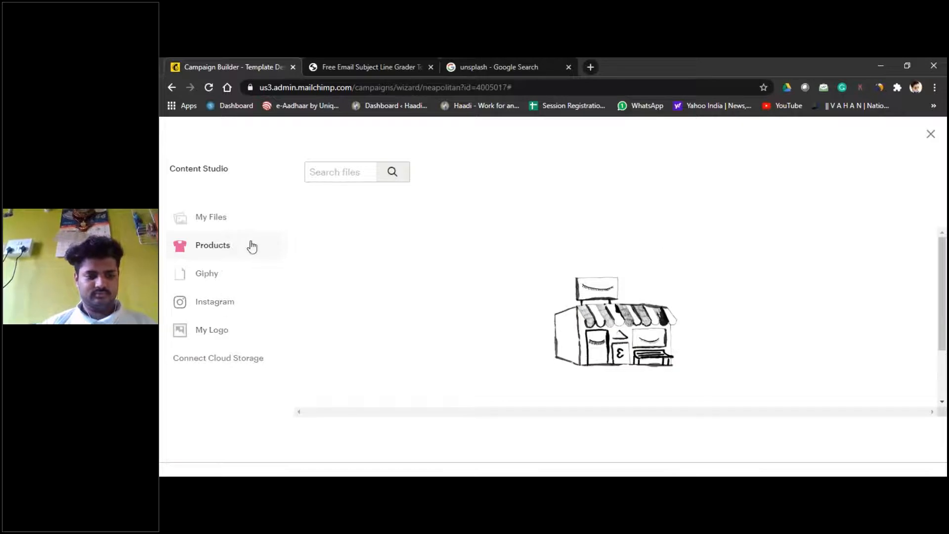
click(241, 364)
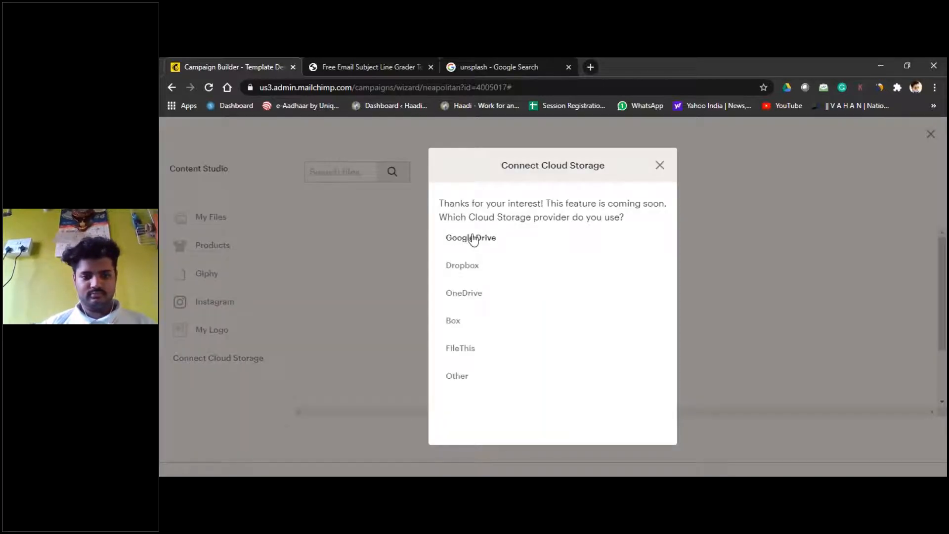
click(473, 240)
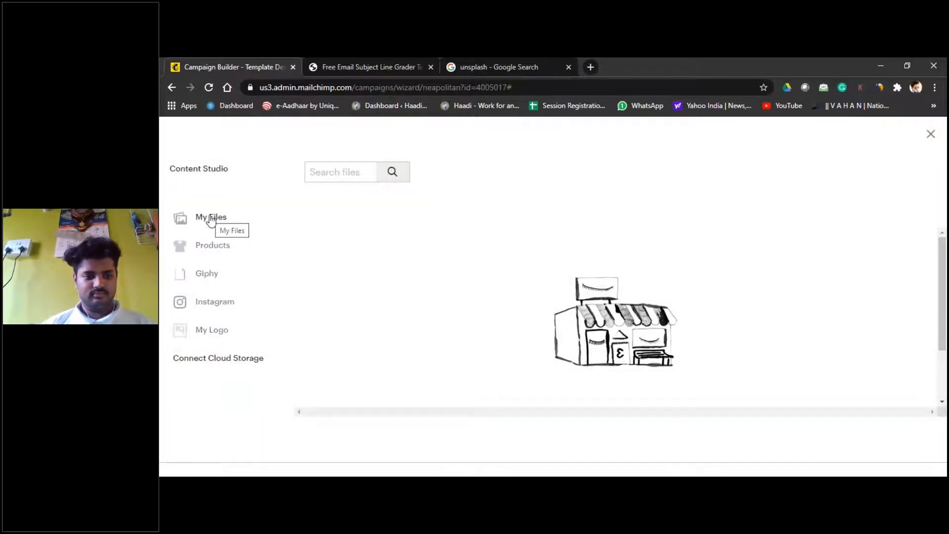
click(213, 245)
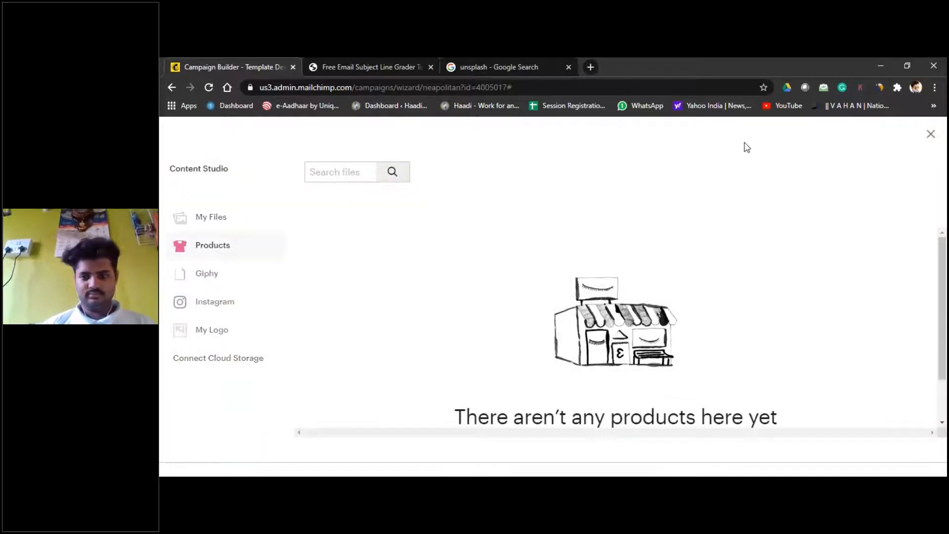
click(931, 136)
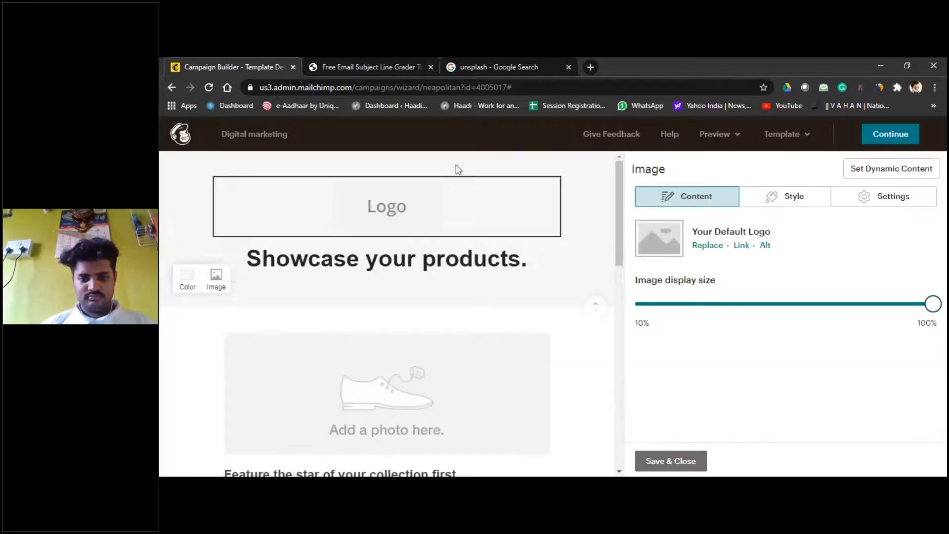
Step: Select the feature text block, then switch to the unsplash search tab
scroll(455, 279, down, 4)
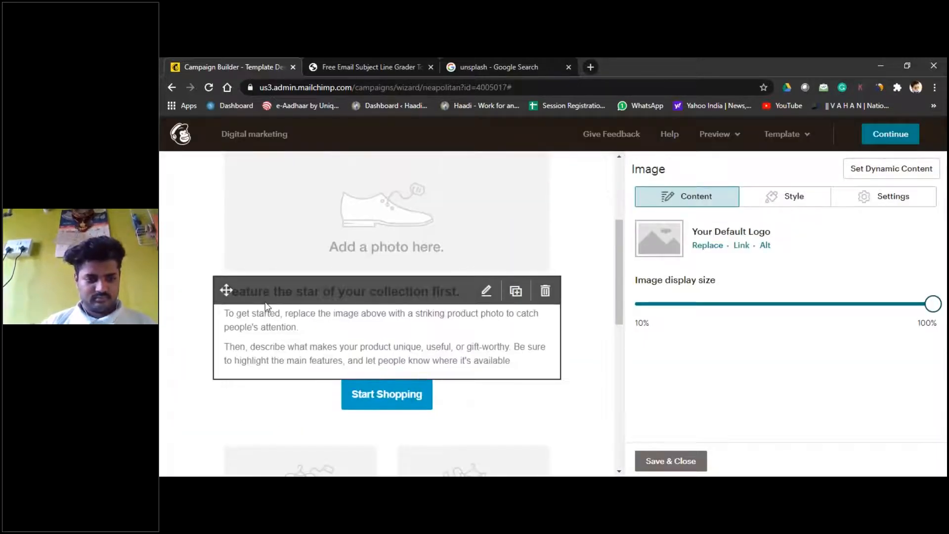
click(229, 315)
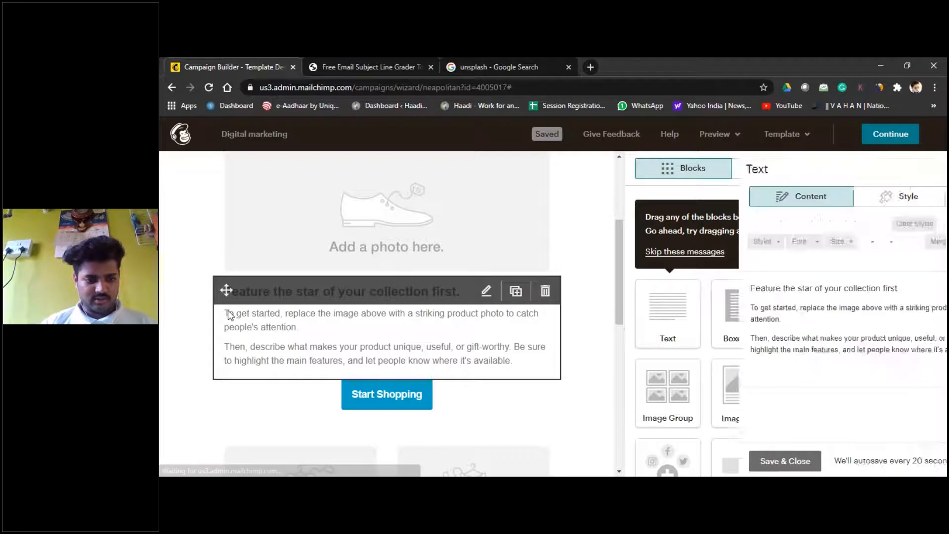
click(505, 67)
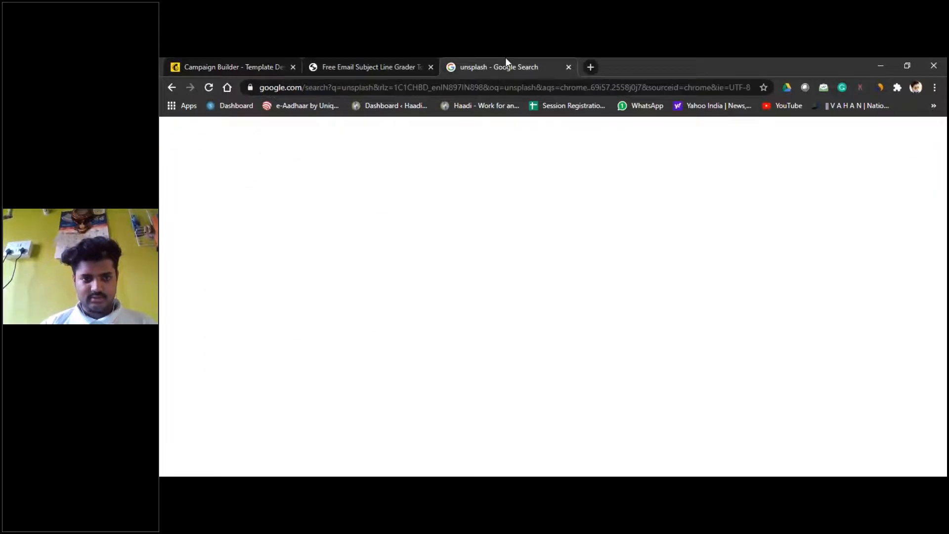
Step: Open Unsplash and search for 'digital marketing' photos
click(374, 238)
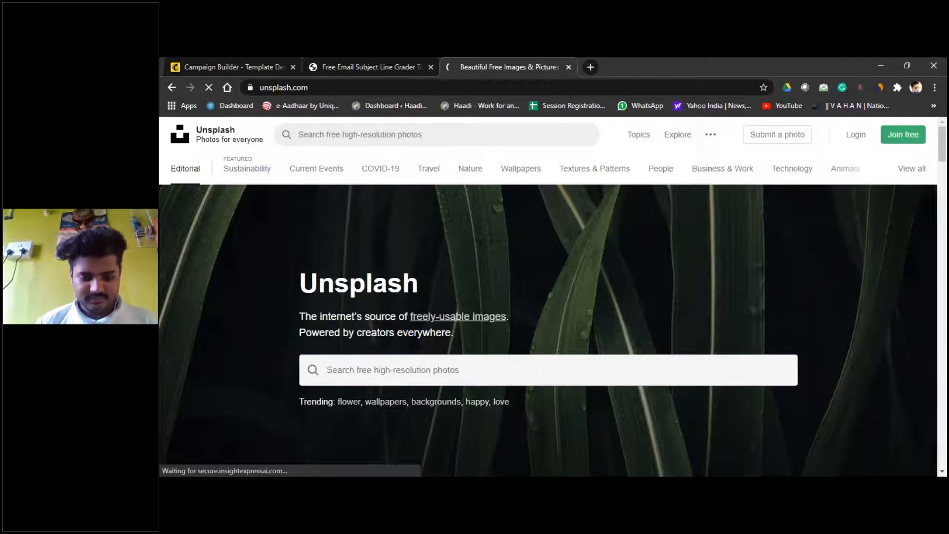
text(digit)
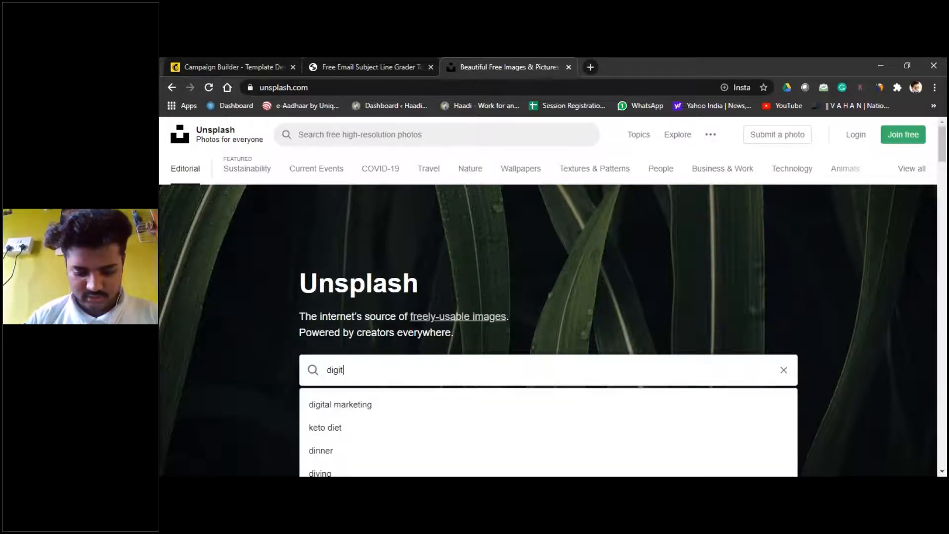
text(al market)
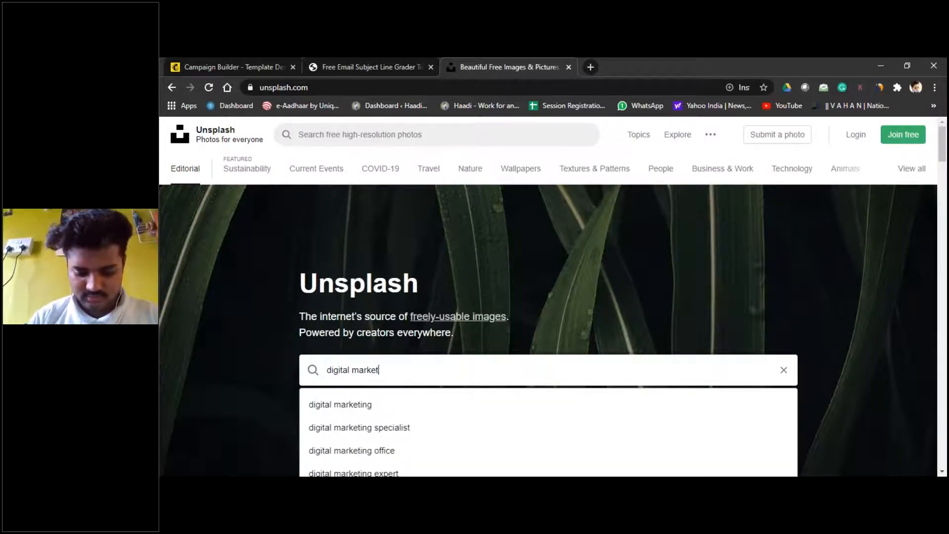
text(ing)
key(Return)
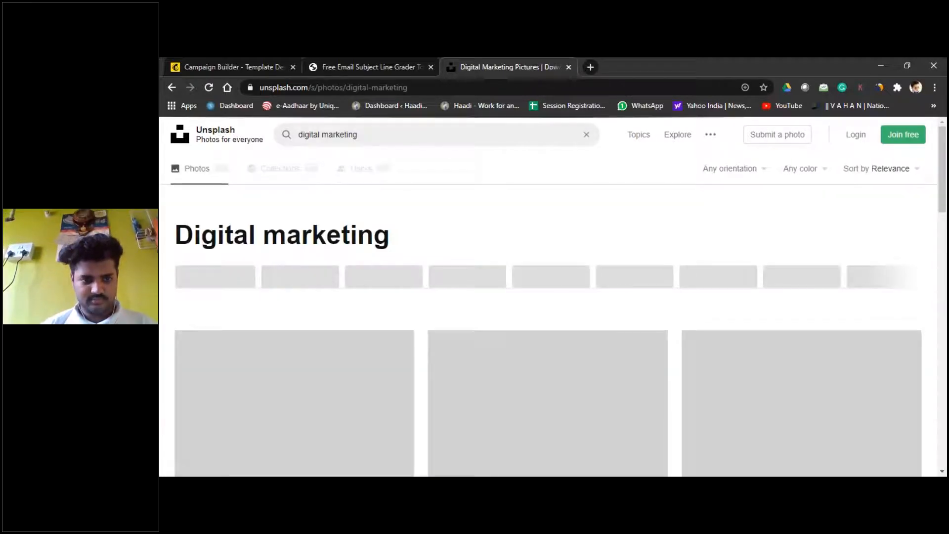
scroll(448, 352, down, 3)
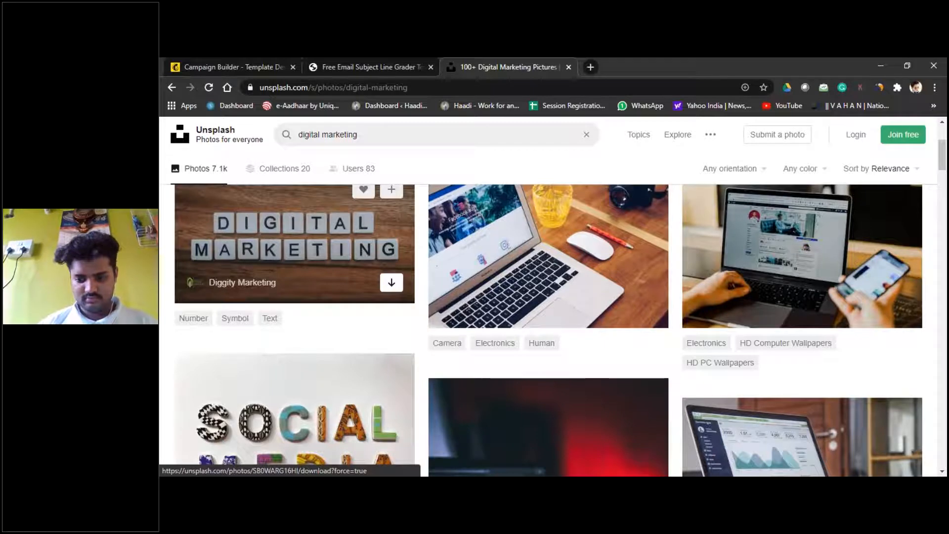
Step: Download the DIGITAL MARKETING letter-tile and laptop-on-desk photos
click(391, 283)
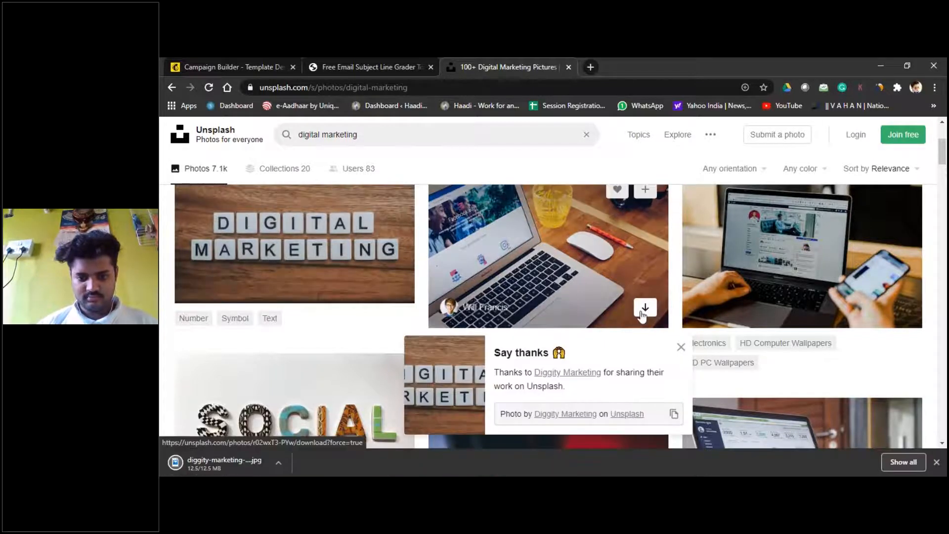
click(645, 308)
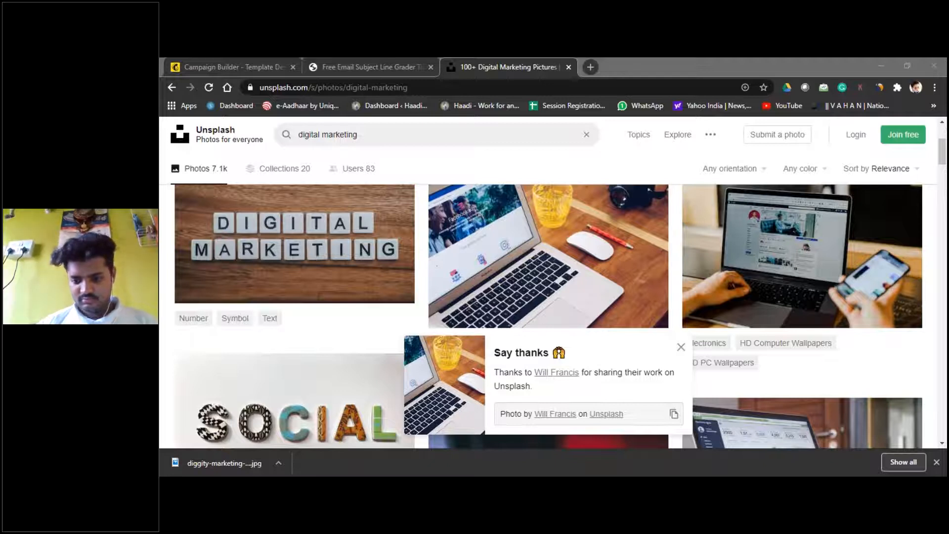
click(413, 67)
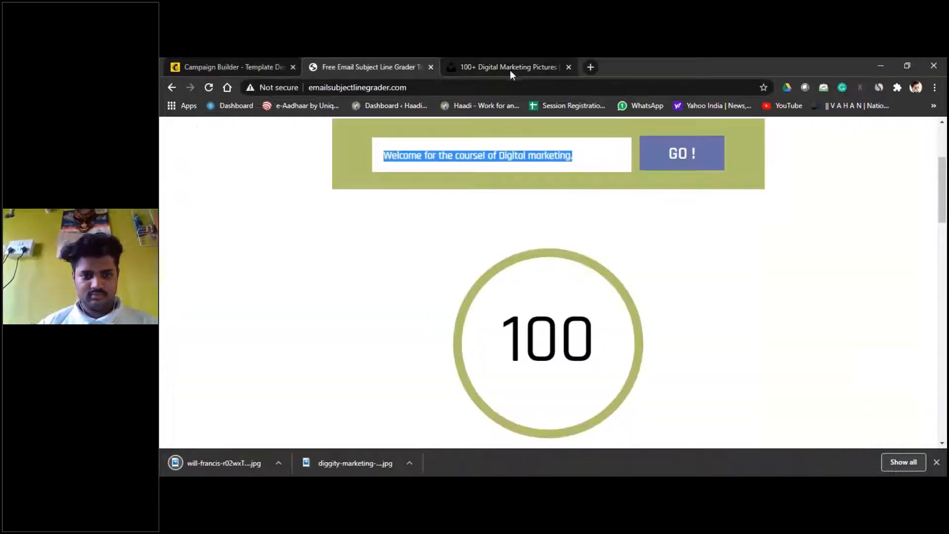
Step: Upload the laptop-on-desk JPG via My Files and insert it into the image block
click(222, 66)
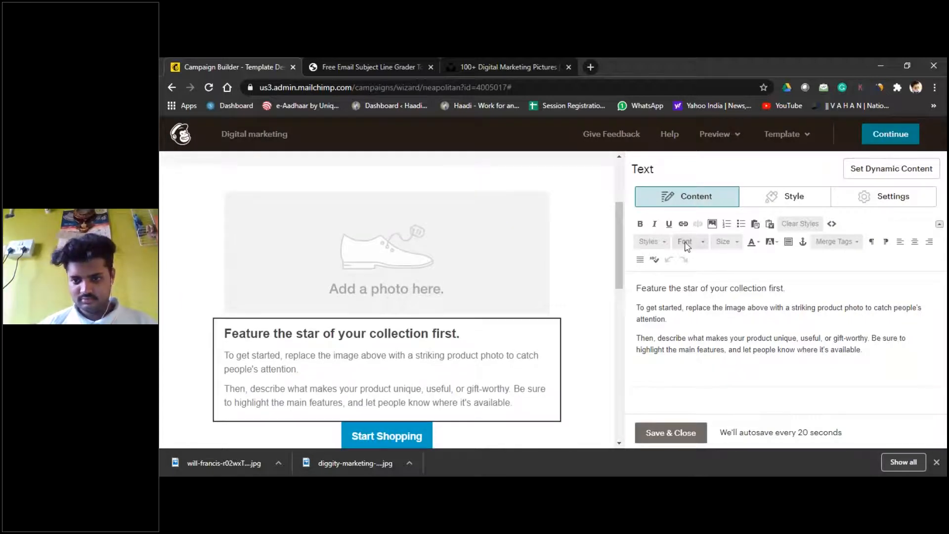
click(494, 229)
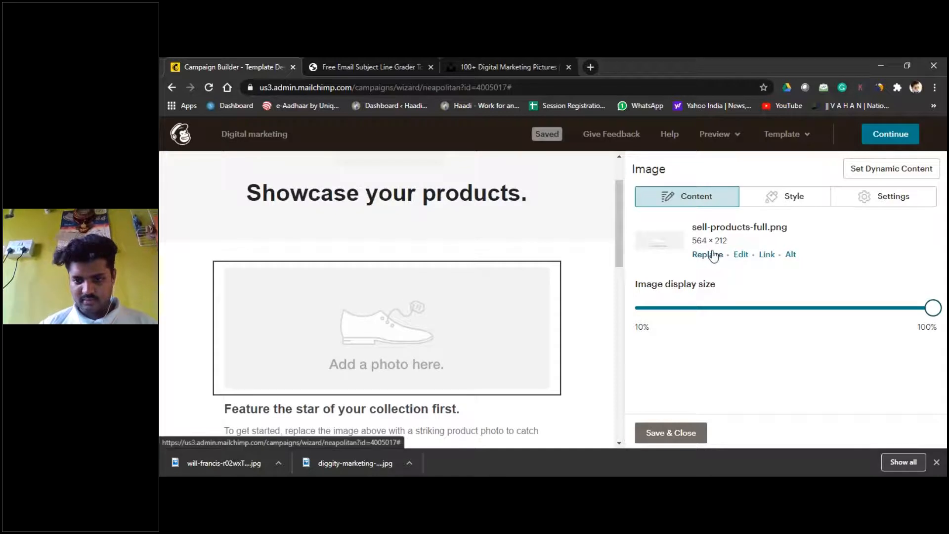
click(713, 255)
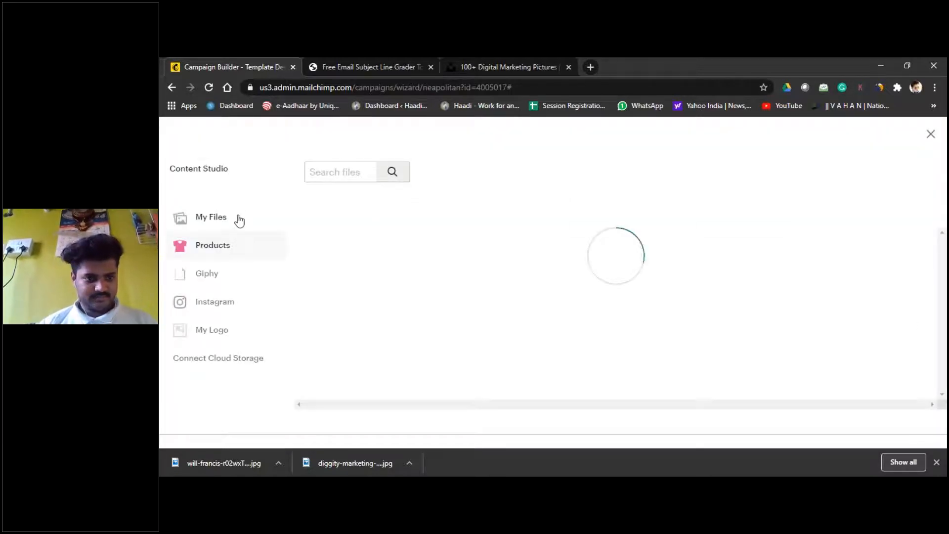
click(235, 222)
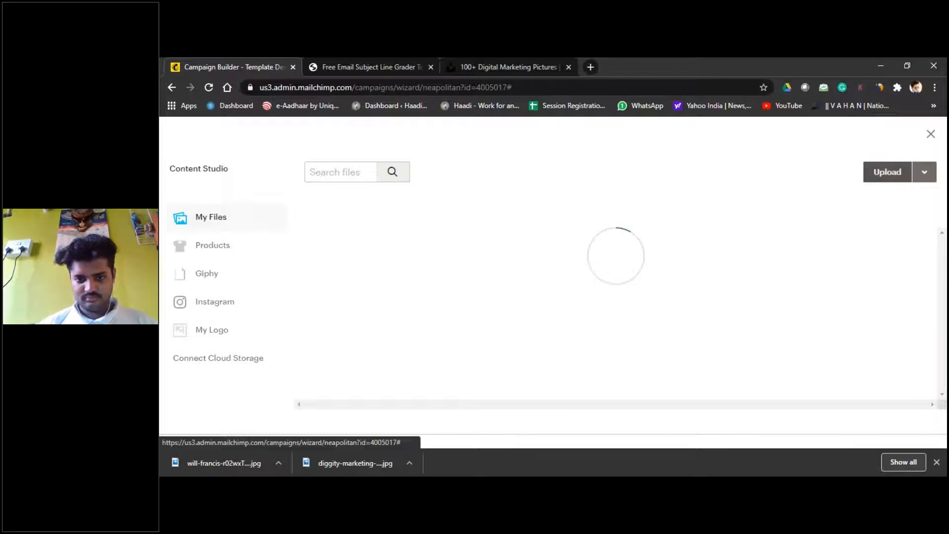
click(884, 172)
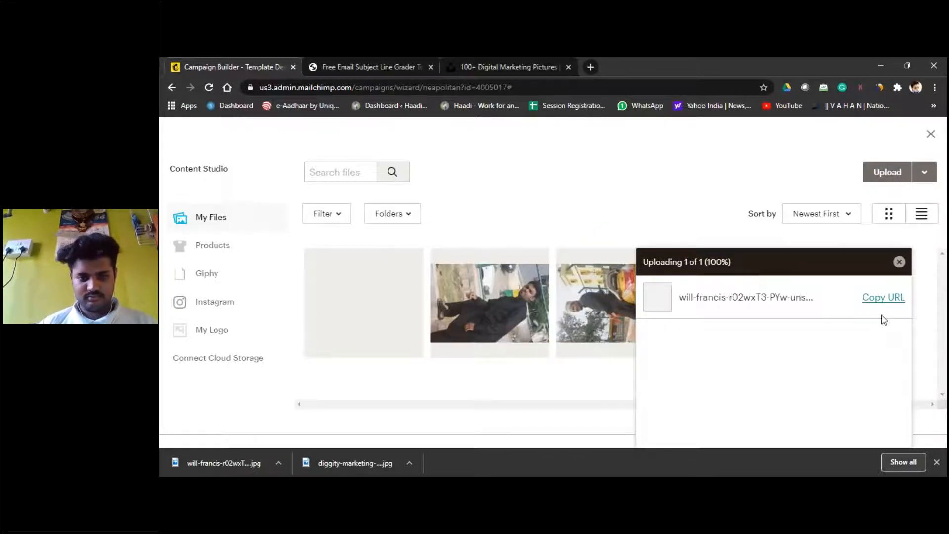
click(394, 316)
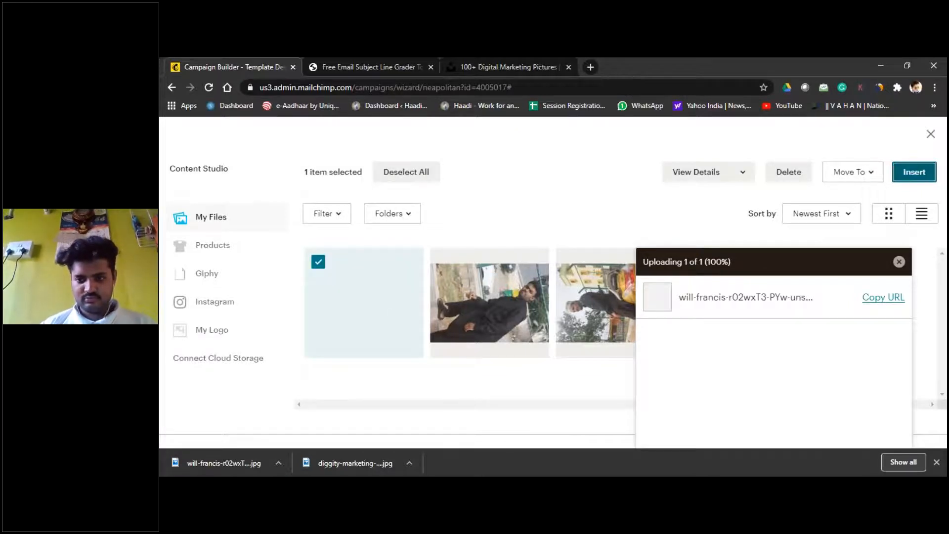
click(914, 172)
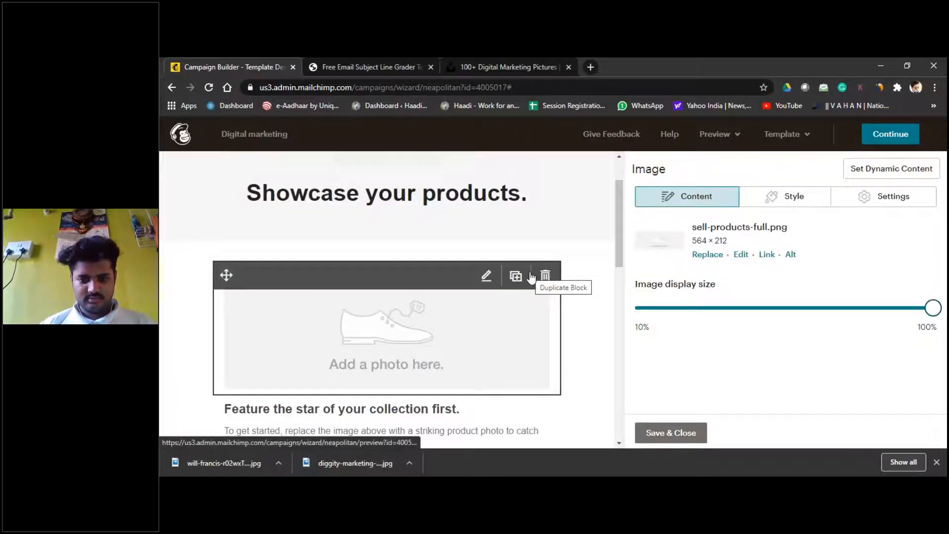
Step: Scroll through the email and select the 'Showcase your products' heading
scroll(532, 277, down, 2)
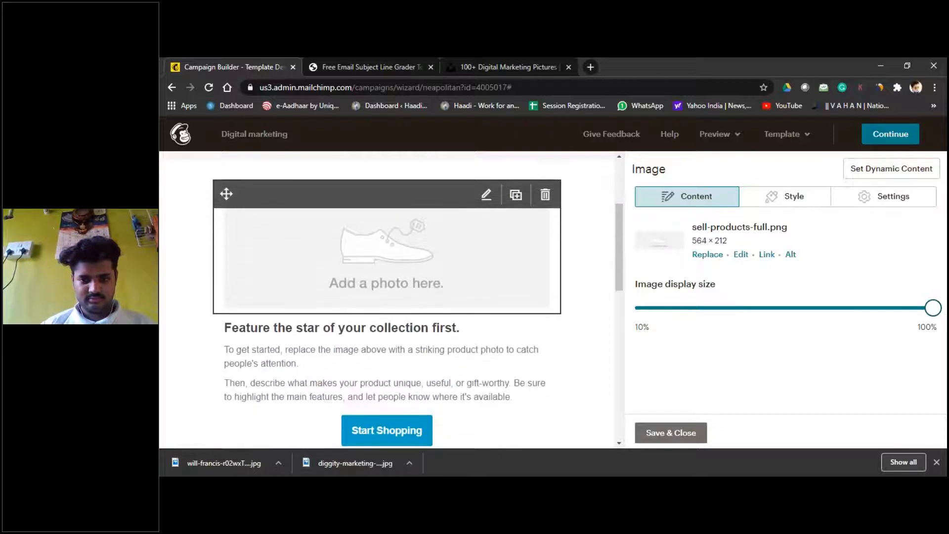
scroll(603, 283, down, 2)
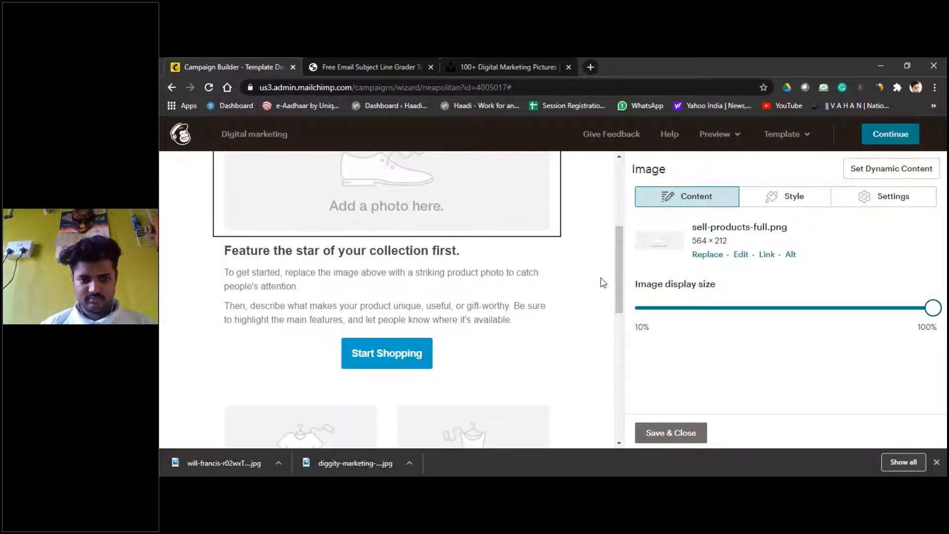
scroll(603, 283, up, 5)
scroll(462, 286, down, 2)
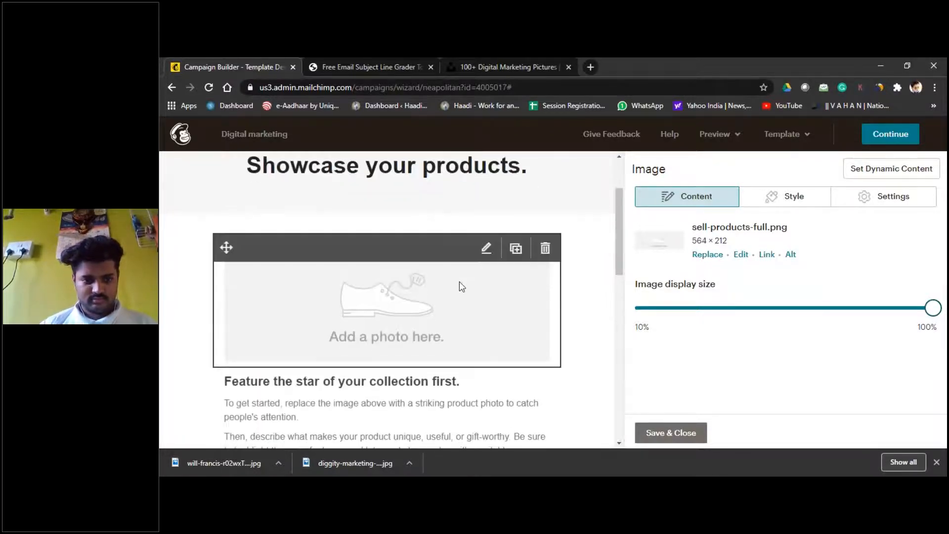
scroll(394, 185, up, 1)
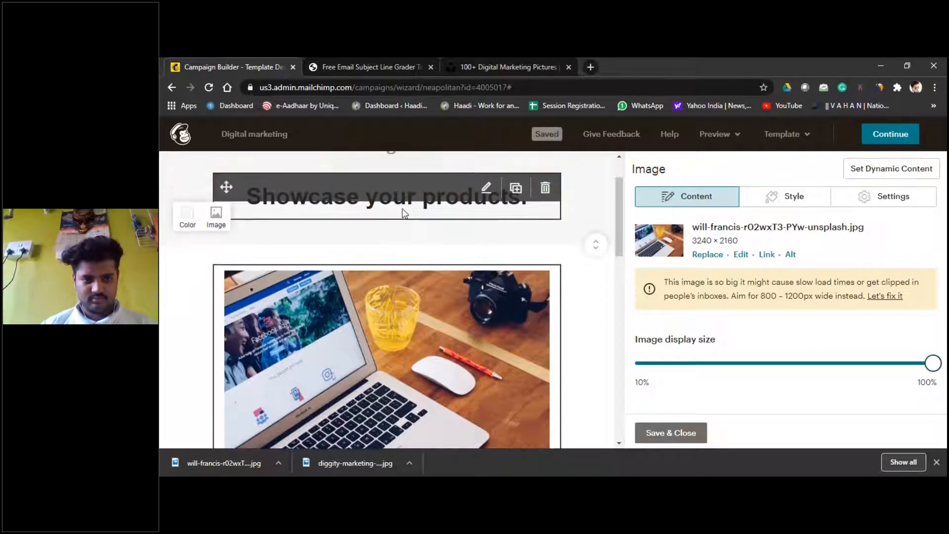
click(404, 213)
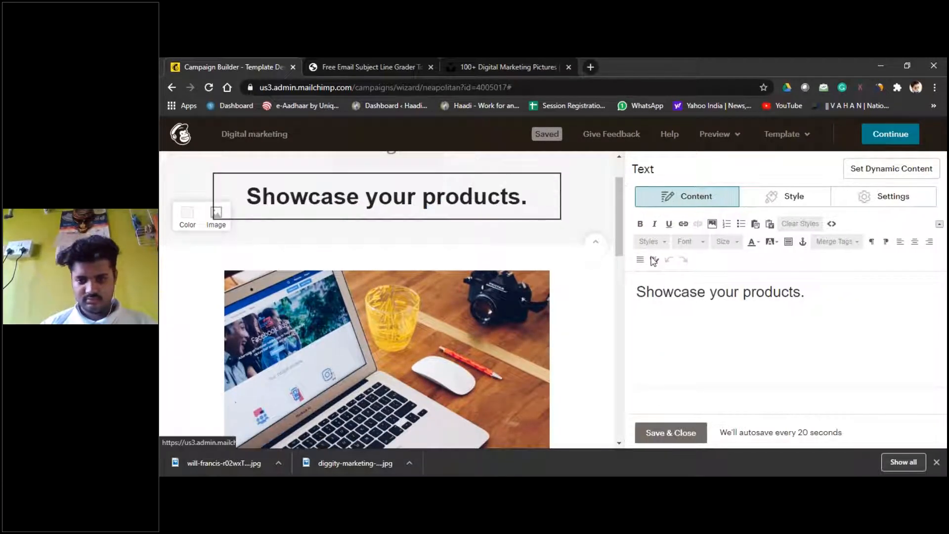
Step: Replace the heading text with 'Invitation for the digital marketing course'
drag(793, 292, 636, 292)
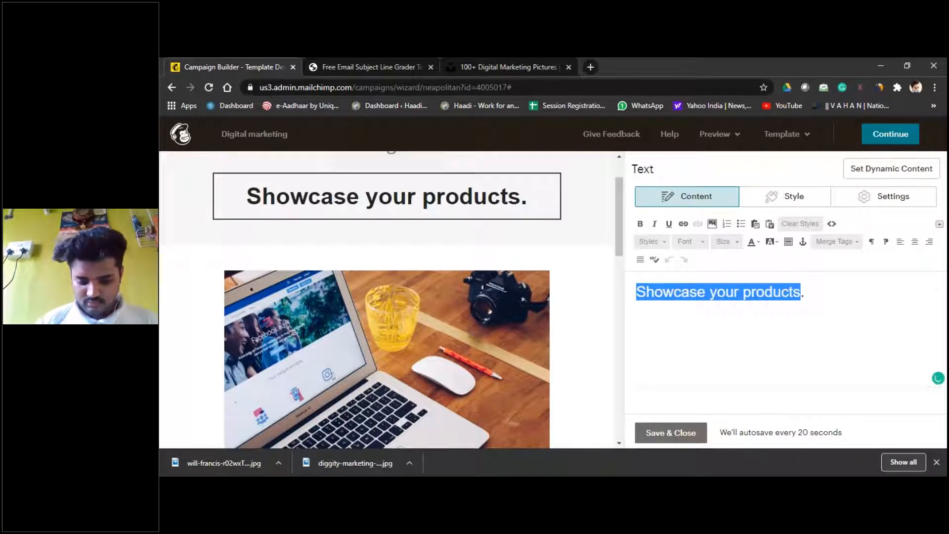
text(In)
key(BackSpace)
key(BackSpace)
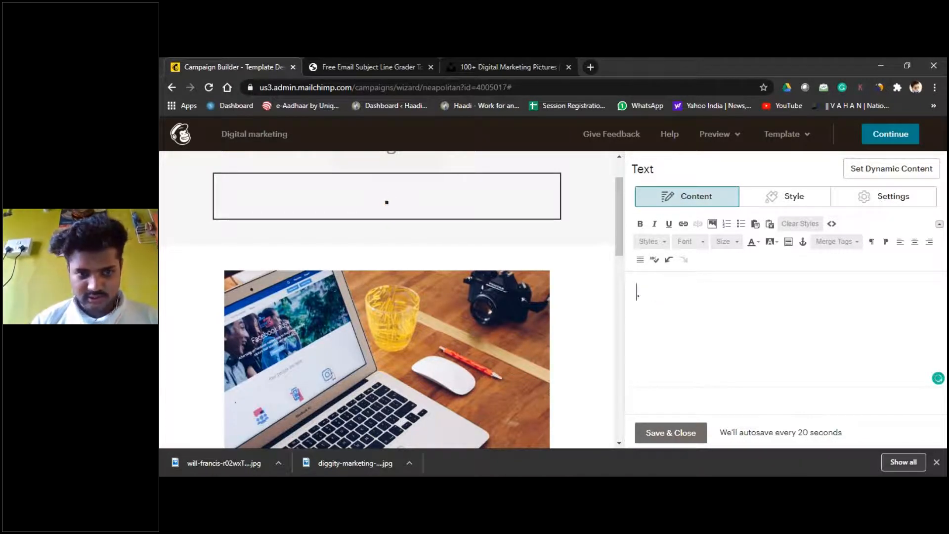
text(In)
text(vitatio)
text(n )
text(for the )
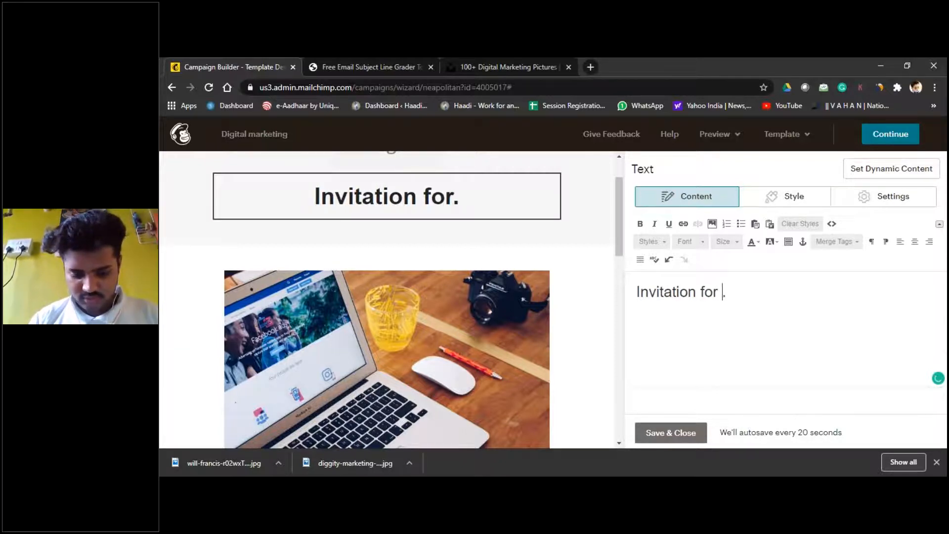
text(digita)
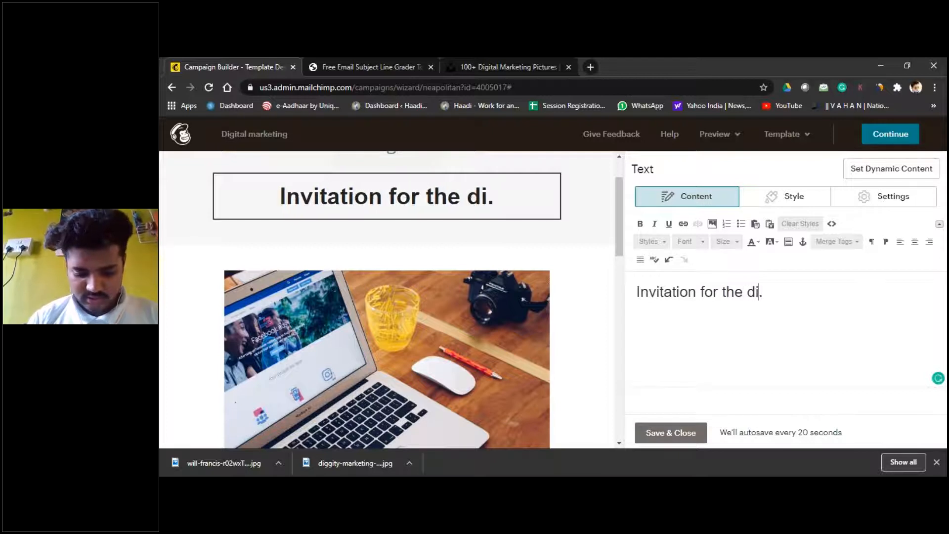
text(l ma)
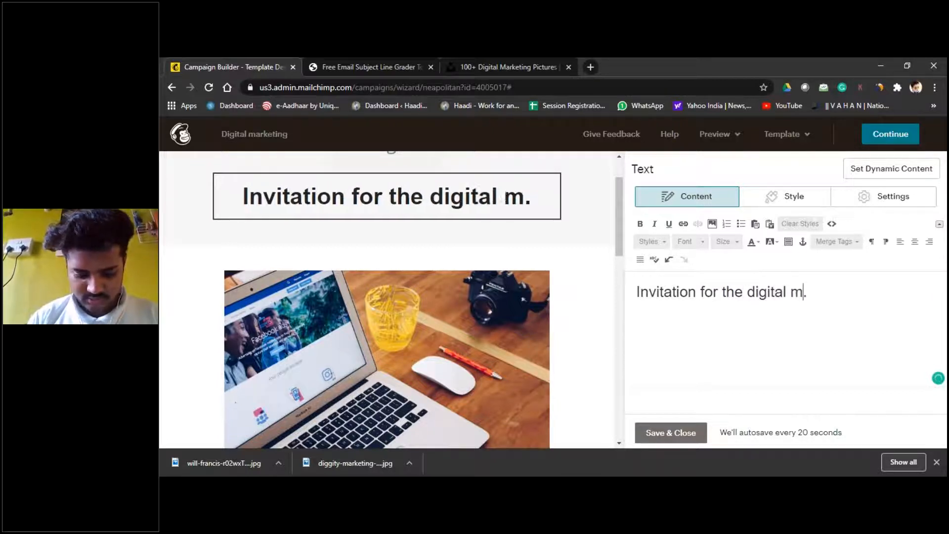
text(rketing)
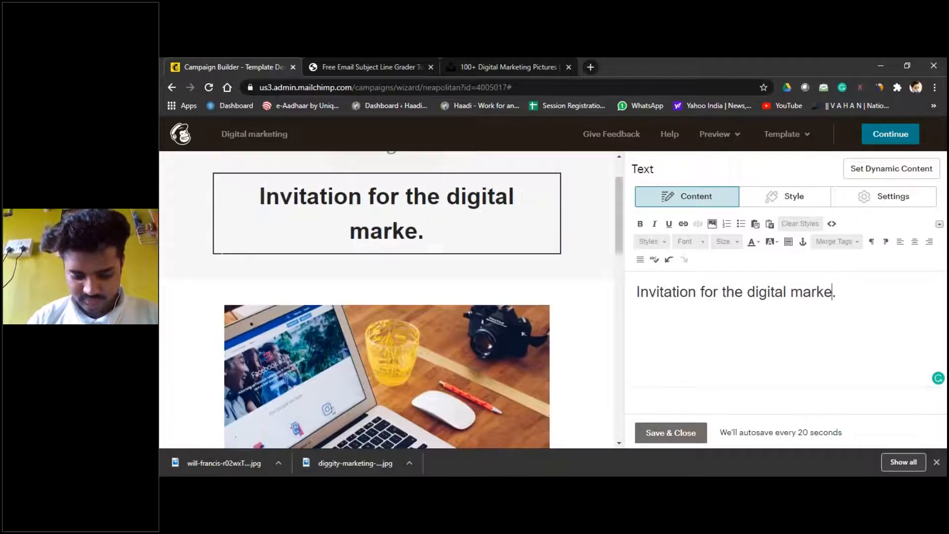
text( cous)
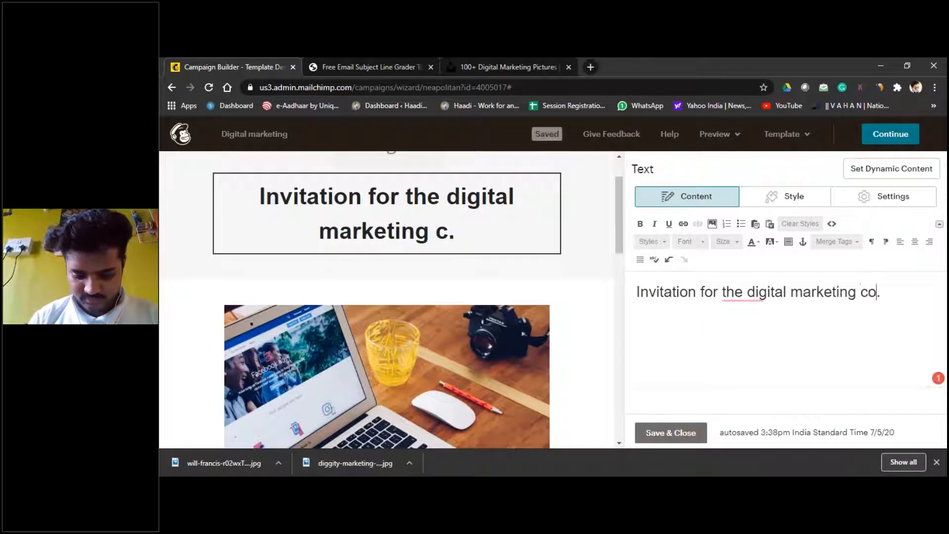
key(BackSpace)
text(rse)
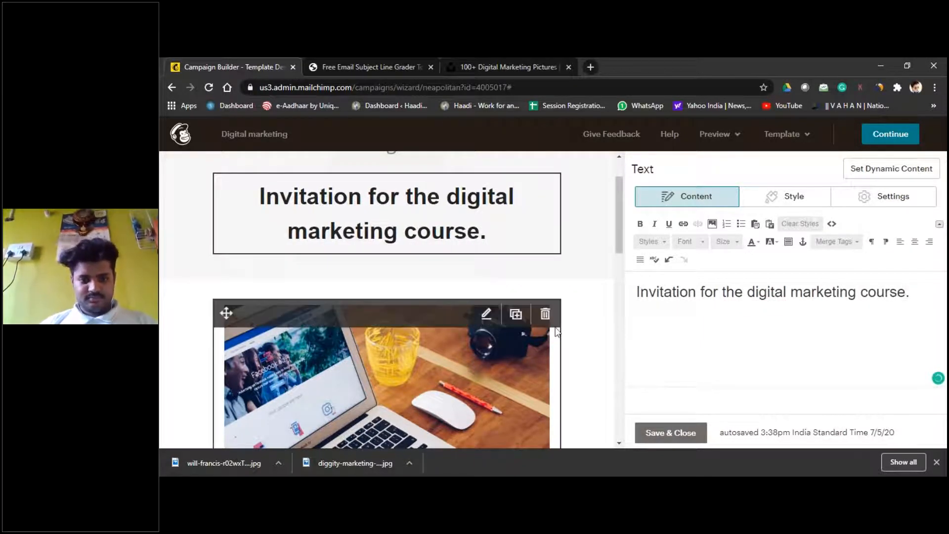
scroll(572, 323, down, 6)
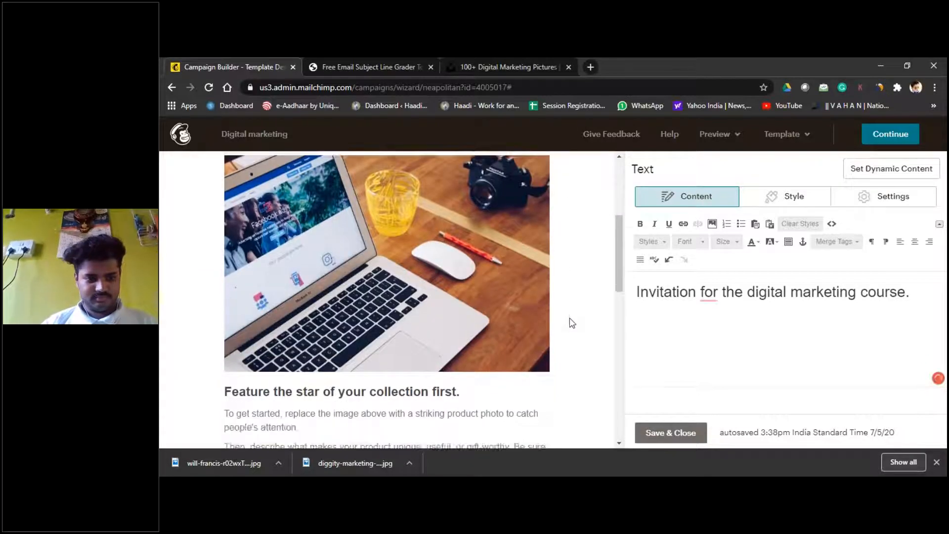
Step: Paste 'Welcome for the course! of Digital marketing.' over the feature block's intro paragraph
click(248, 253)
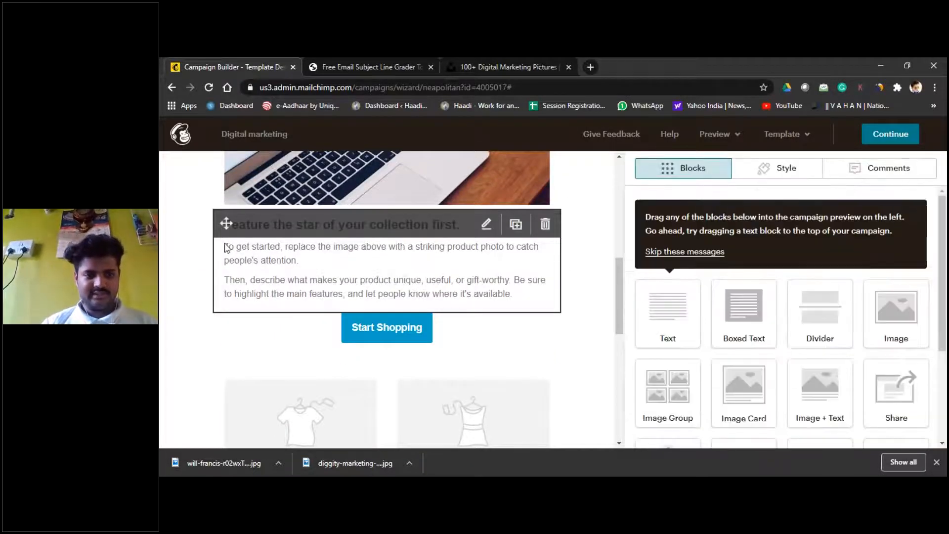
right_click(226, 247)
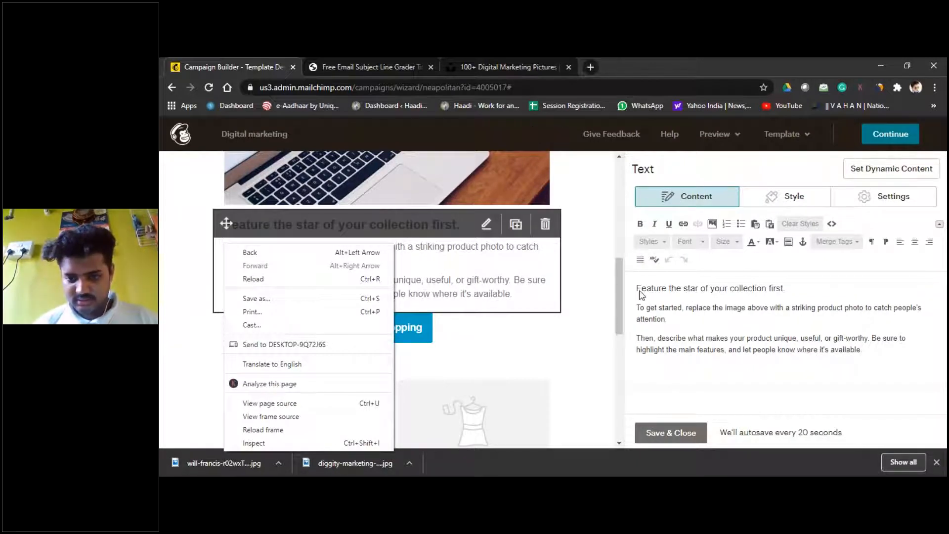
double_click(640, 308)
mouse_move(641, 307)
mouse_down()
mouse_move(657, 324)
mouse_move(677, 320)
mouse_move(637, 307)
mouse_up()
text(Welcome for the coursel of Digital marketing.)
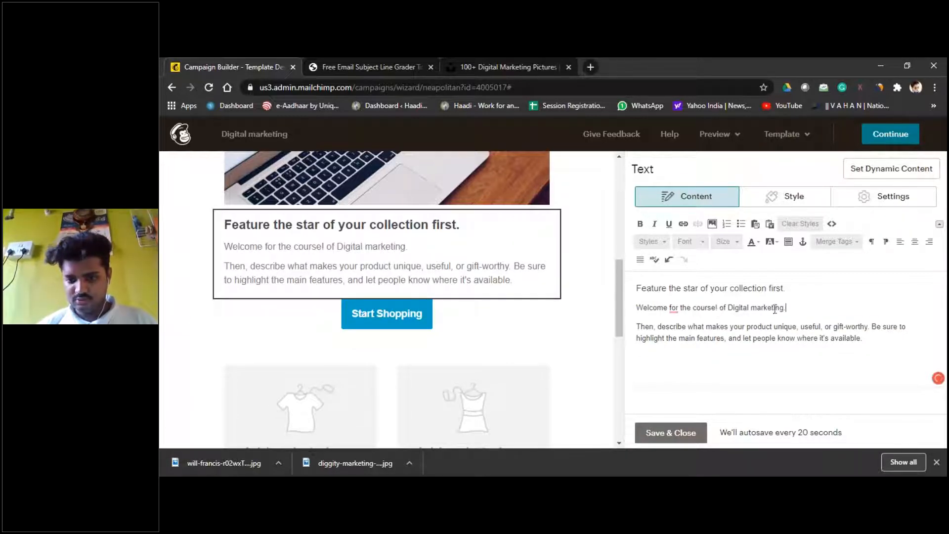
Step: Delete the 'Then, describe' paragraph and 'Feature the star' heading so the welcome line heads the block
drag(638, 327, 904, 347)
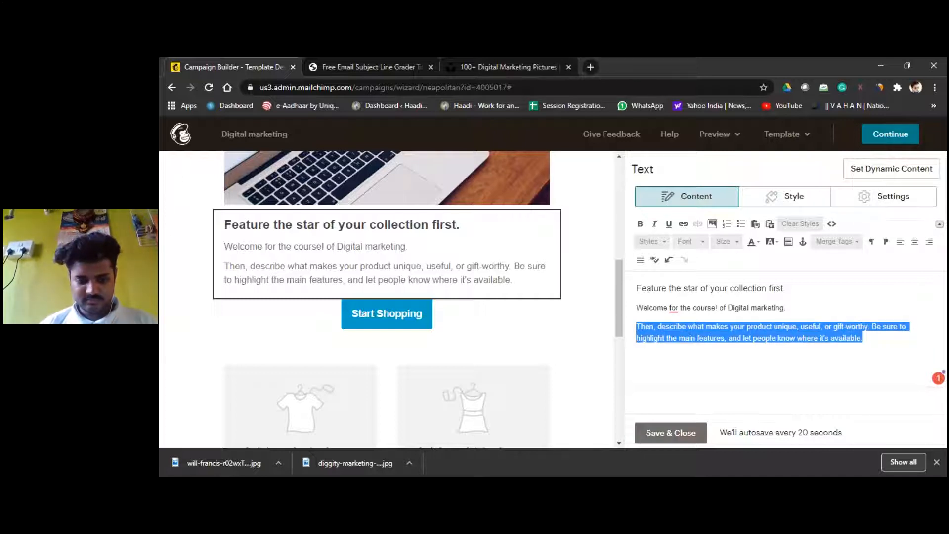
click(466, 462)
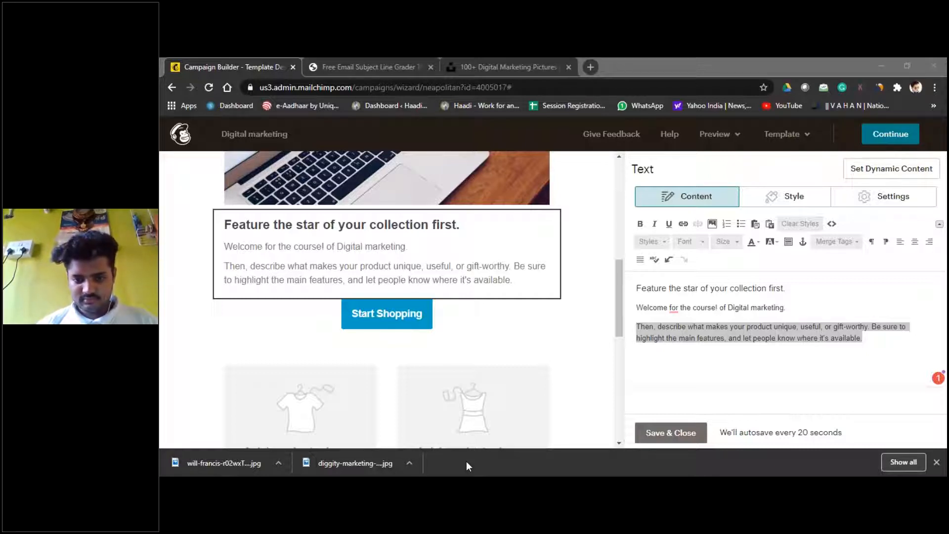
drag(636, 327, 875, 359)
key(BackSpace)
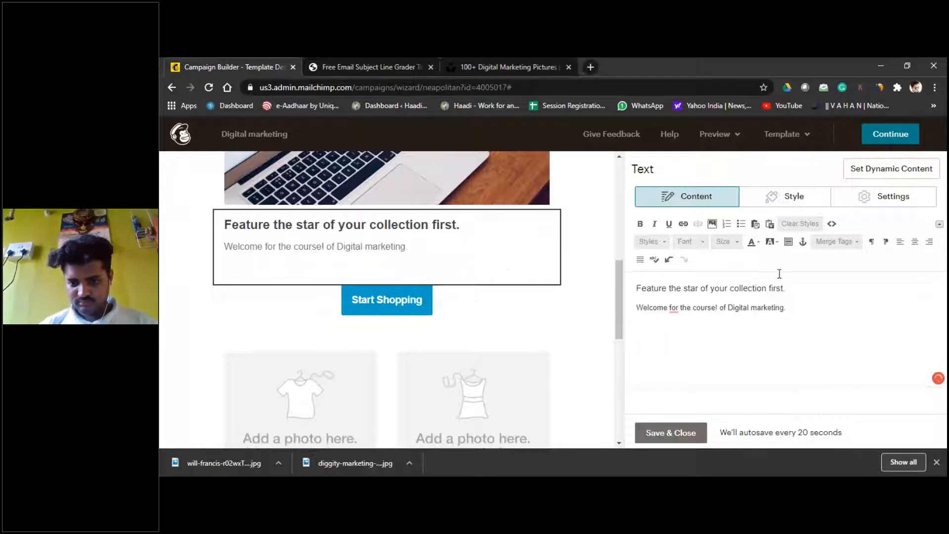
drag(792, 287, 622, 288)
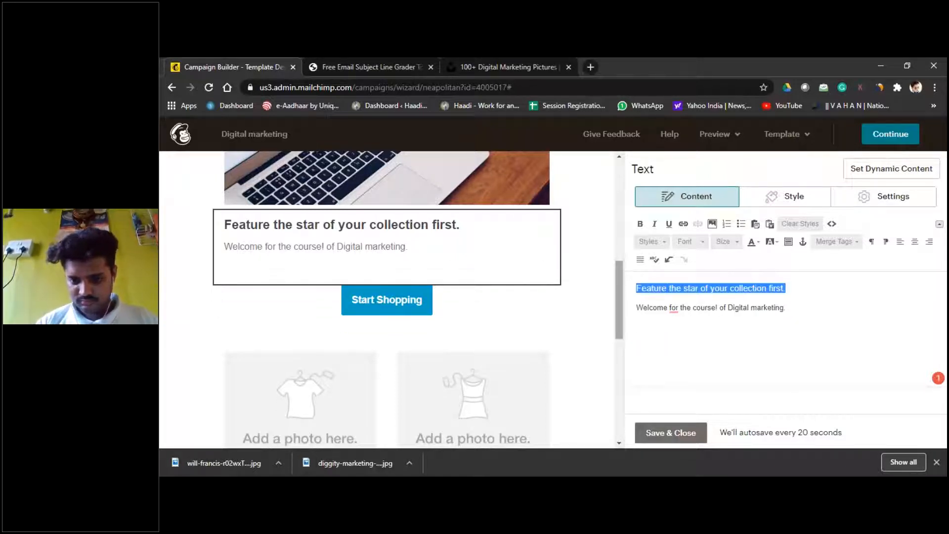
key(BackSpace)
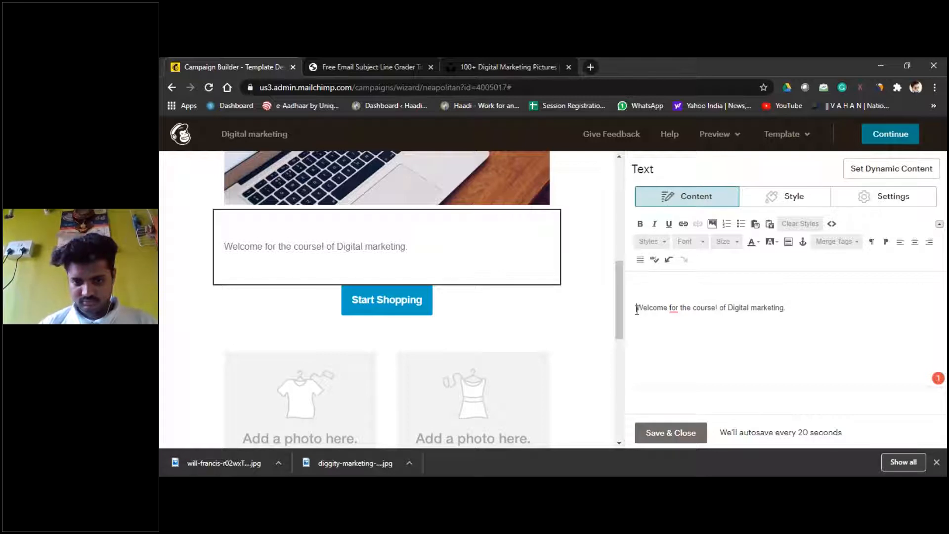
click(637, 309)
key(BackSpace)
click(840, 293)
key(Return)
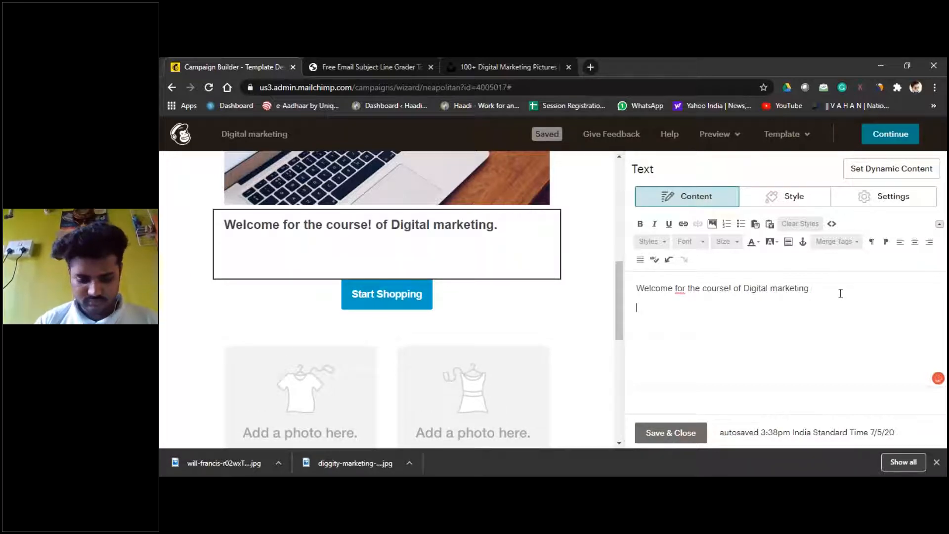
Step: Type 'Here you can promote your own buisness' and begin 'comelets join with shoulder to shoulder' below it
text(Here you can prom)
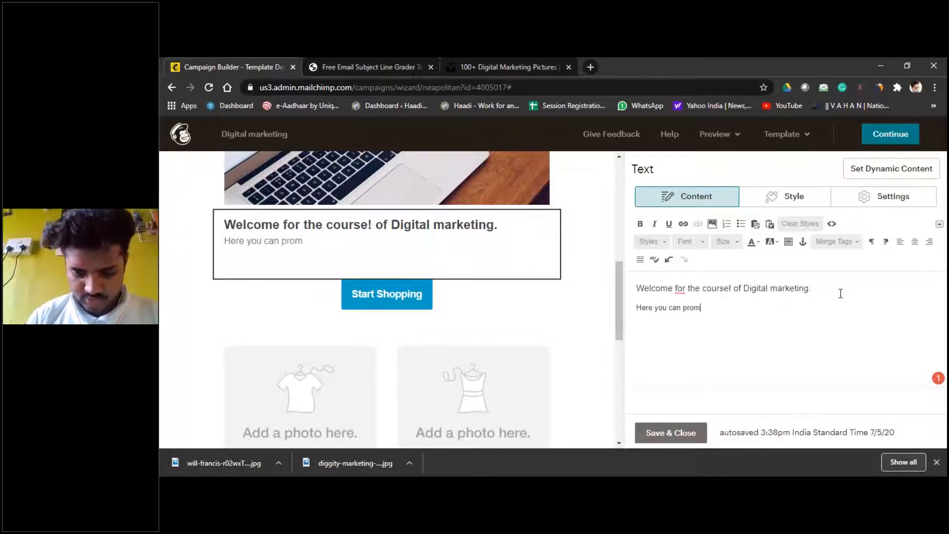
text(ol)
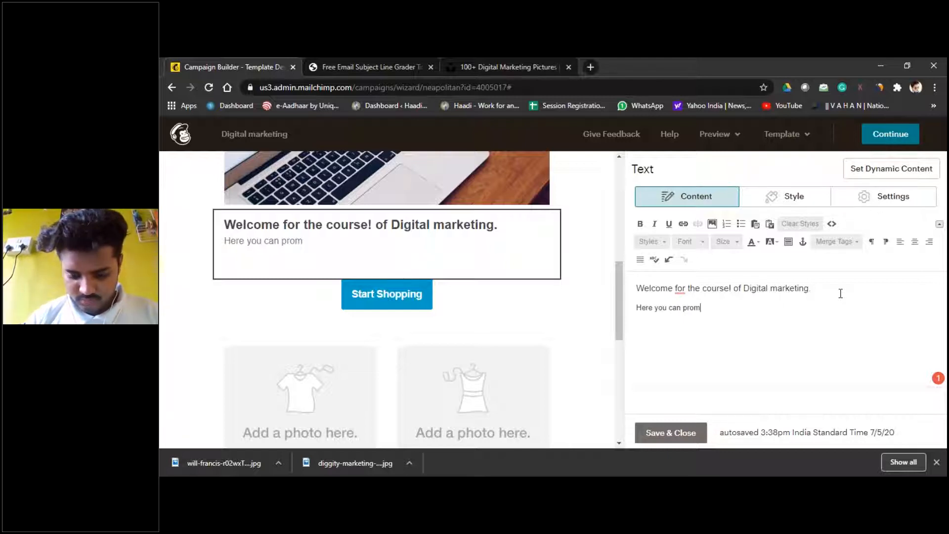
text(e yo)
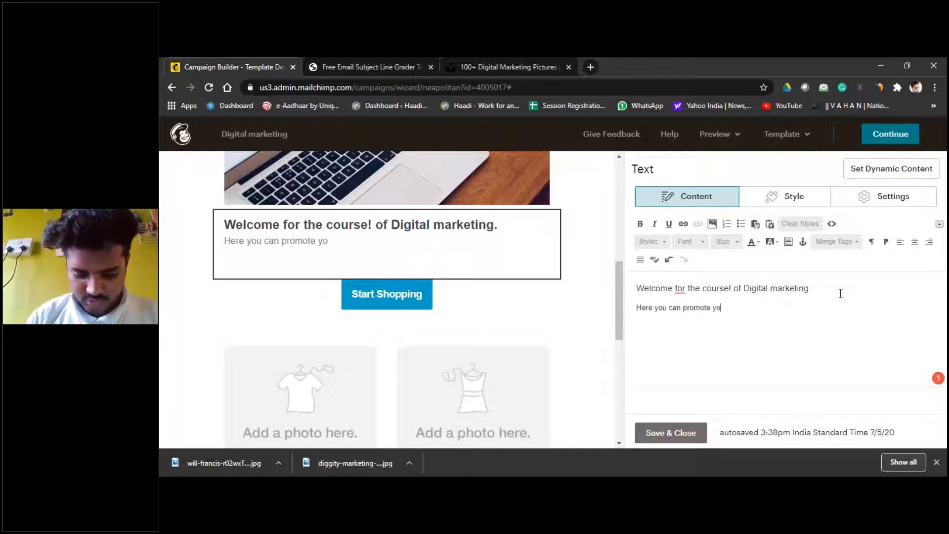
text(ur owb)
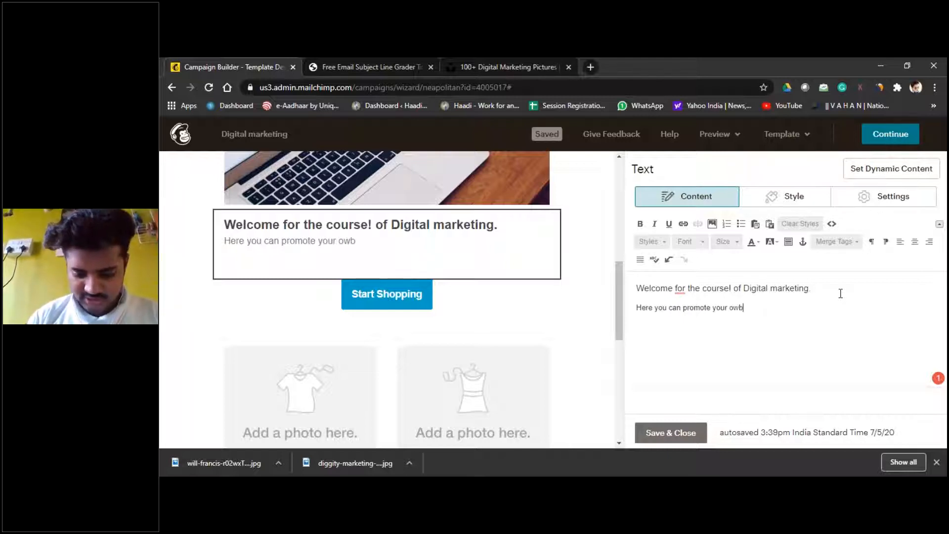
key(BackSpace)
text(m)
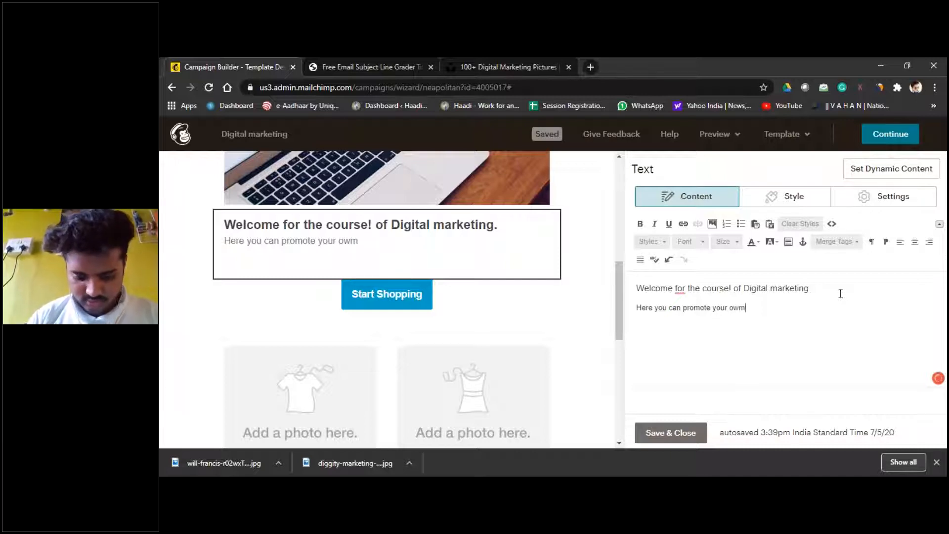
key(BackSpace)
text(n buisness)
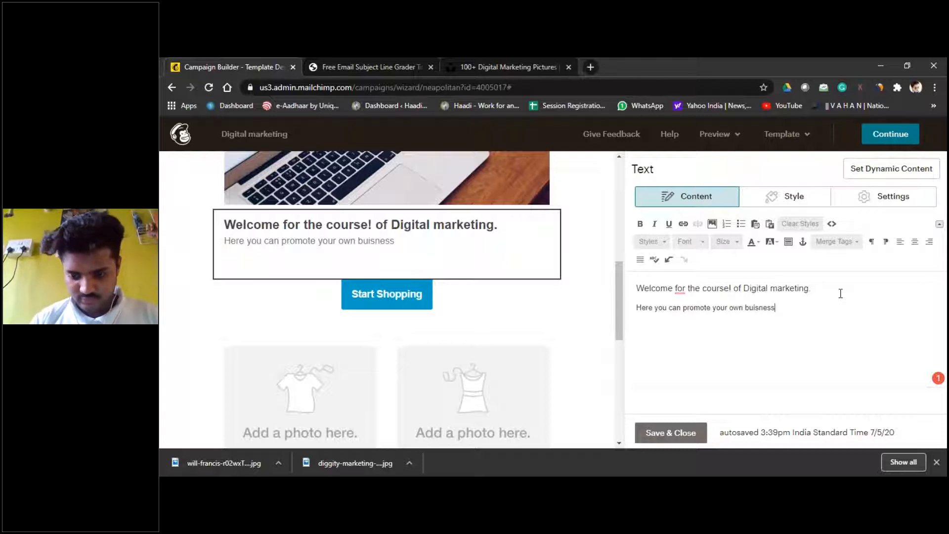
key(Return)
text(comelets )
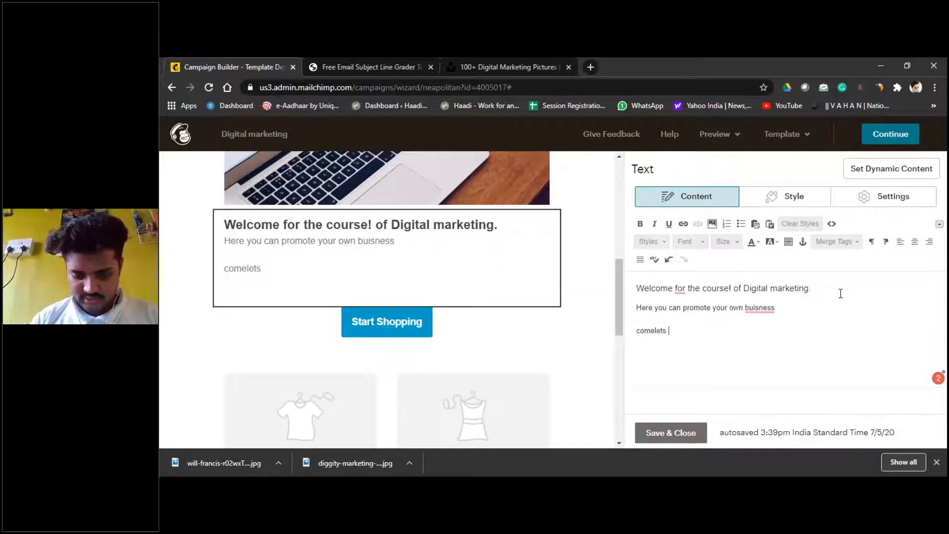
text(join with shou)
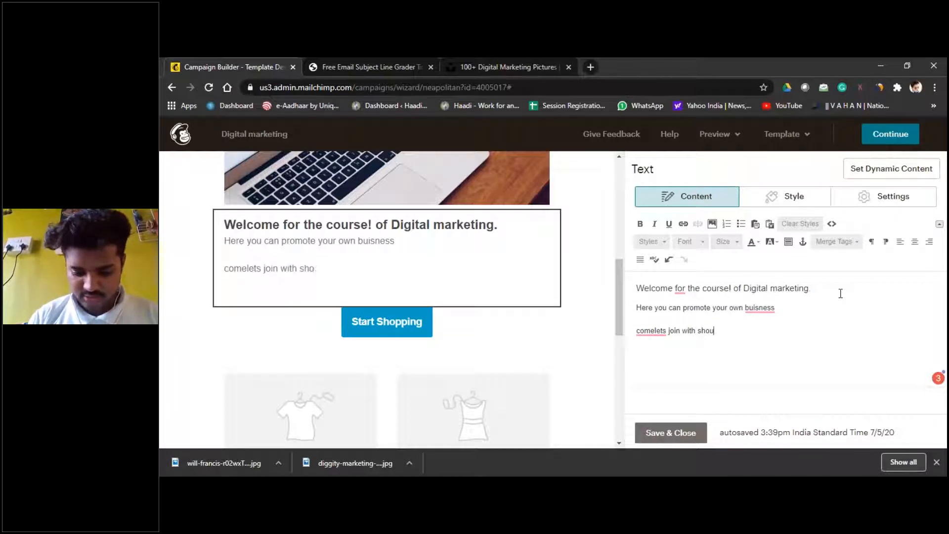
text(lder to shoulder)
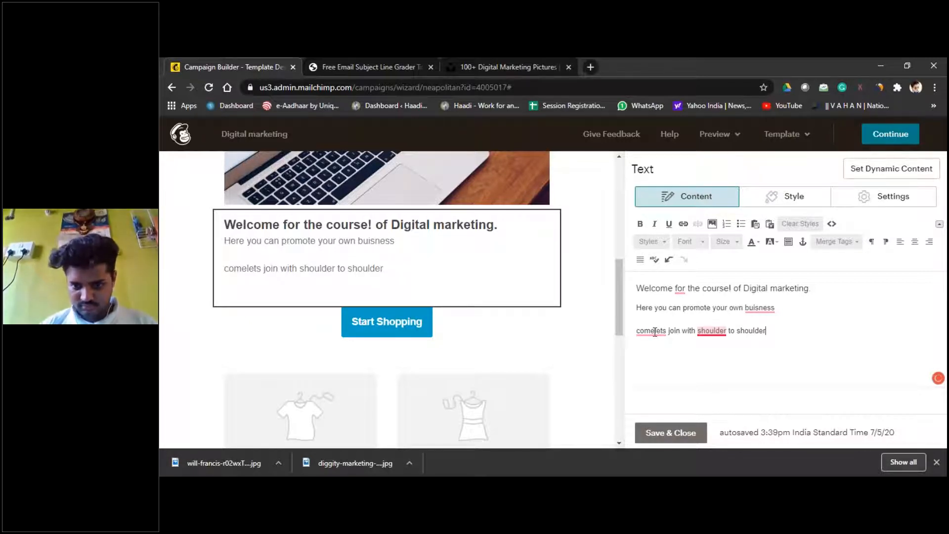
Step: Correct the text to 'business' and 'come let's join with a shoulder to shoulder.', then select the Start Shopping button
right_click(799, 328)
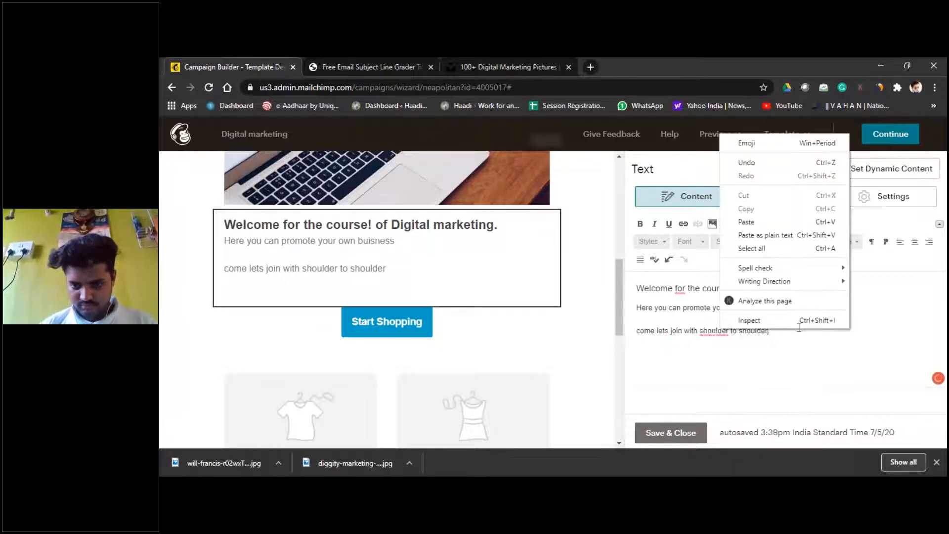
click(715, 330)
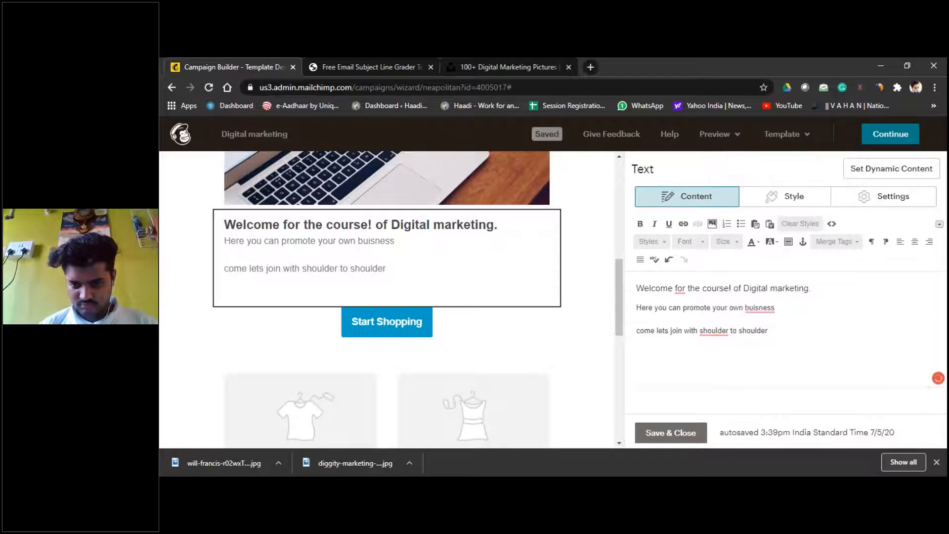
mouse_move(721, 332)
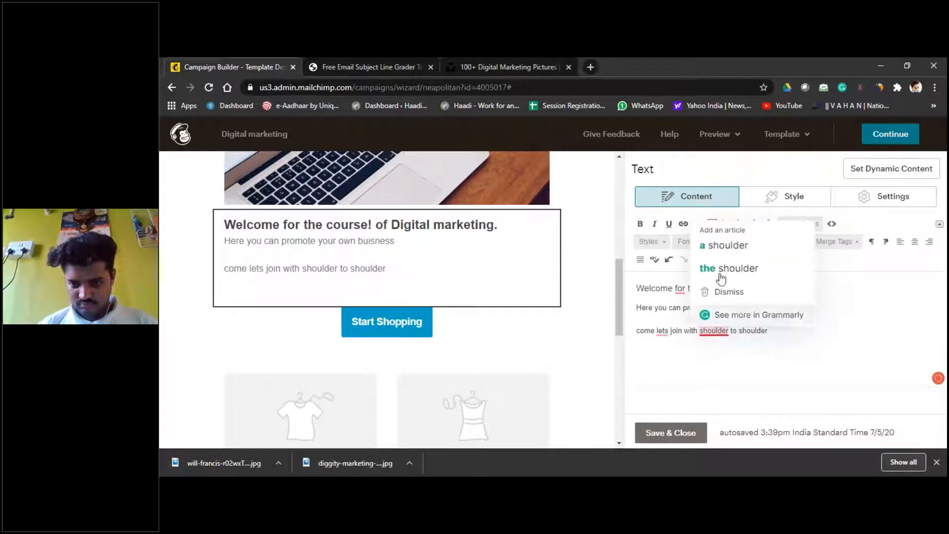
click(726, 247)
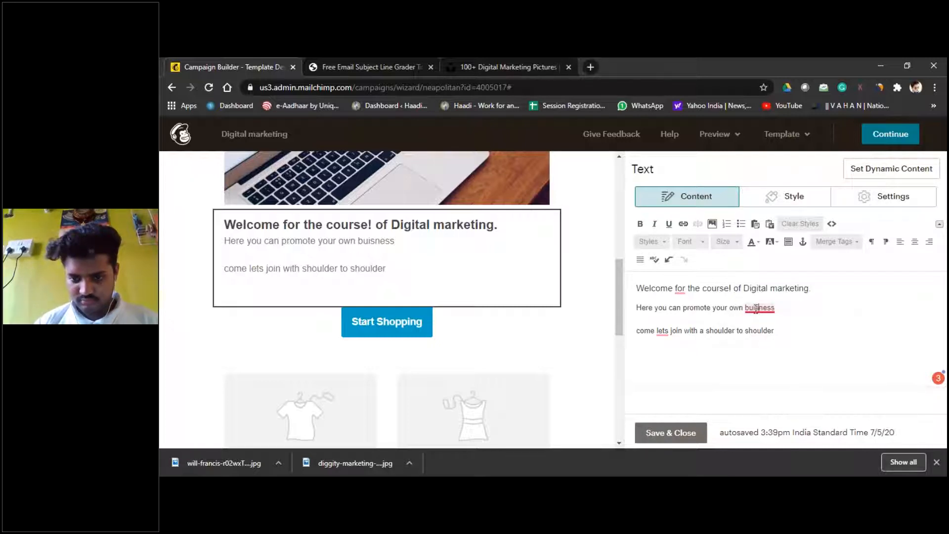
click(769, 324)
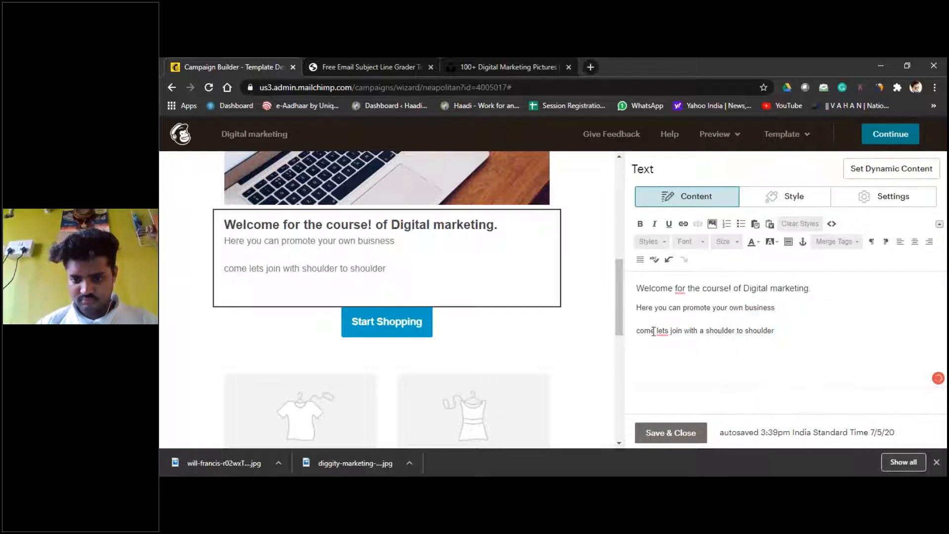
mouse_move(667, 333)
click(668, 244)
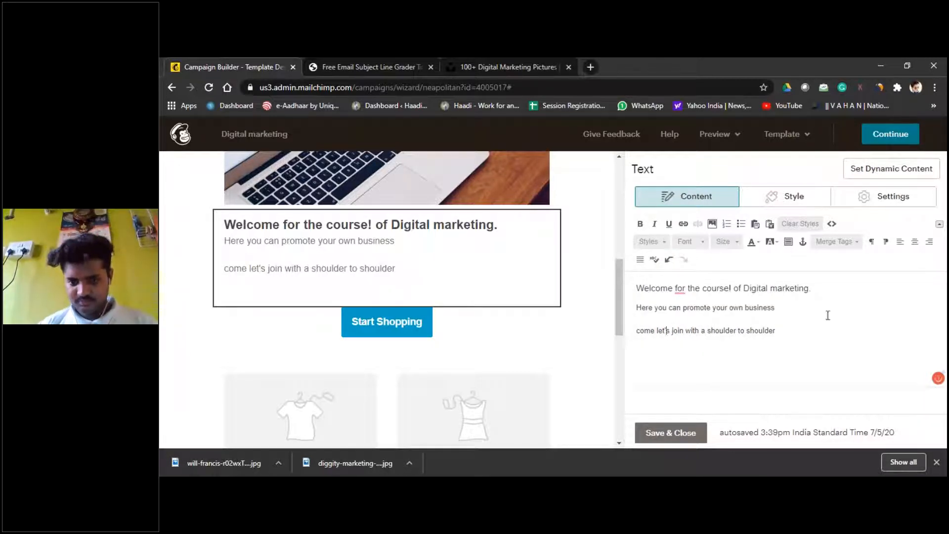
click(785, 334)
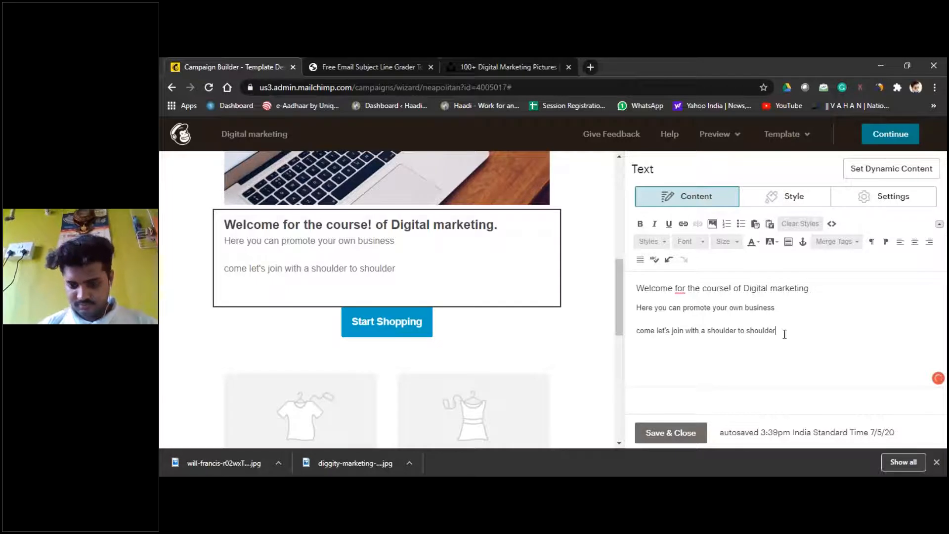
text(.)
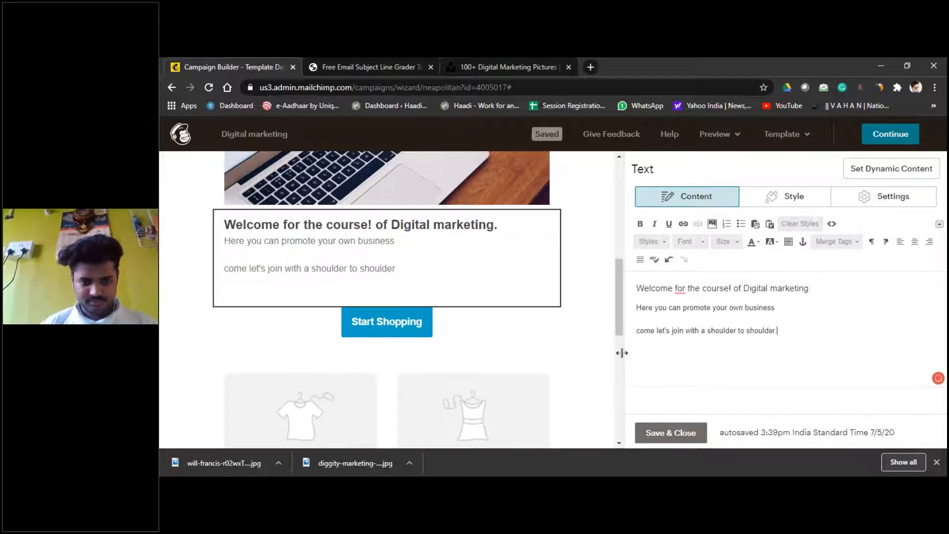
click(394, 327)
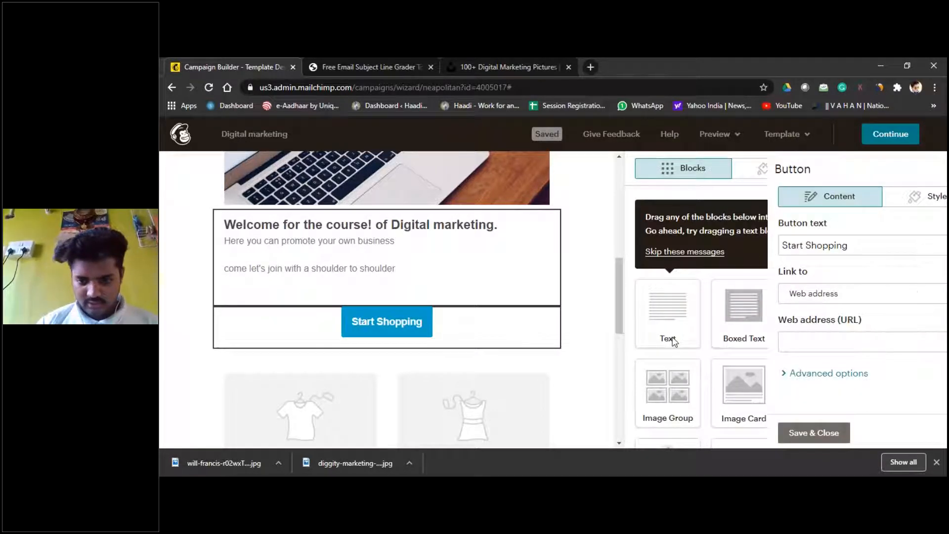
Step: Start entering the Haadi address in the button's URL field and open the Haadi website in a new tab
click(686, 346)
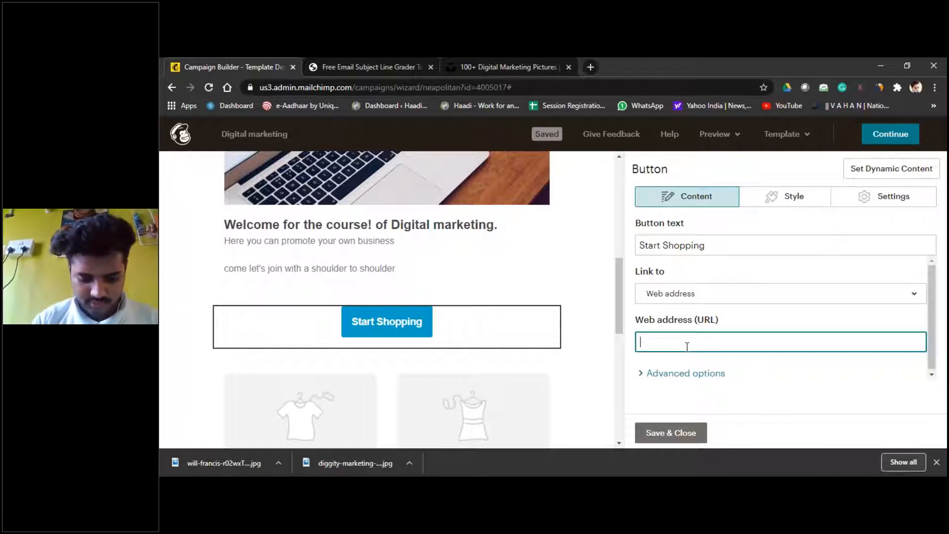
text(haadi.org.in)
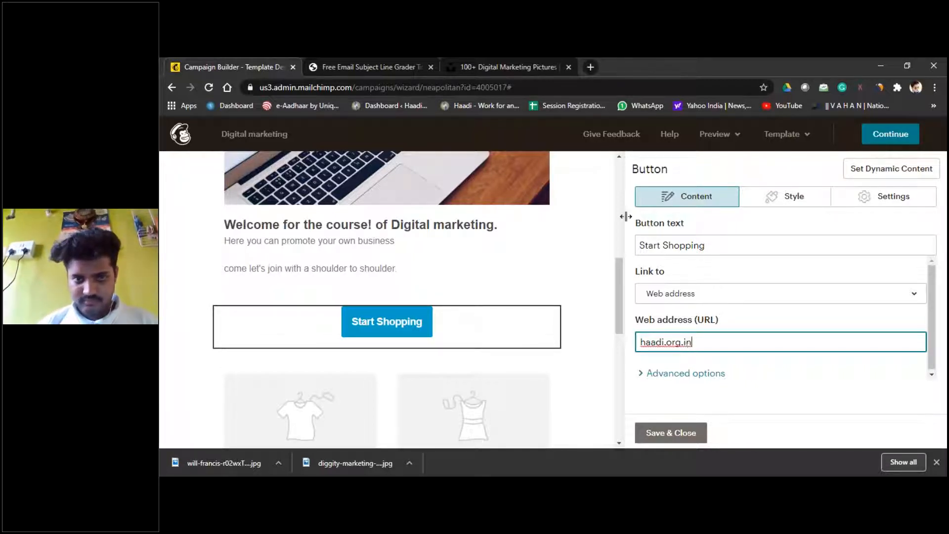
click(591, 66)
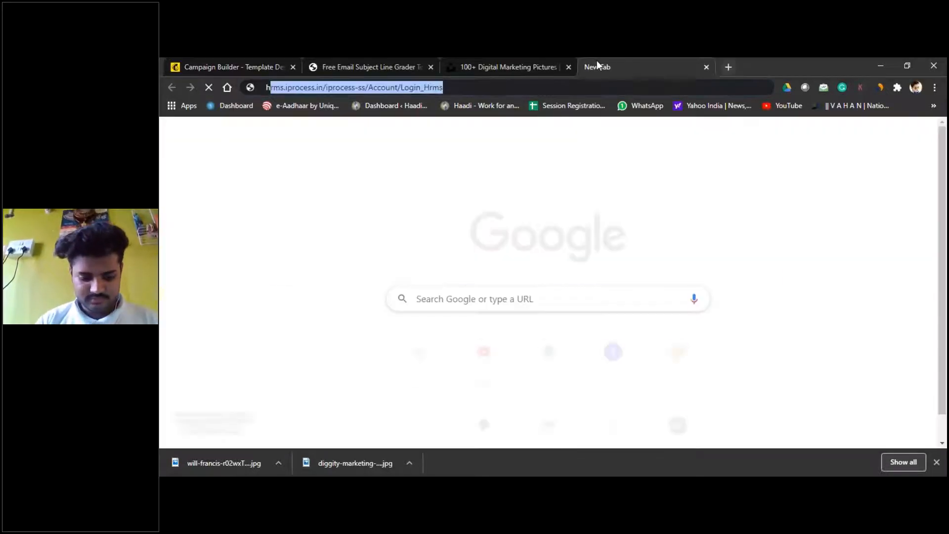
text(haadi.org.in)
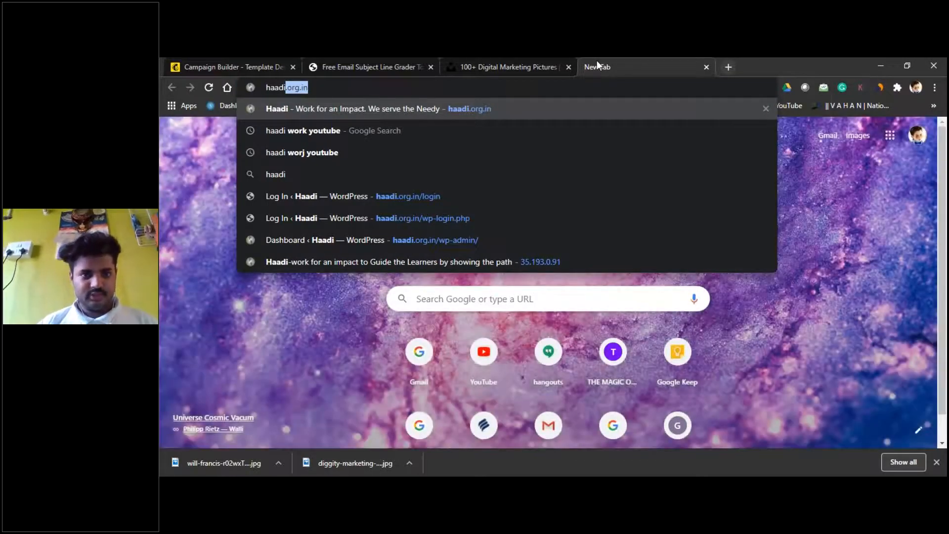
click(234, 66)
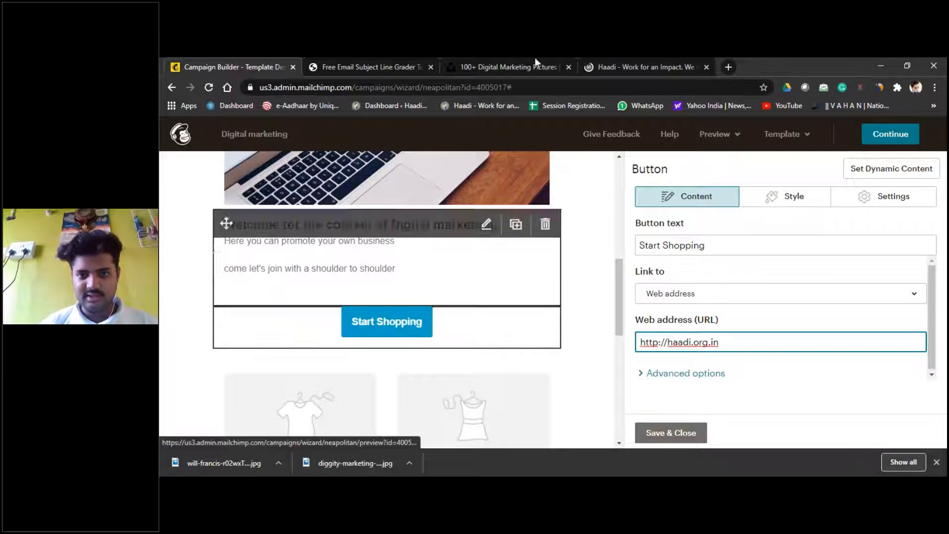
click(692, 68)
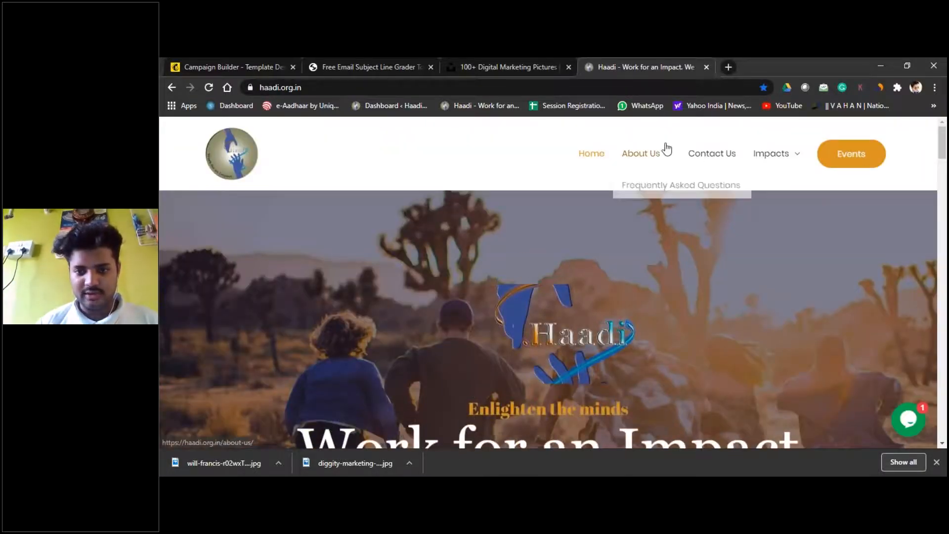
Step: Open the Fundamentals of Digital marketing registration form from the Courses By Haadi page
mouse_move(773, 153)
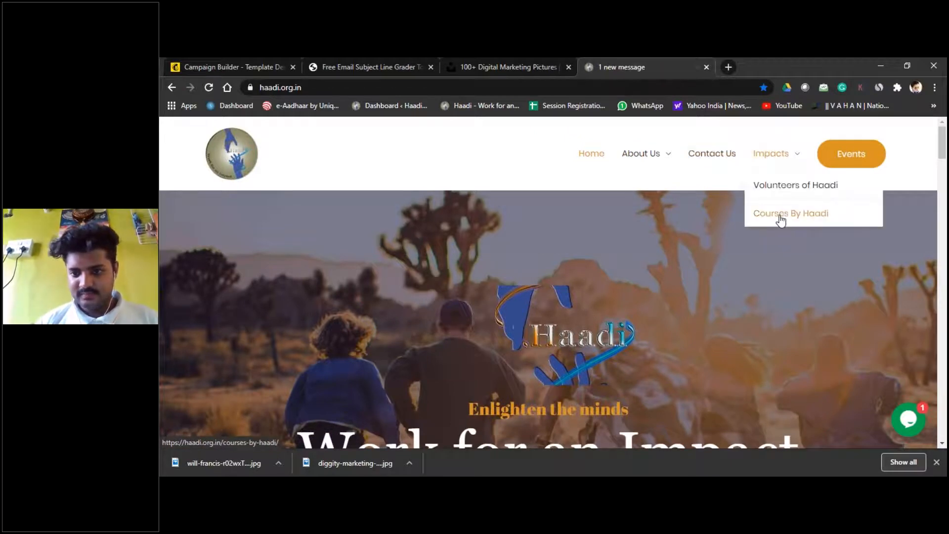
click(780, 218)
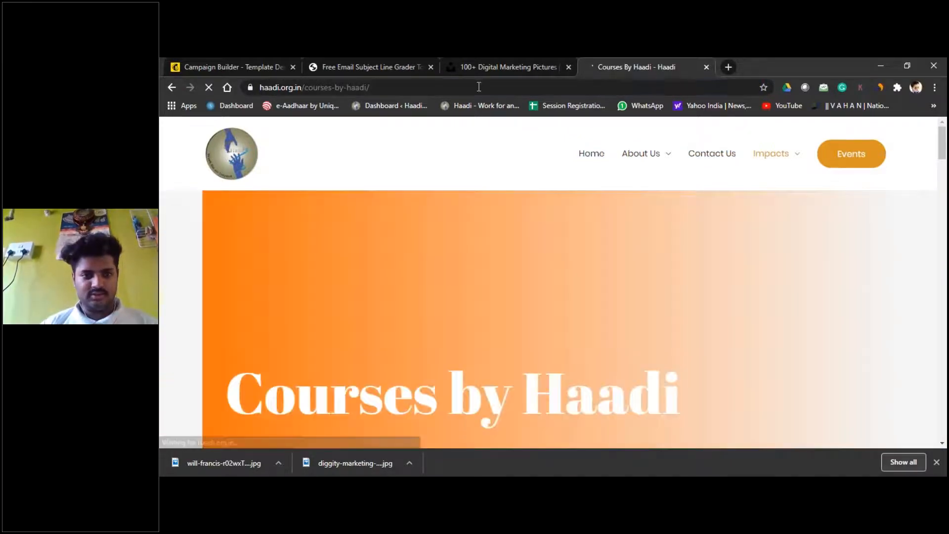
click(479, 87)
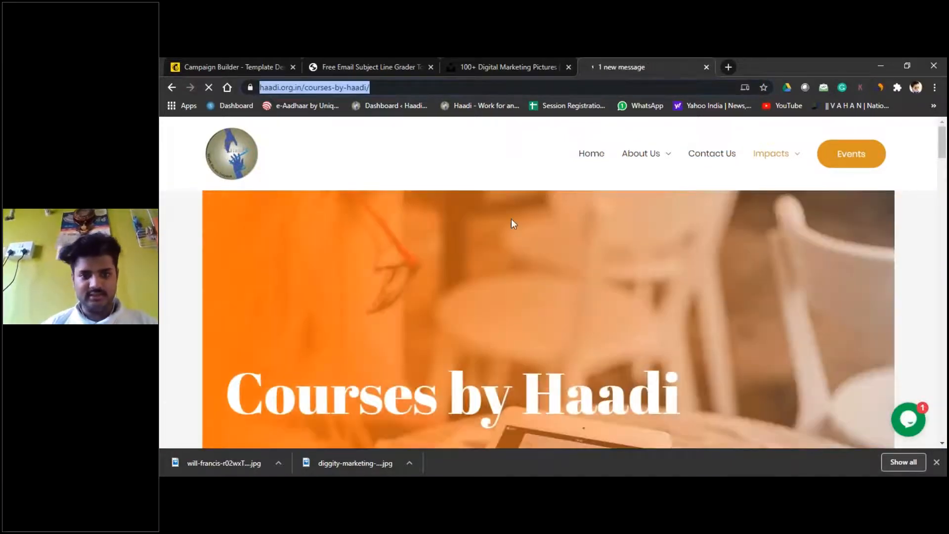
scroll(511, 219, down, 3)
scroll(511, 219, down, 10)
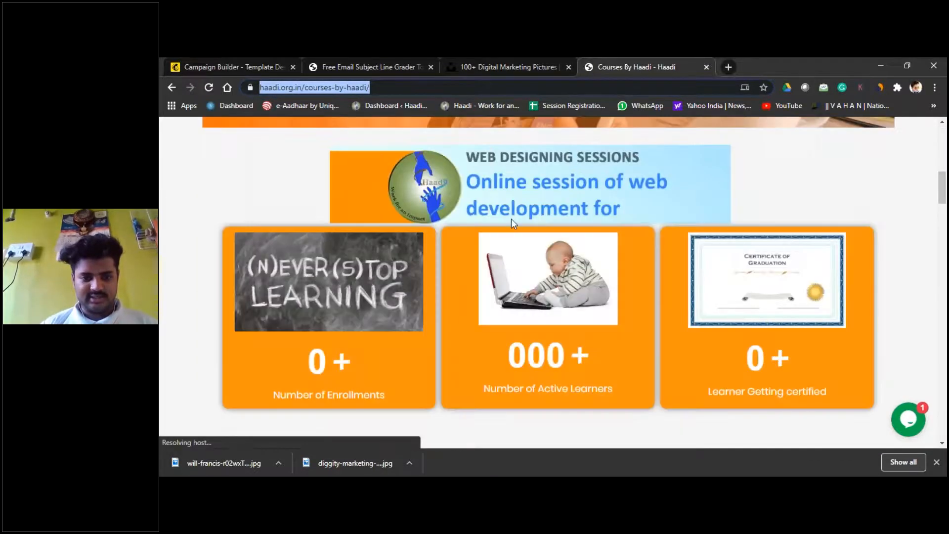
scroll(511, 220, down, 3)
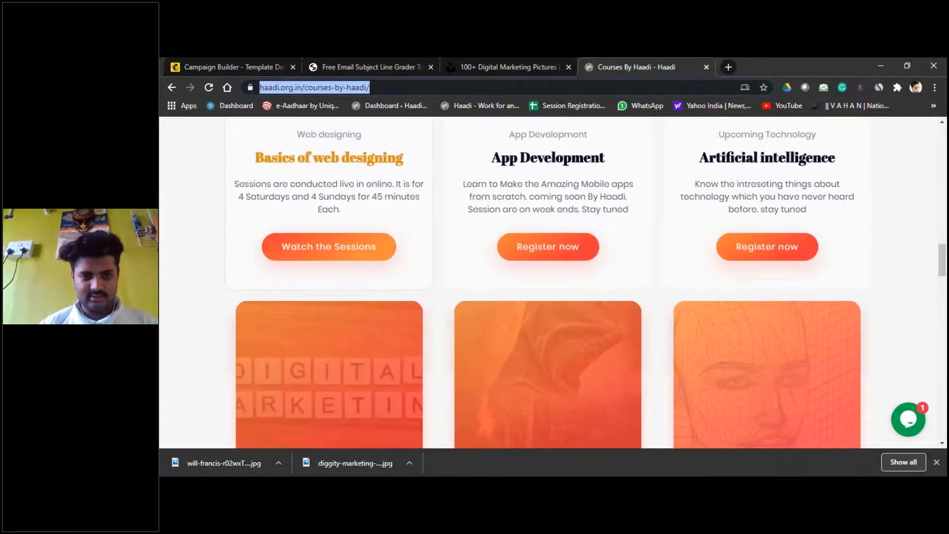
scroll(525, 223, down, 3)
scroll(525, 222, down, 3)
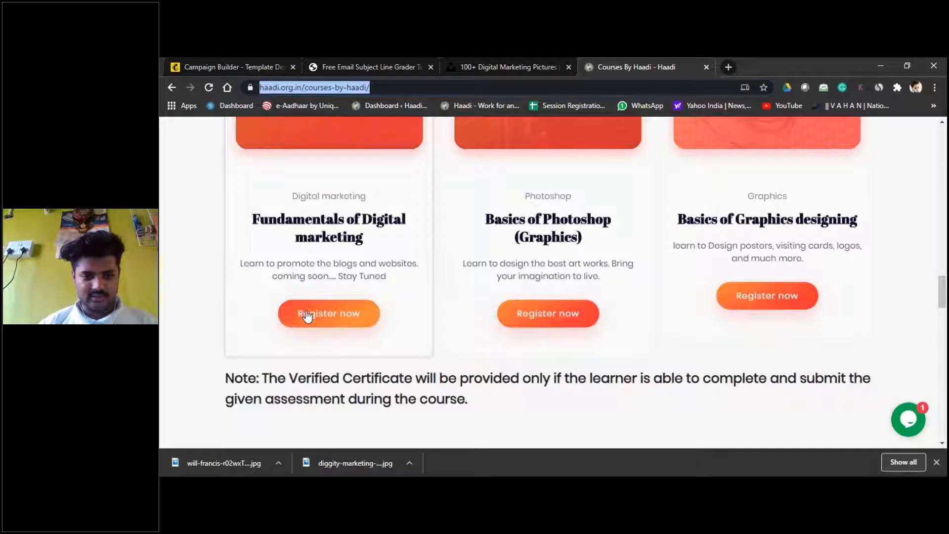
click(304, 313)
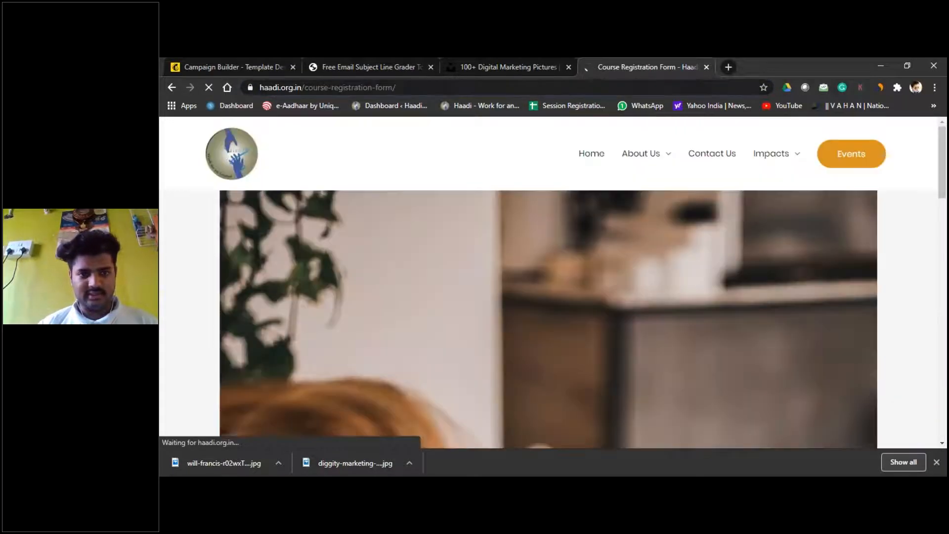
click(457, 88)
key(ctrl+c)
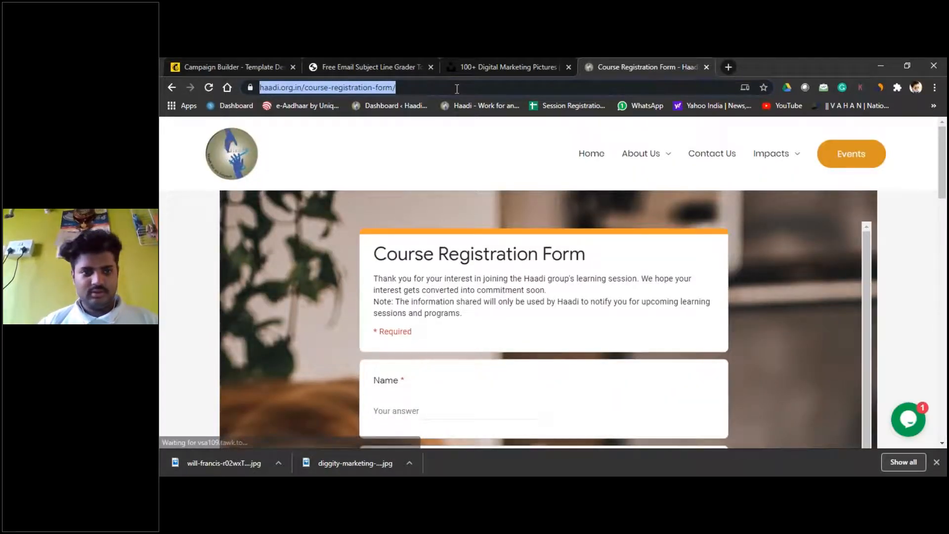
click(201, 60)
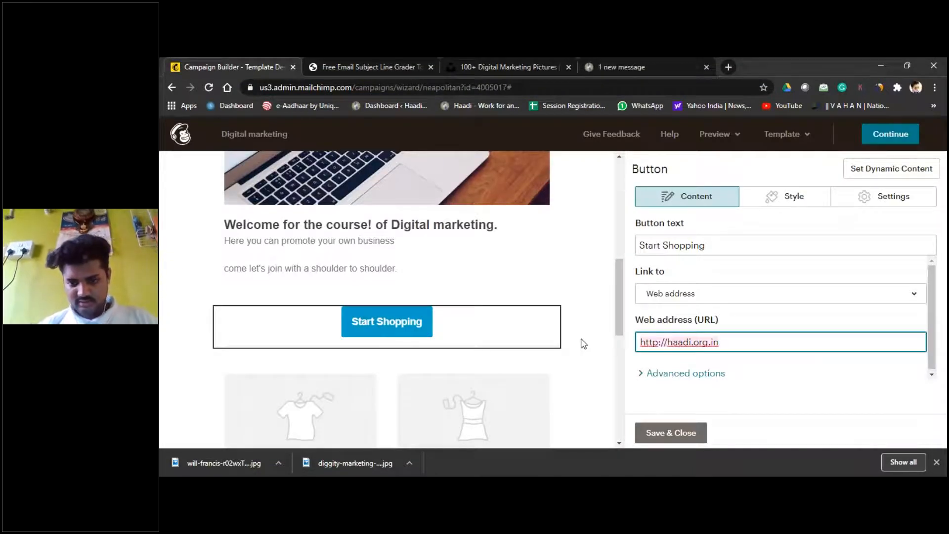
key(ctrl+a)
key(ctrl+v)
click(687, 438)
Step: Delete the related-products block from the email
scroll(542, 294, down, 2)
scroll(544, 294, down, 3)
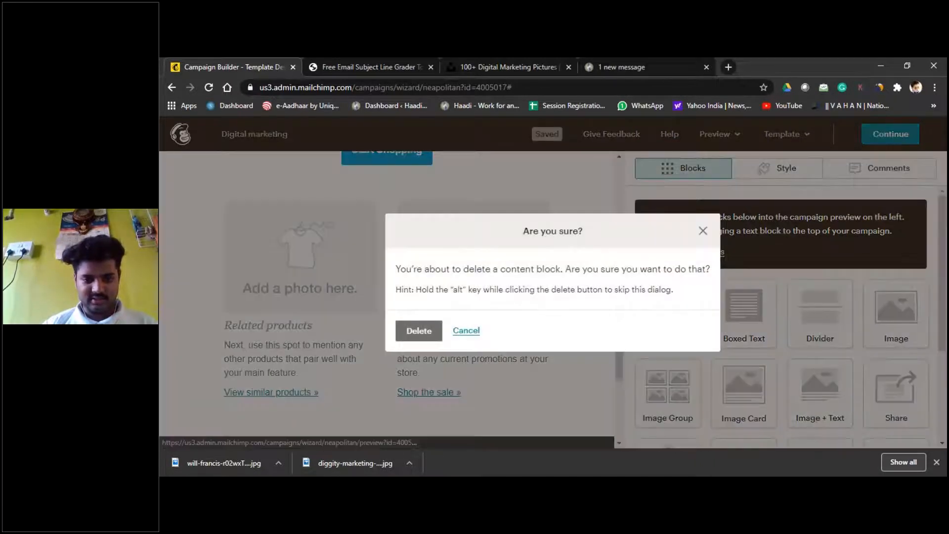
click(418, 330)
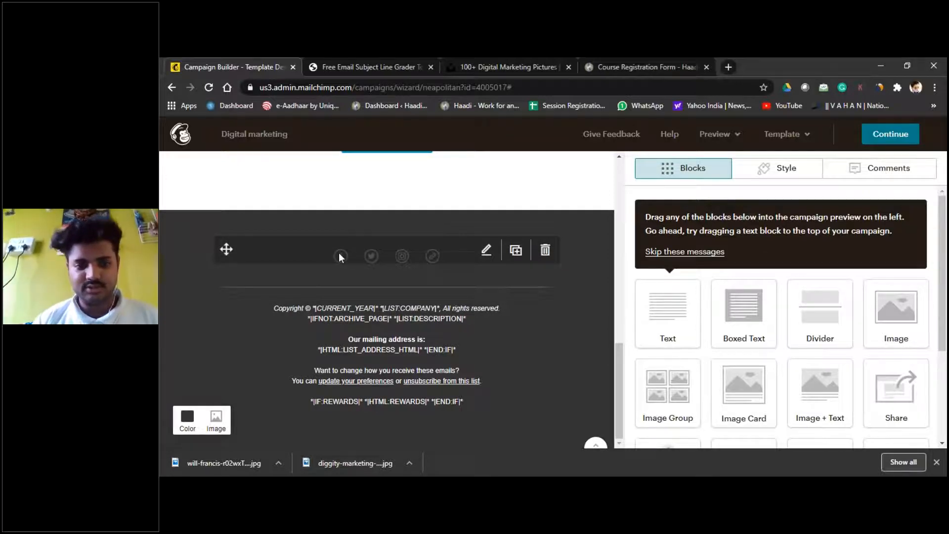
Step: Open the Social Follow block's Facebook, Twitter, Instagram and Website links for editing
click(486, 252)
scroll(790, 314, down, 5)
scroll(696, 300, up, 5)
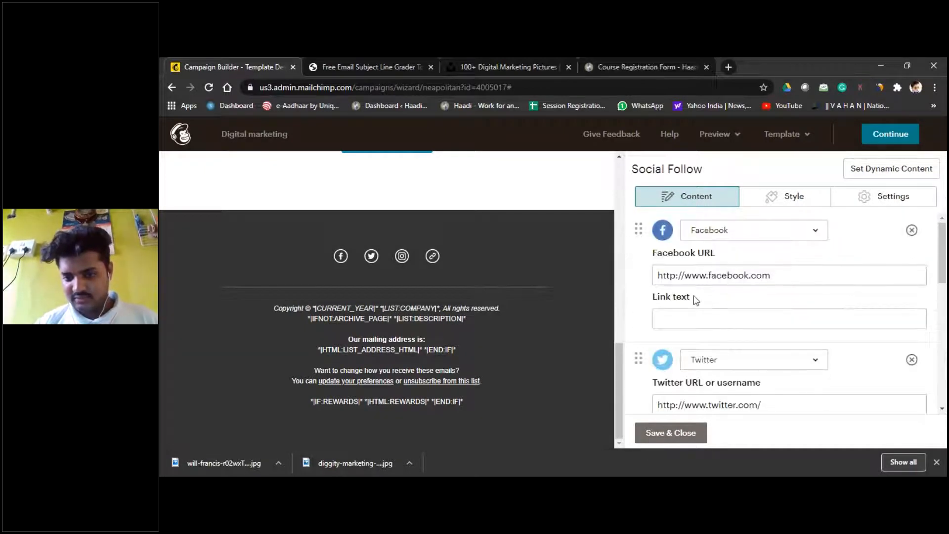
scroll(694, 319, down, 5)
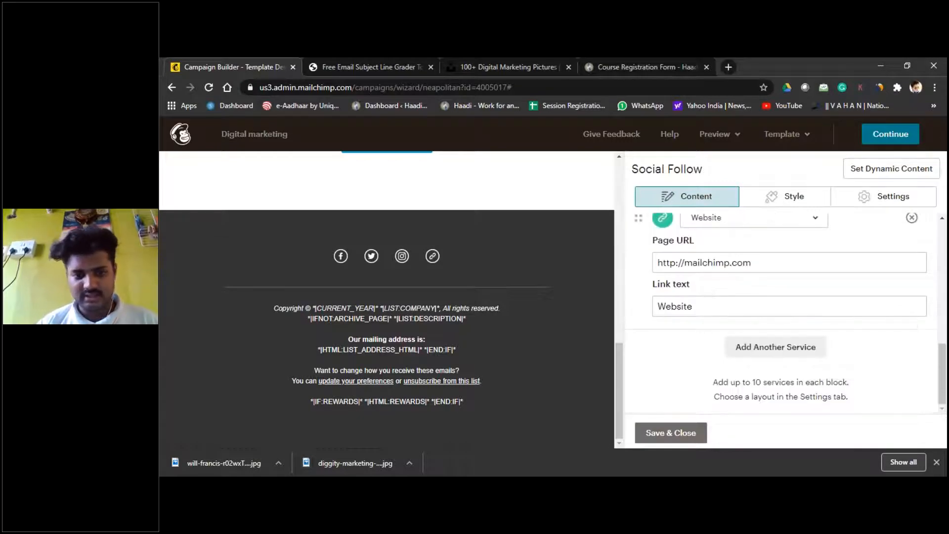
scroll(522, 257, up, 5)
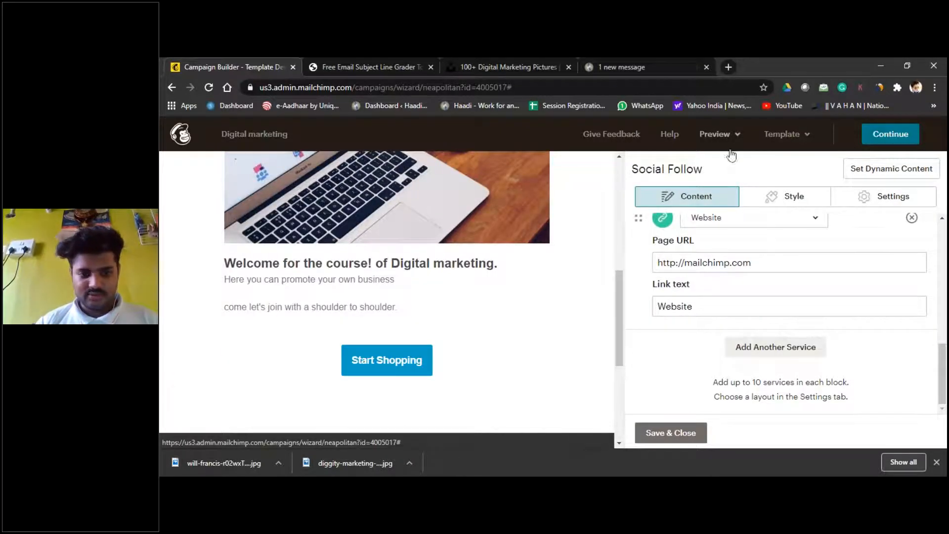
scroll(556, 296, up, 5)
scroll(417, 237, up, 1)
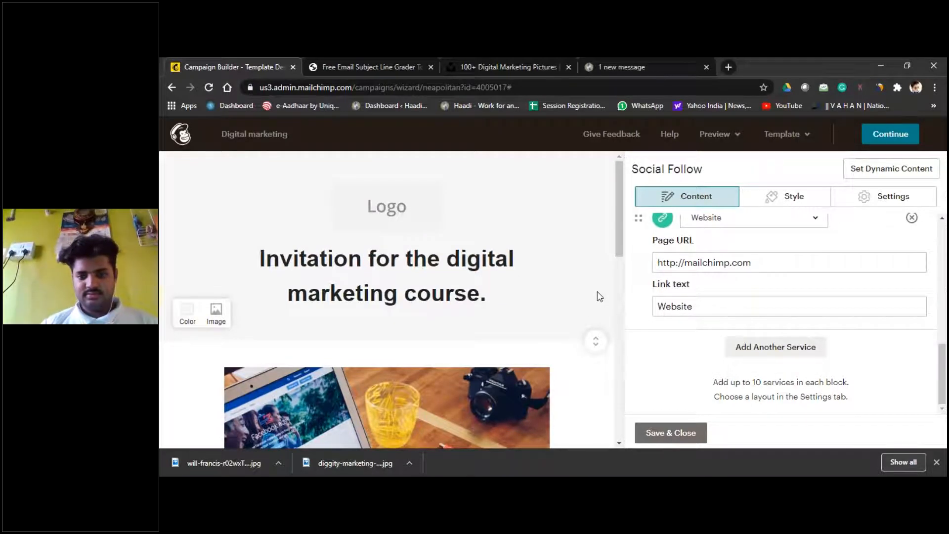
Step: Continue to the campaign checklist and view its 3 recipients
click(892, 140)
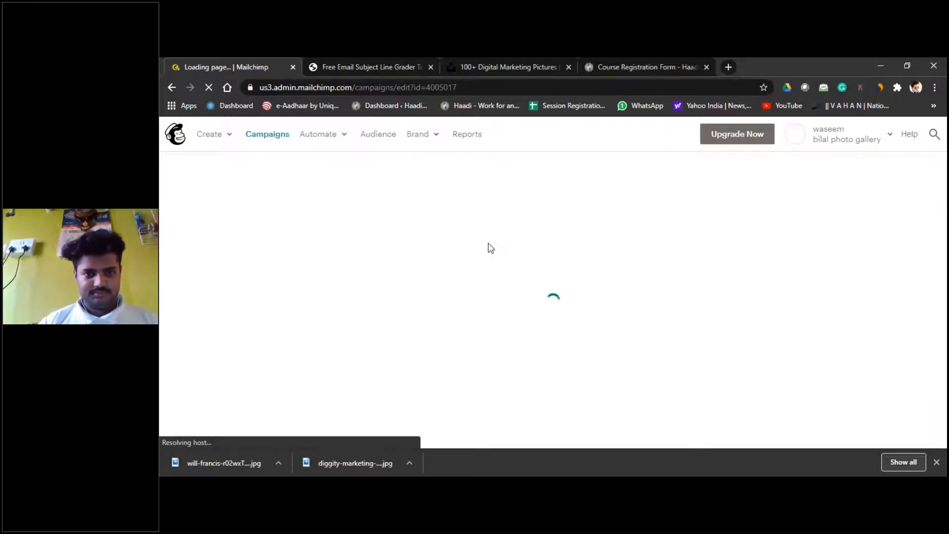
scroll(526, 280, down, 2)
click(510, 246)
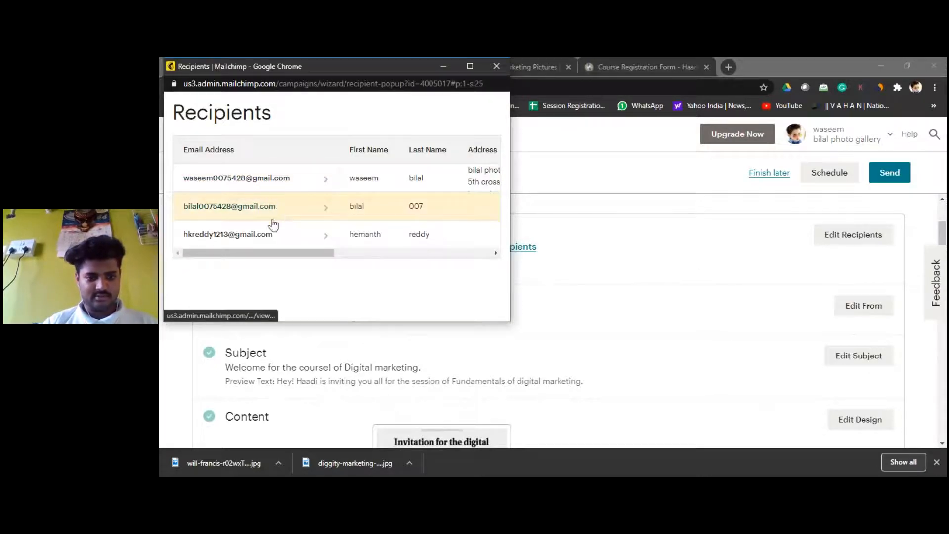
click(496, 66)
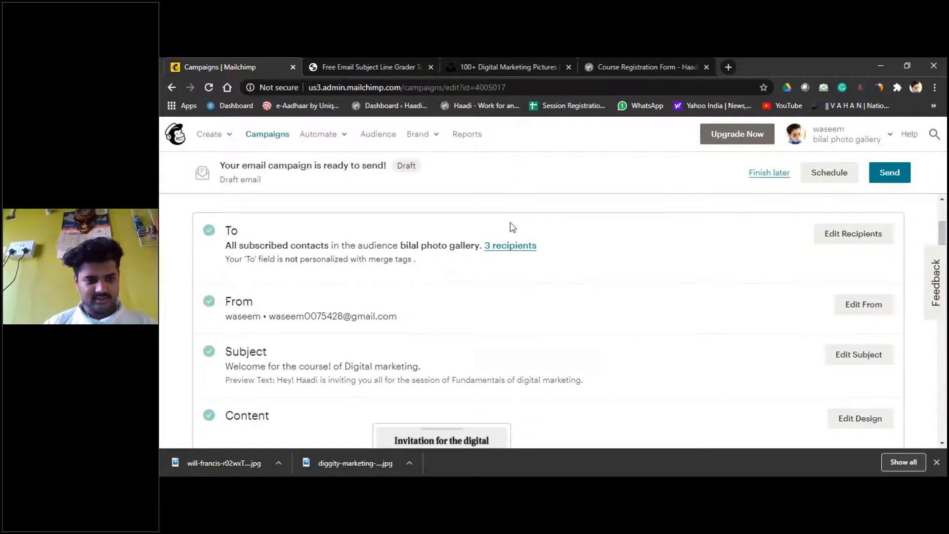
Step: Review the rest of the checklist and begin sending the Digital marketing campaign
scroll(509, 228, down, 3)
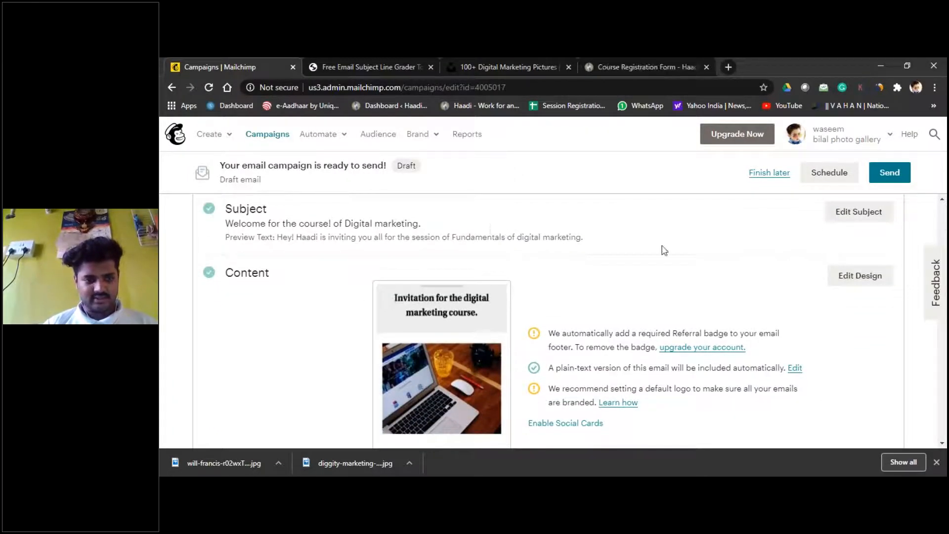
scroll(632, 292, down, 2)
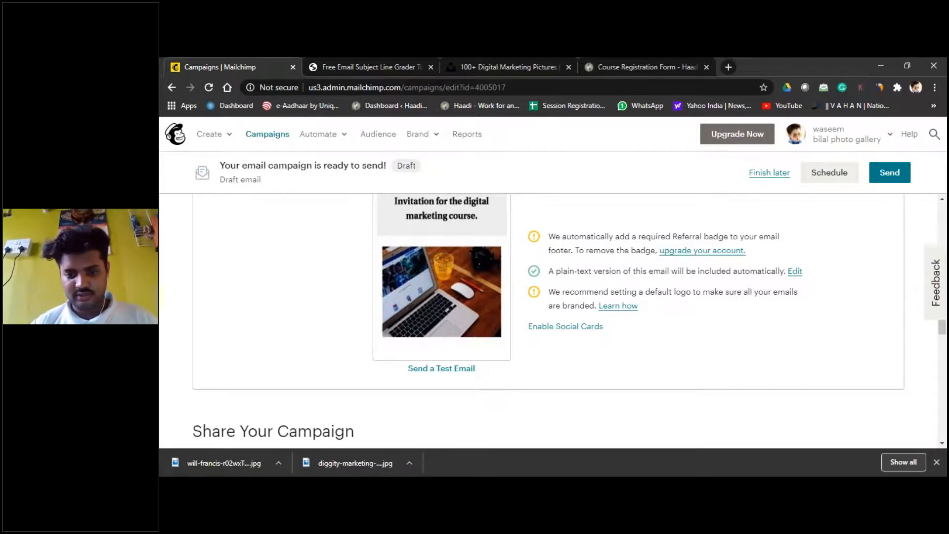
scroll(568, 322, down, 8)
scroll(706, 236, up, 10)
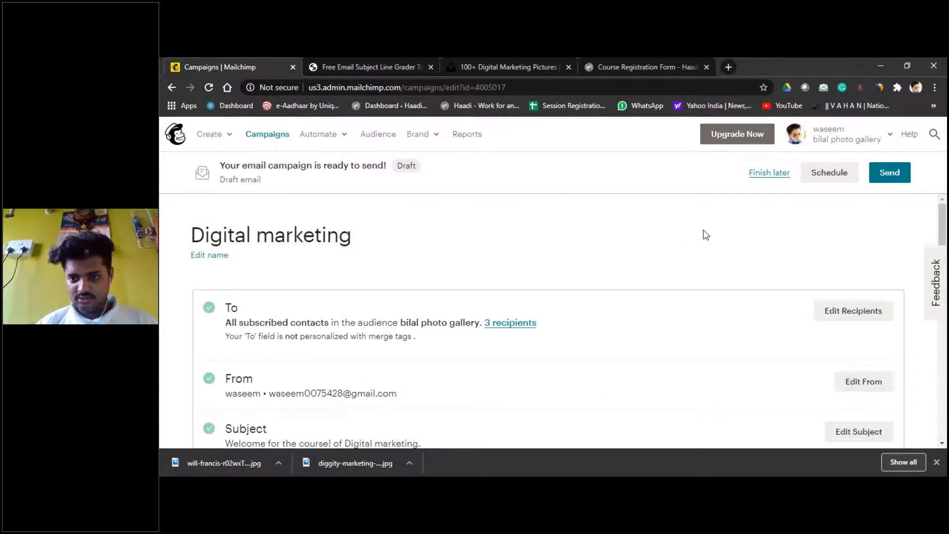
scroll(706, 235, down, 10)
scroll(706, 234, up, 4)
click(897, 182)
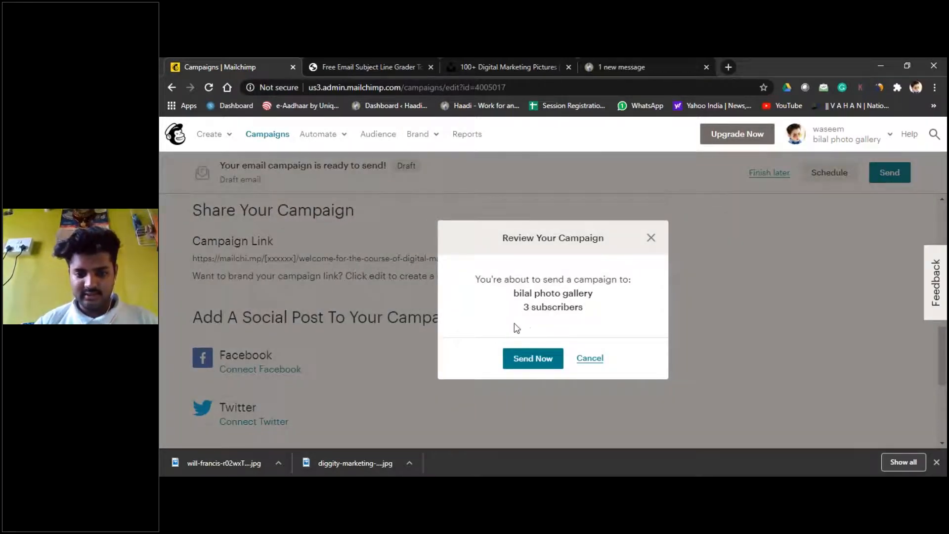
Step: Send the Digital marketing campaign now to its 3 subscribers and bring up Gmail in another tab
click(523, 361)
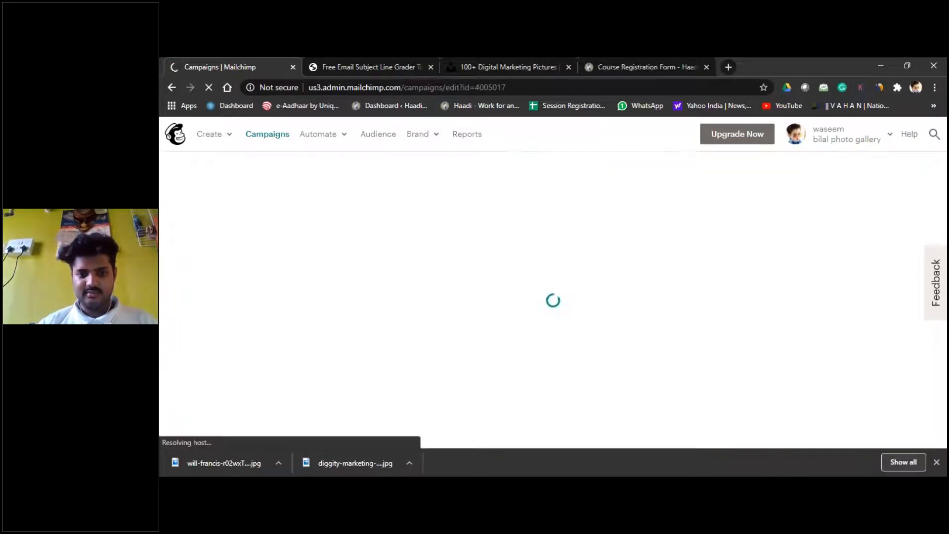
click(731, 67)
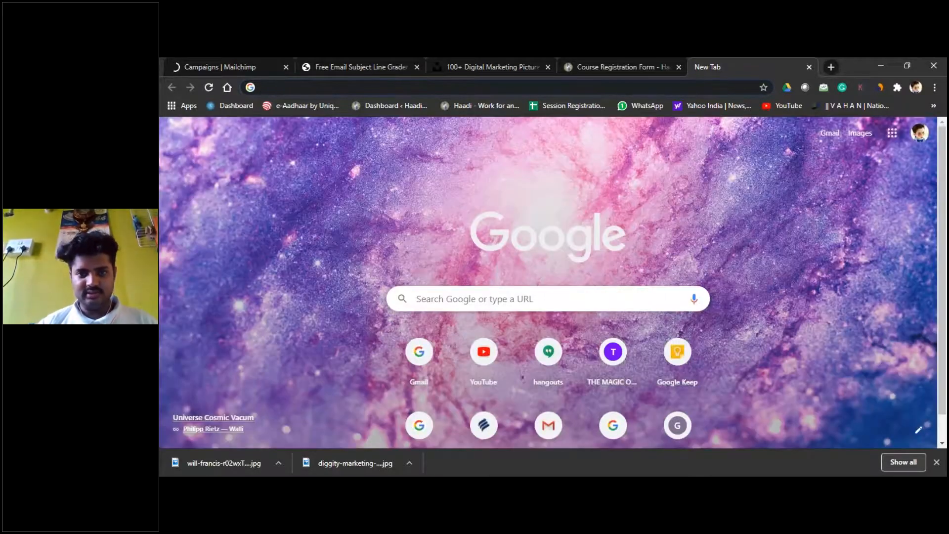
click(595, 63)
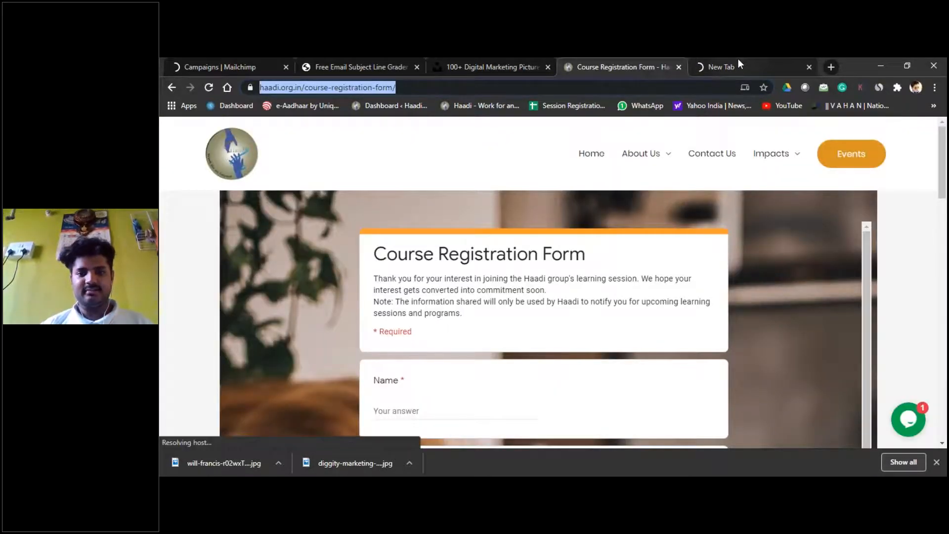
click(737, 58)
click(198, 59)
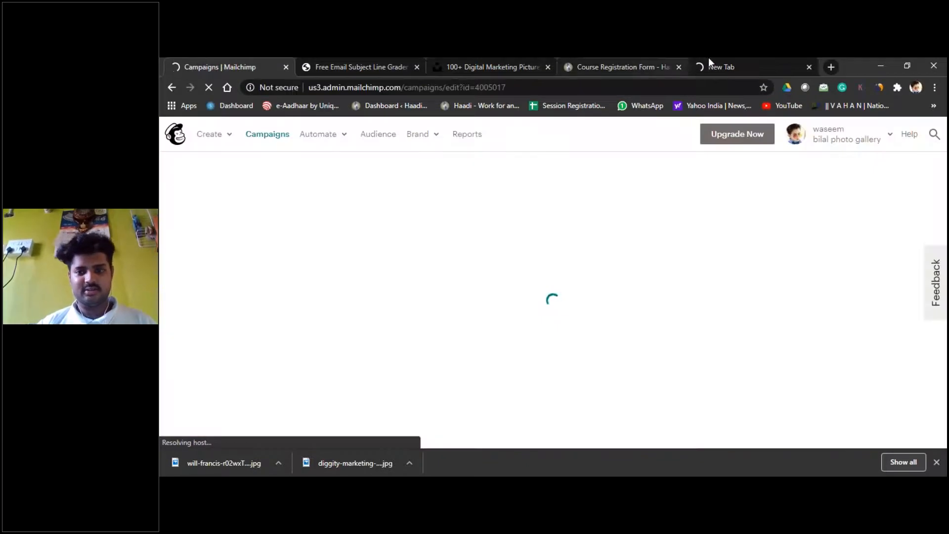
click(727, 63)
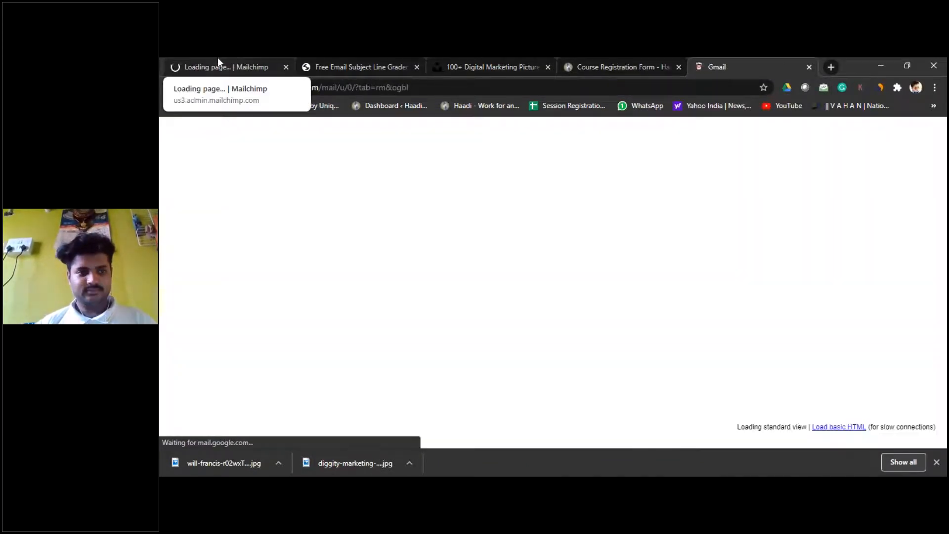
click(218, 58)
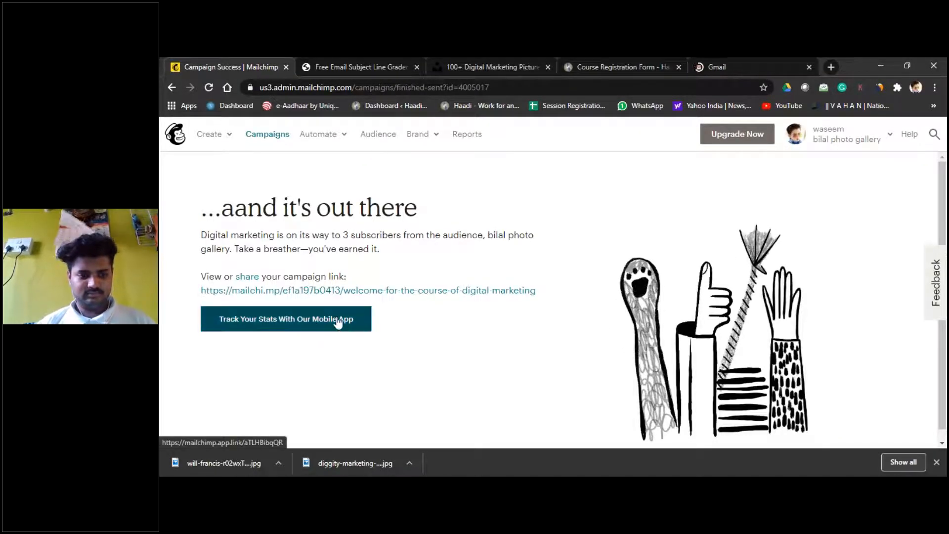
click(737, 58)
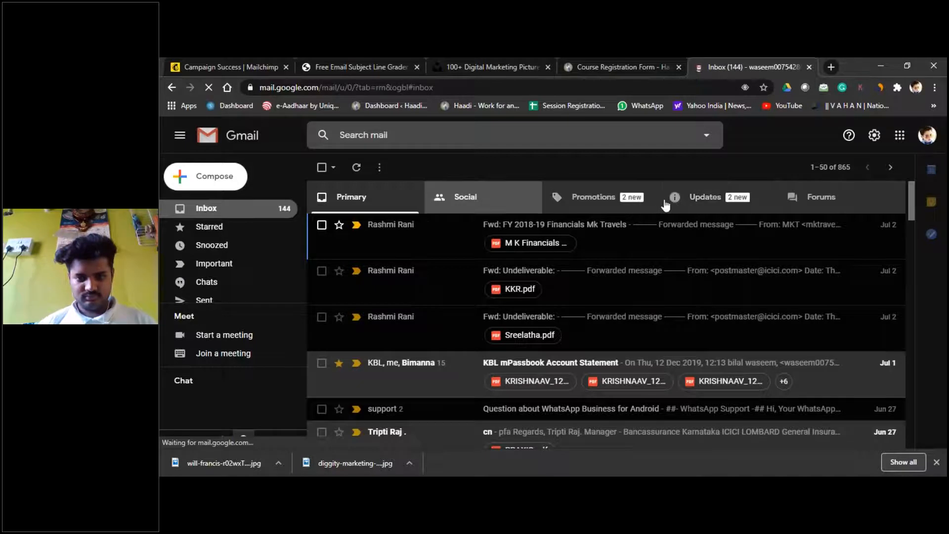
Step: Look through Gmail's Updates, open the Digital marketing Confirmation email, and expand the label list
click(706, 200)
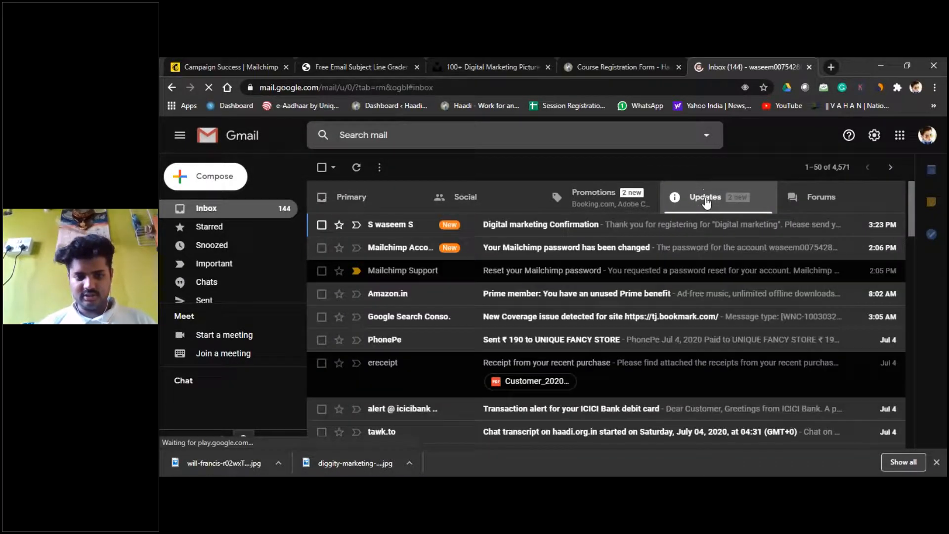
click(410, 225)
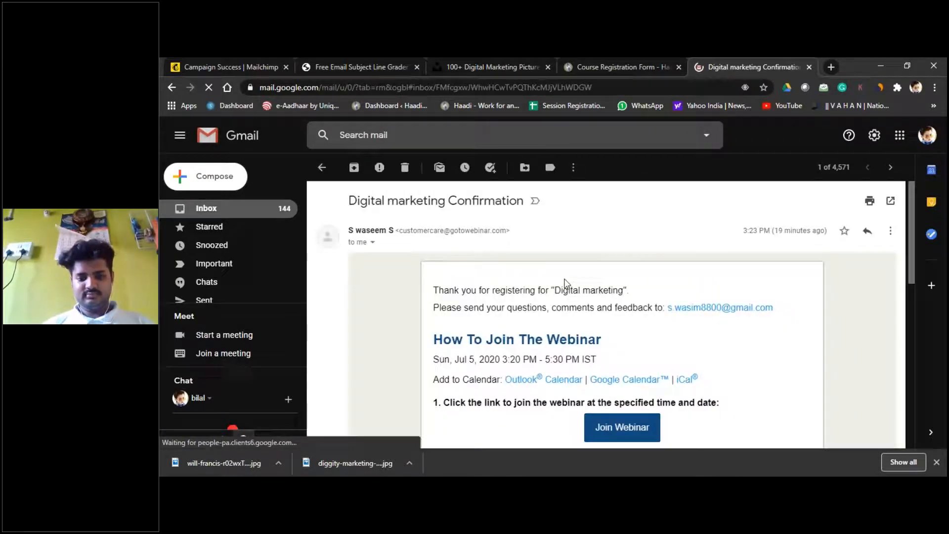
scroll(589, 292, down, 8)
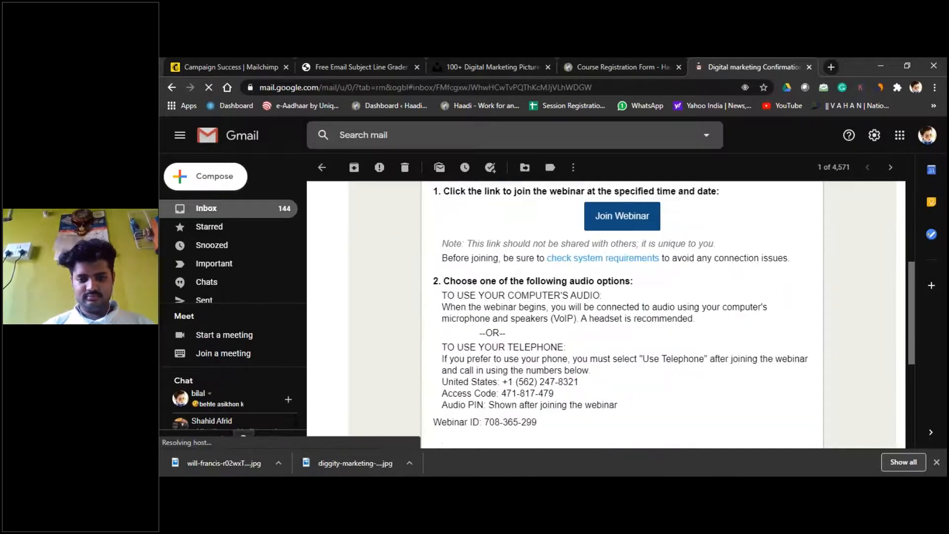
scroll(589, 292, up, 8)
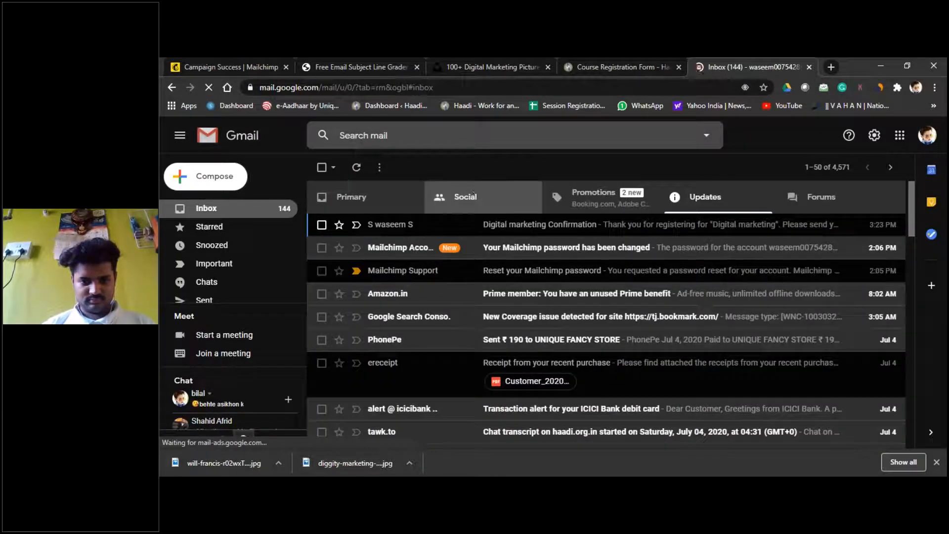
scroll(217, 247, down, 4)
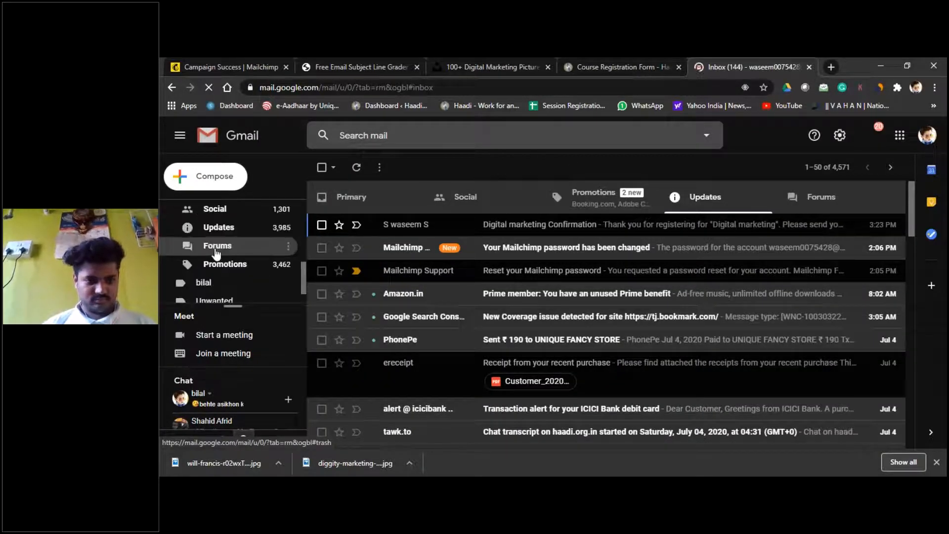
scroll(216, 253, down, 2)
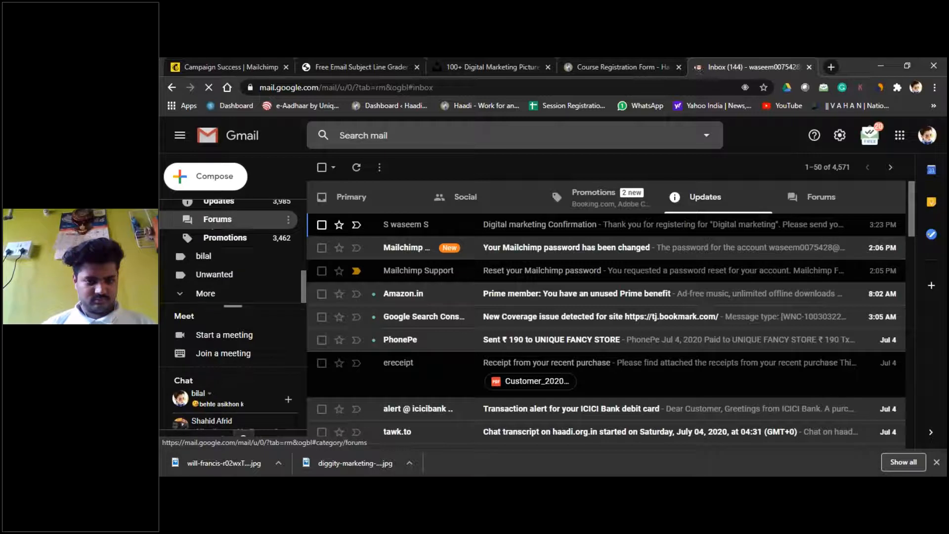
click(209, 294)
scroll(210, 297, down, 1)
scroll(210, 299, down, 1)
scroll(212, 302, up, 8)
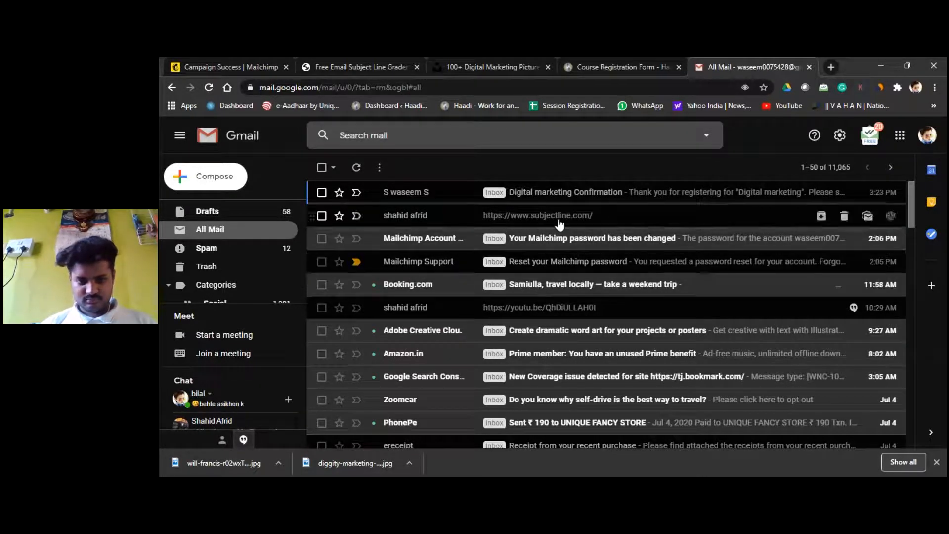
Step: Open the sharing page for the sent campaign in Mailchimp
click(583, 63)
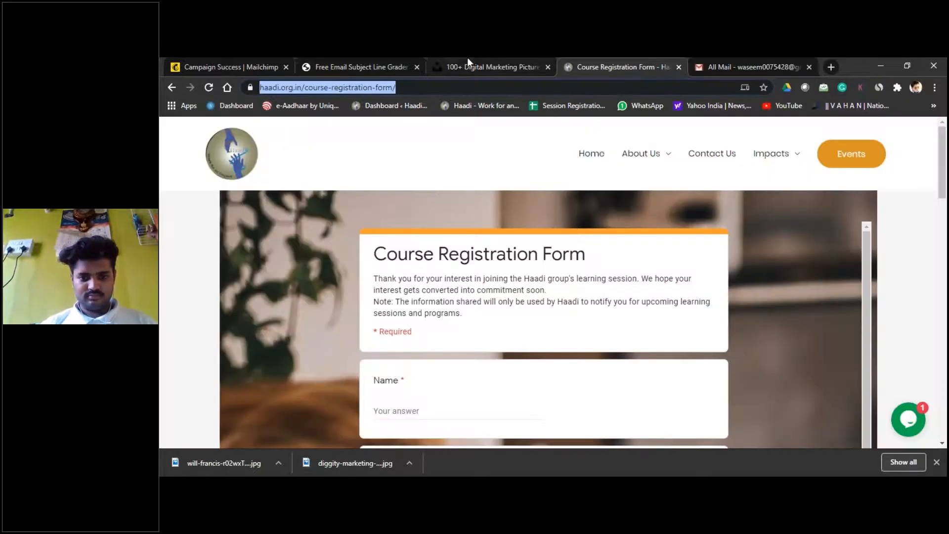
click(229, 60)
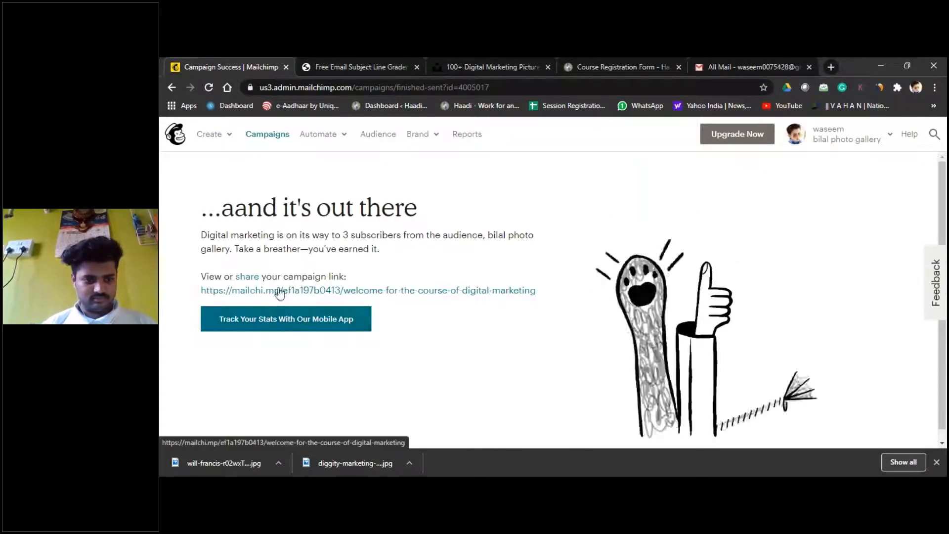
click(251, 280)
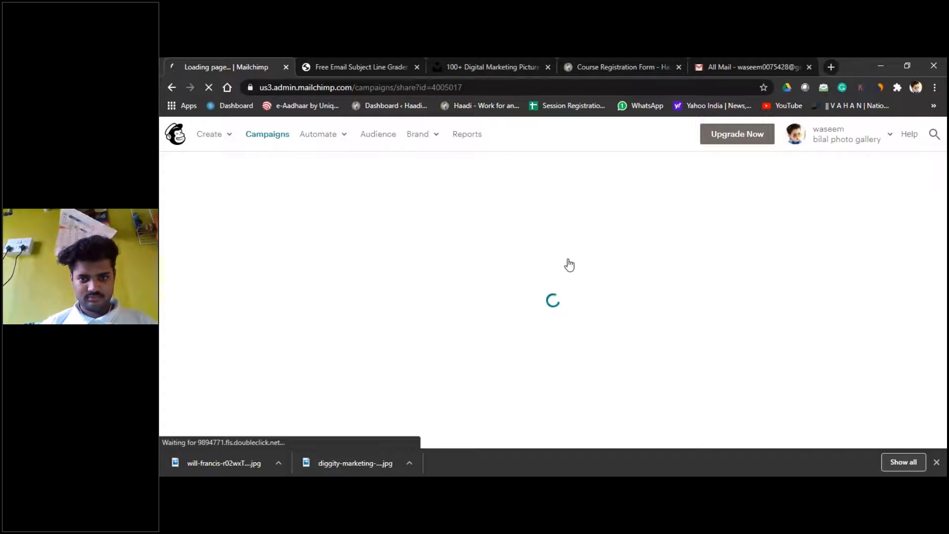
Step: Refresh Gmail's All Mail view and open the Spam folder
click(790, 60)
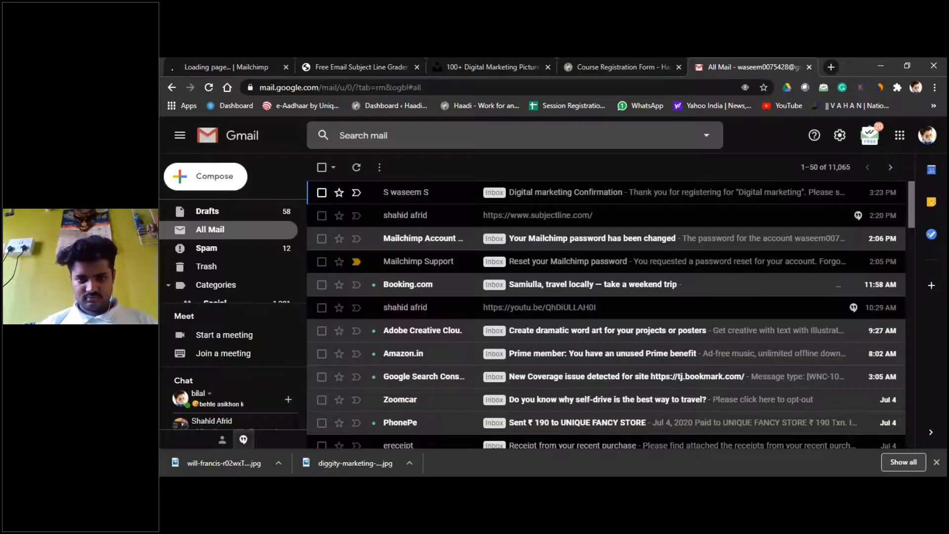
click(356, 167)
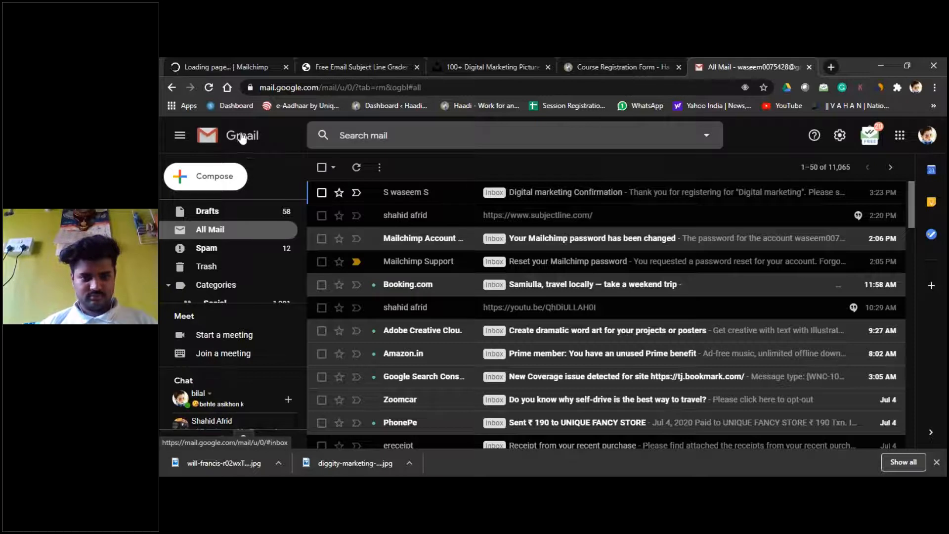
scroll(232, 247, down, 2)
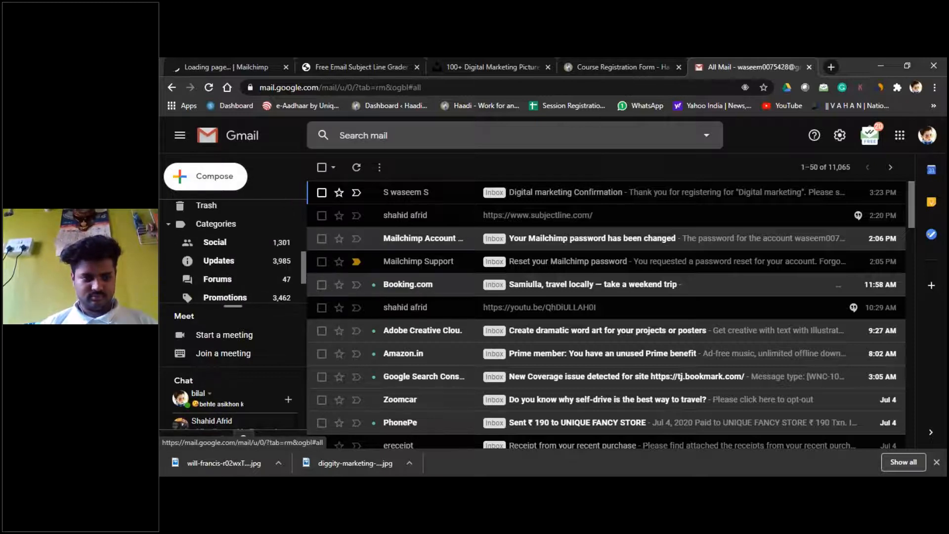
scroll(232, 247, up, 2)
click(207, 237)
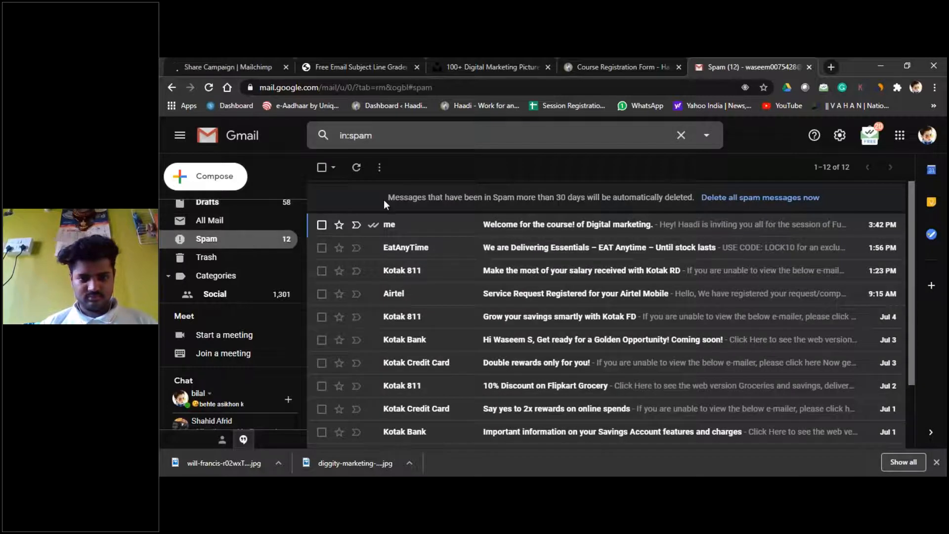
Step: Open the Digital marketing campaign email in Spam and mark it as important
click(385, 226)
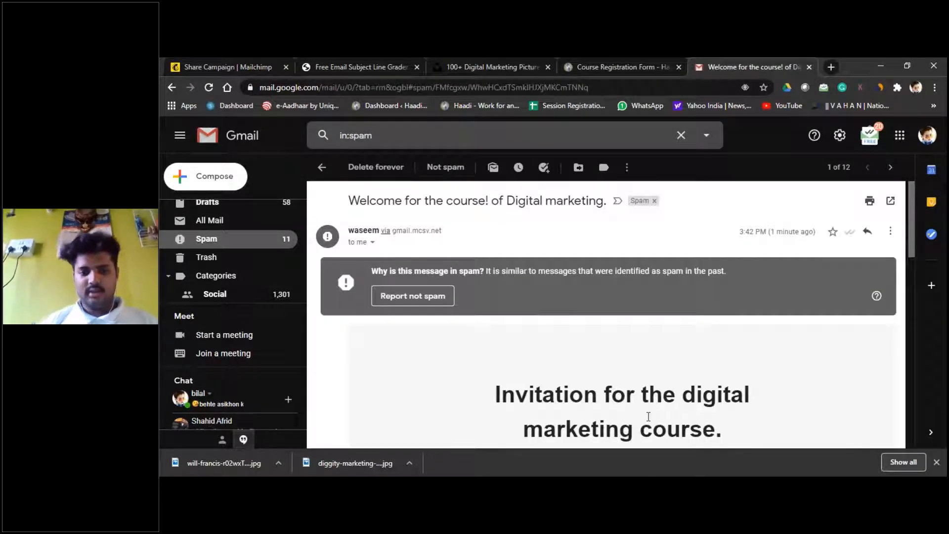
scroll(648, 416, down, 6)
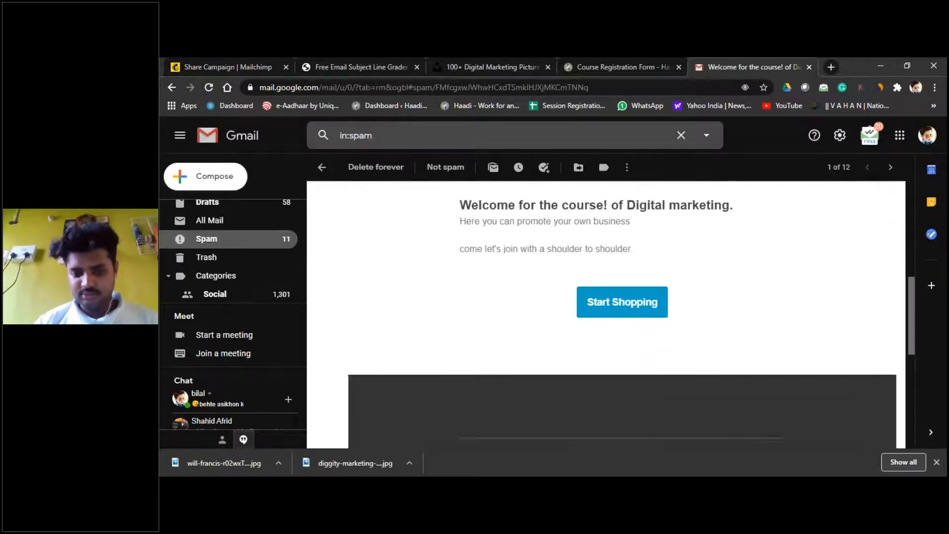
scroll(648, 416, down, 5)
scroll(649, 416, up, 10)
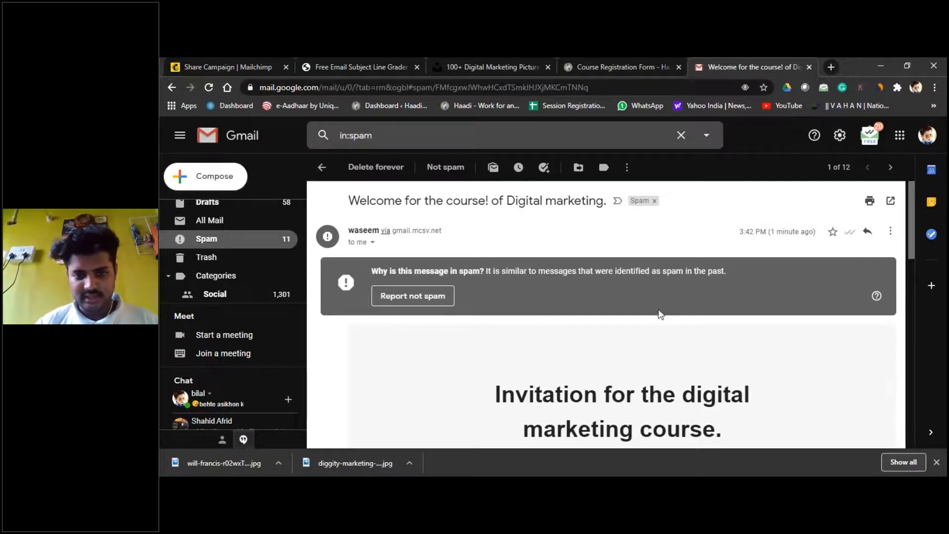
scroll(527, 290, down, 7)
scroll(529, 289, up, 1)
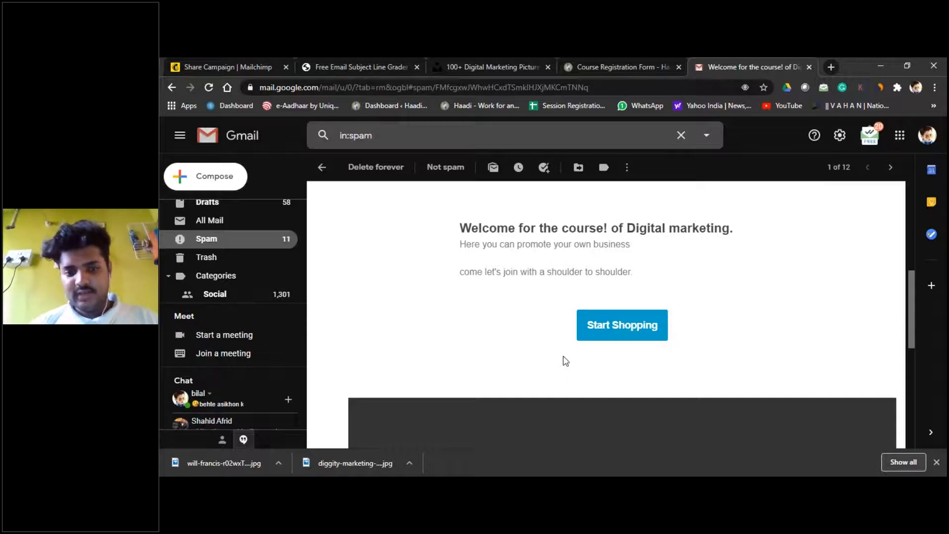
scroll(622, 262, down, 6)
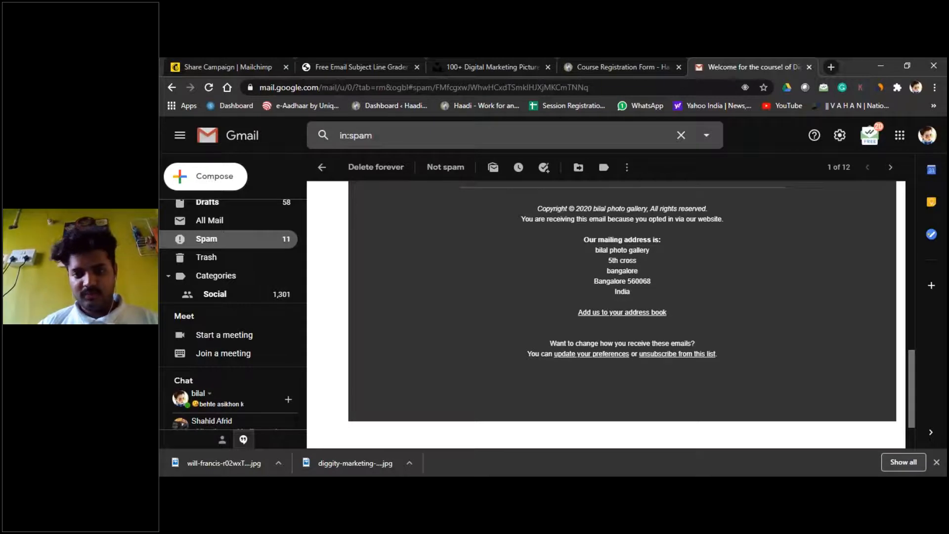
scroll(622, 296, up, 4)
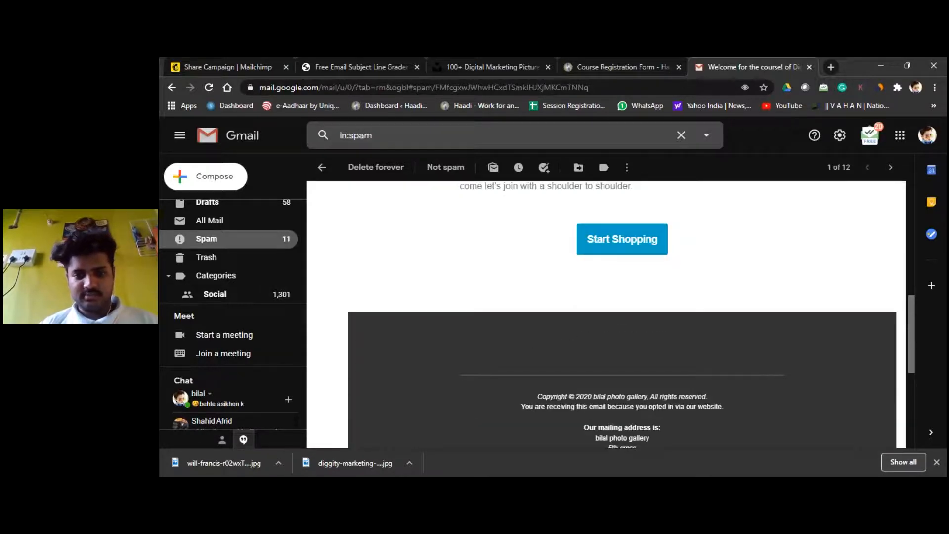
scroll(622, 296, down, 5)
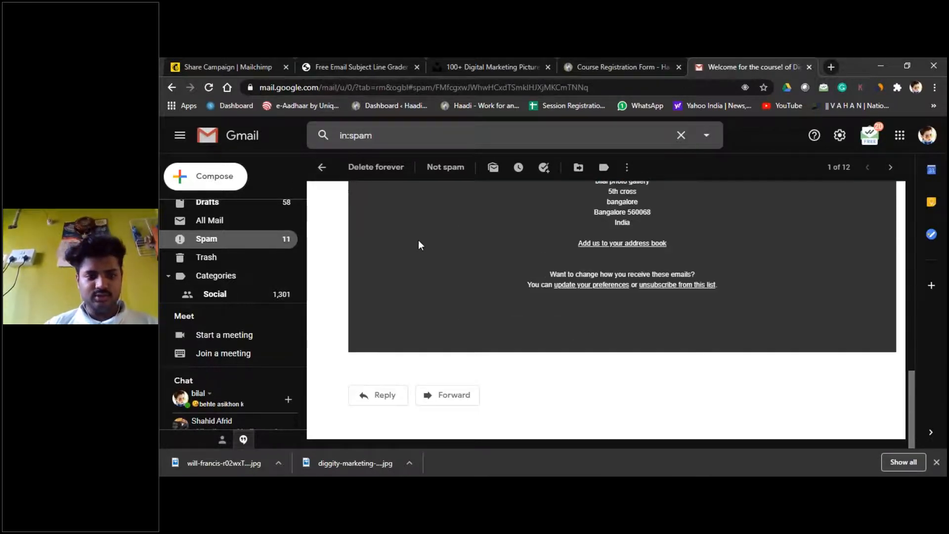
scroll(418, 239, up, 10)
scroll(418, 244, up, 1)
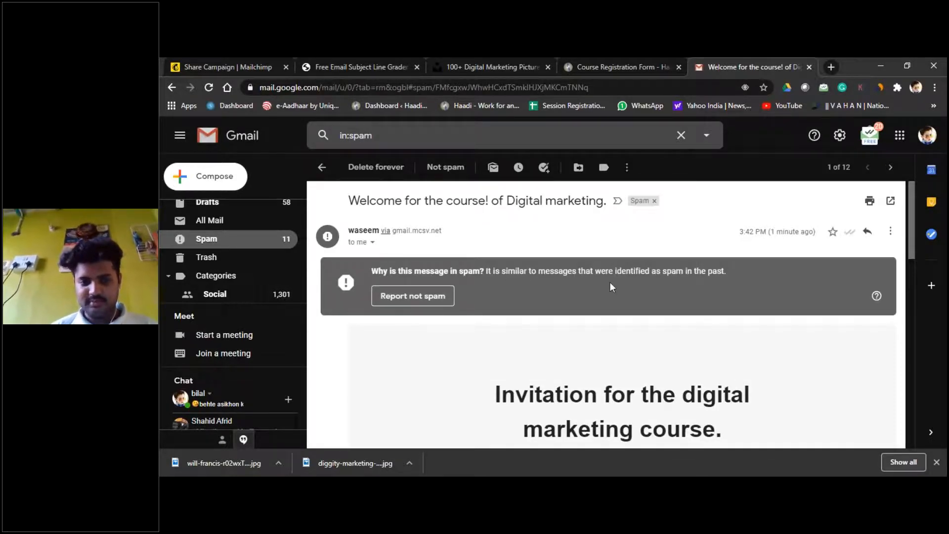
click(617, 201)
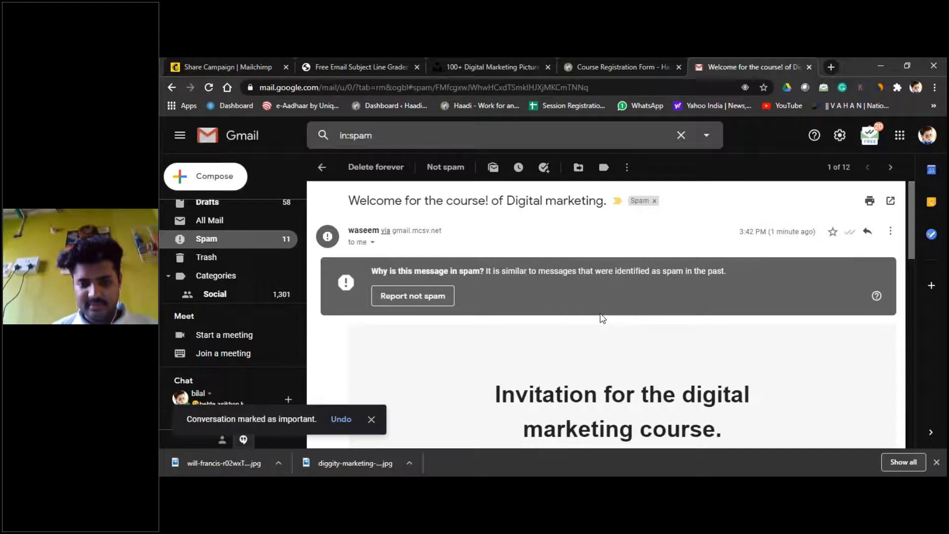
Step: Return to Spam, reopen the campaign email, then go to Mailchimp's Share Your Campaign page
scroll(602, 318, down, 5)
scroll(602, 318, up, 1)
scroll(602, 318, up, 5)
scroll(602, 318, down, 5)
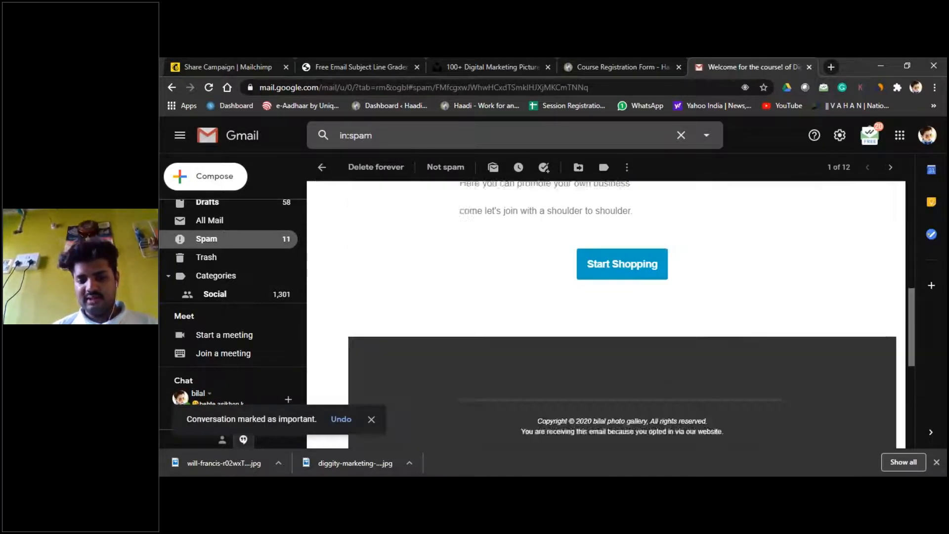
scroll(601, 318, down, 3)
scroll(602, 318, up, 6)
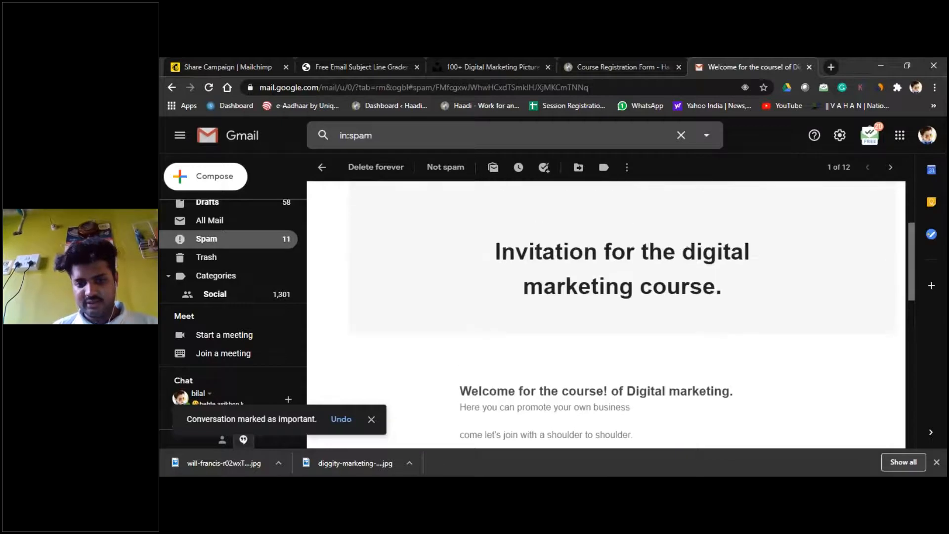
scroll(602, 318, down, 6)
scroll(602, 318, up, 3)
scroll(443, 218, up, 3)
click(322, 167)
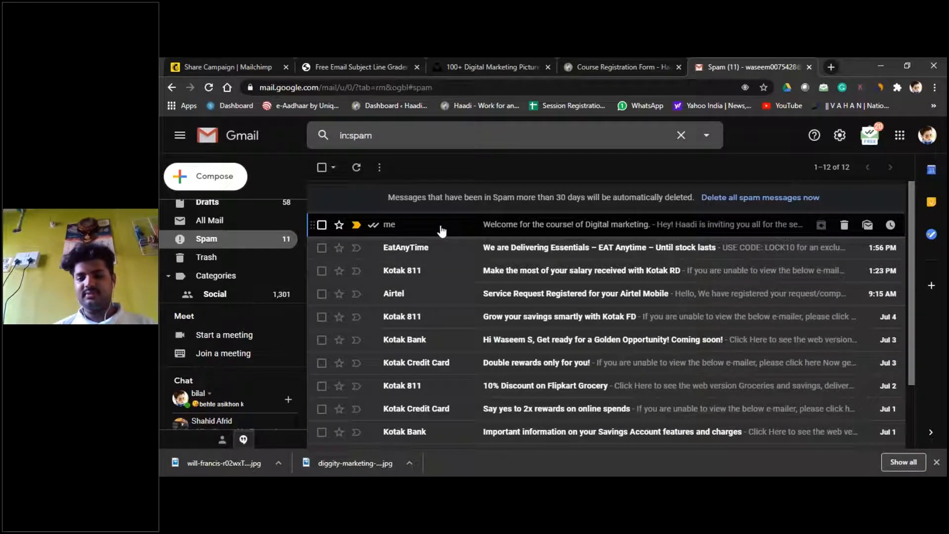
click(442, 230)
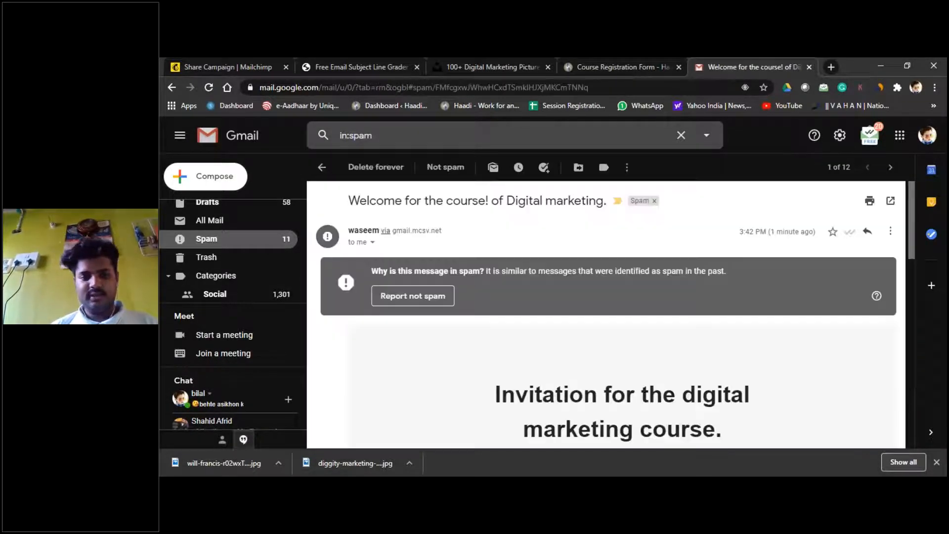
click(194, 59)
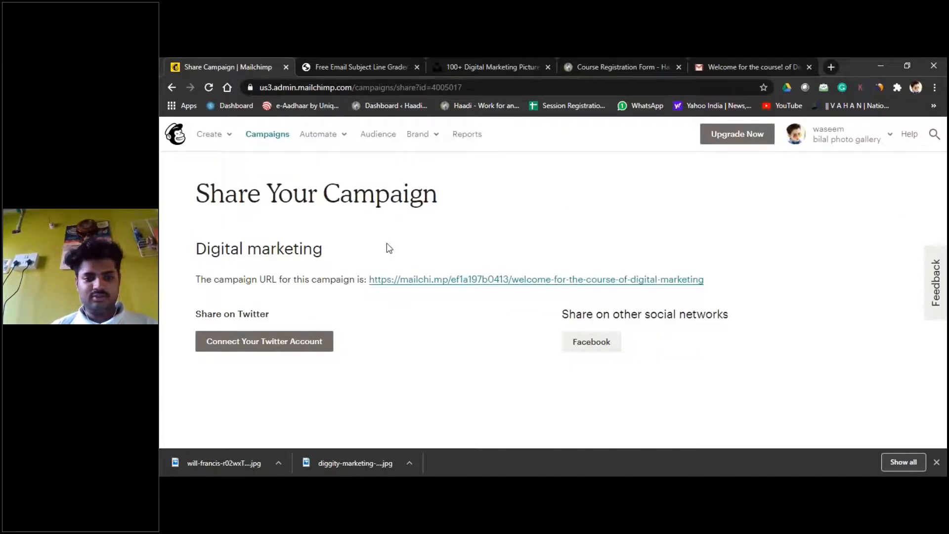
Step: Go from the home dashboard to the bilal photo gallery audience's contact list with 3 subscribers
click(178, 134)
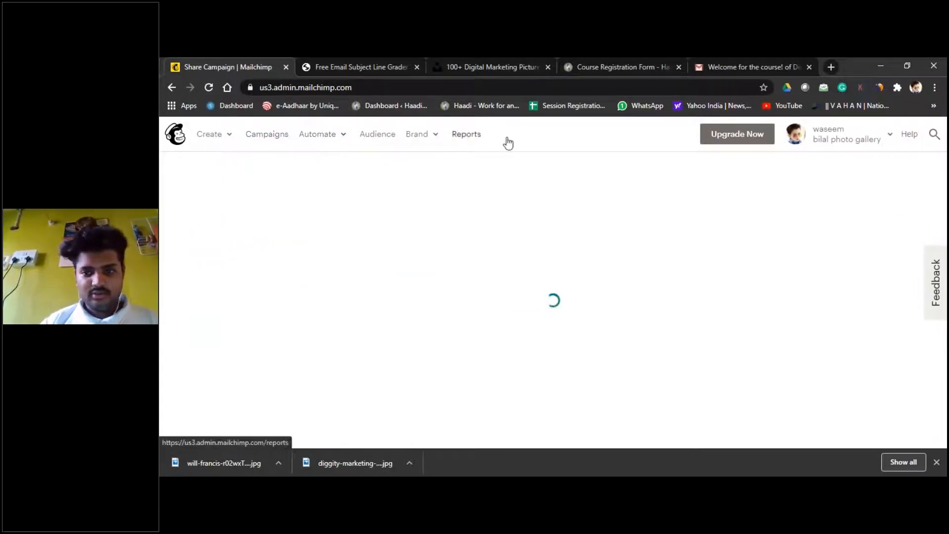
click(378, 134)
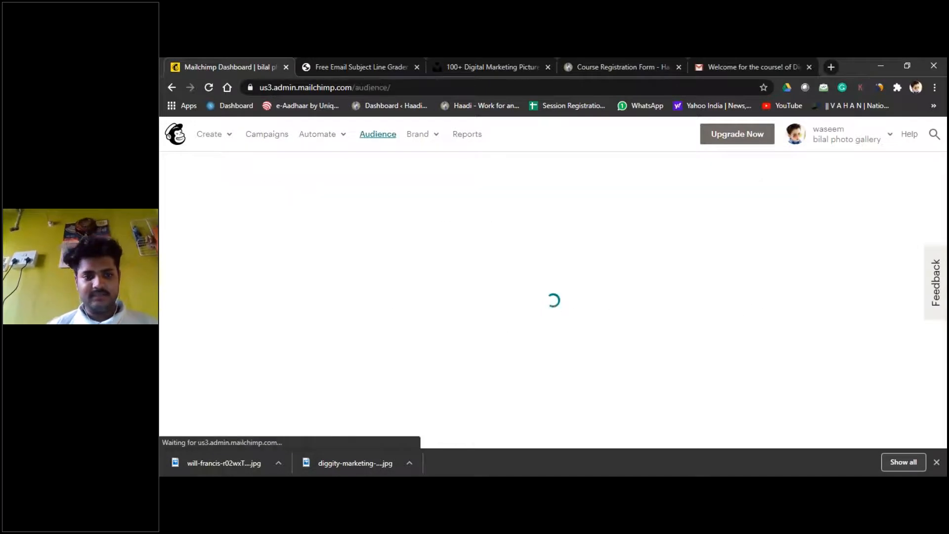
scroll(392, 240, down, 5)
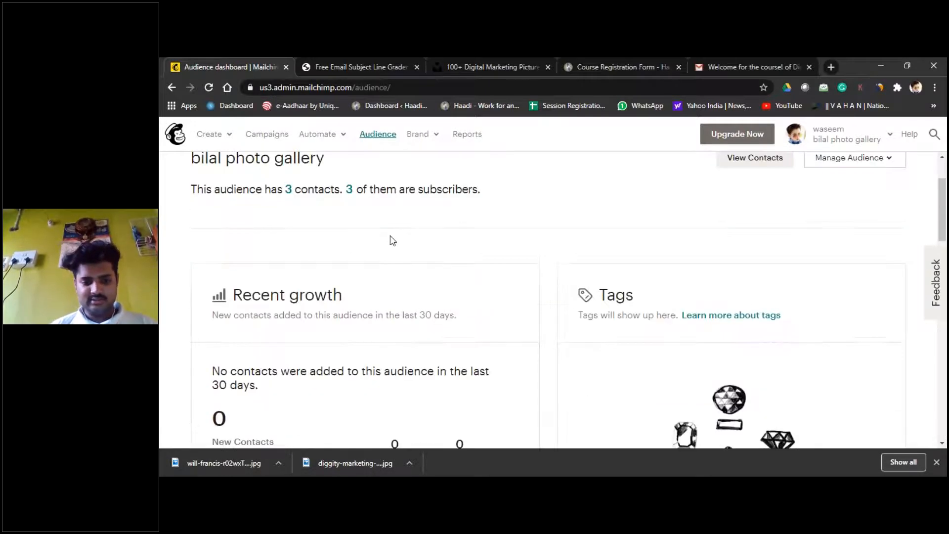
scroll(393, 241, up, 5)
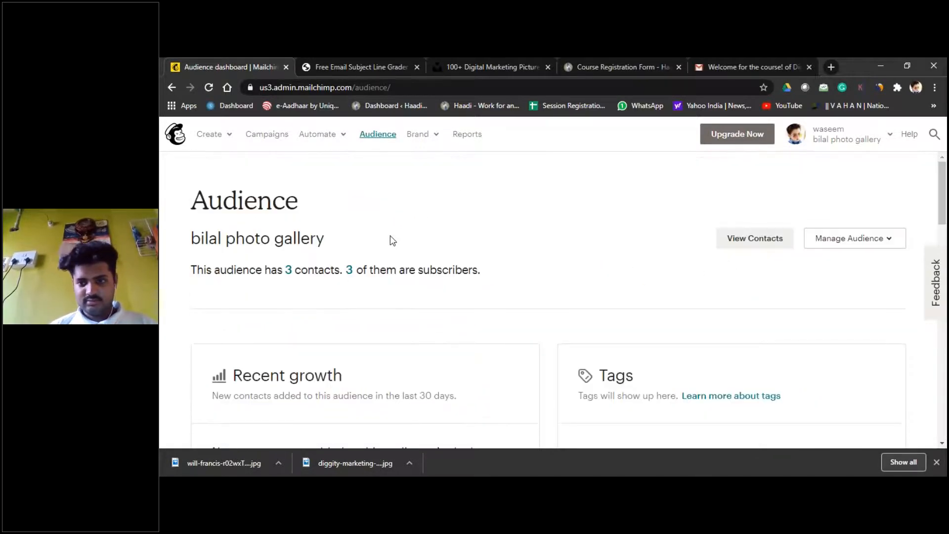
click(778, 239)
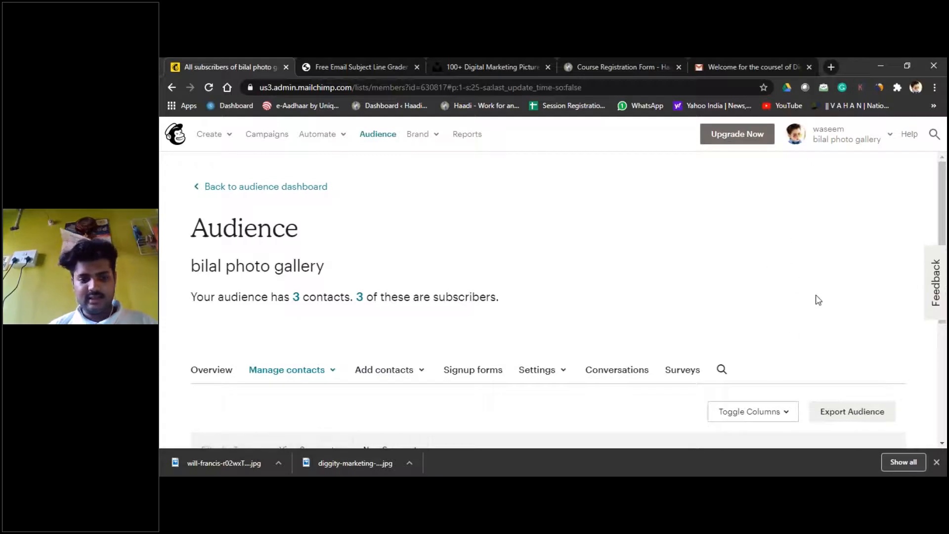
Step: Choose Add a subscriber from the Add contacts menu
scroll(818, 300, down, 4)
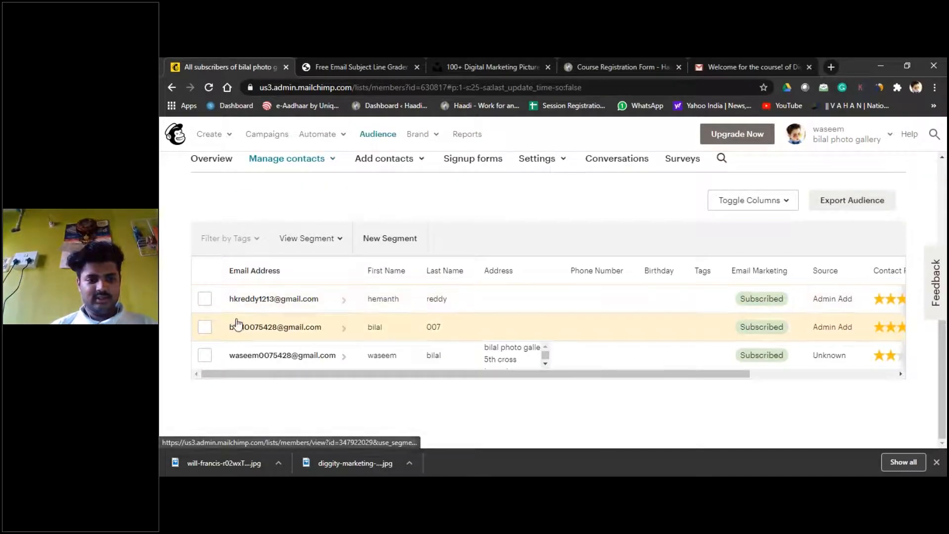
scroll(252, 243, up, 2)
click(399, 267)
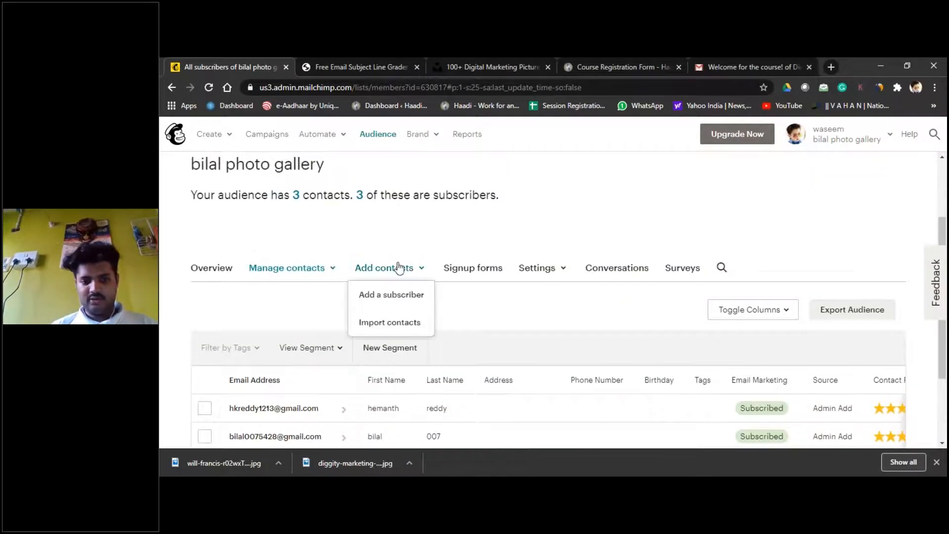
click(394, 294)
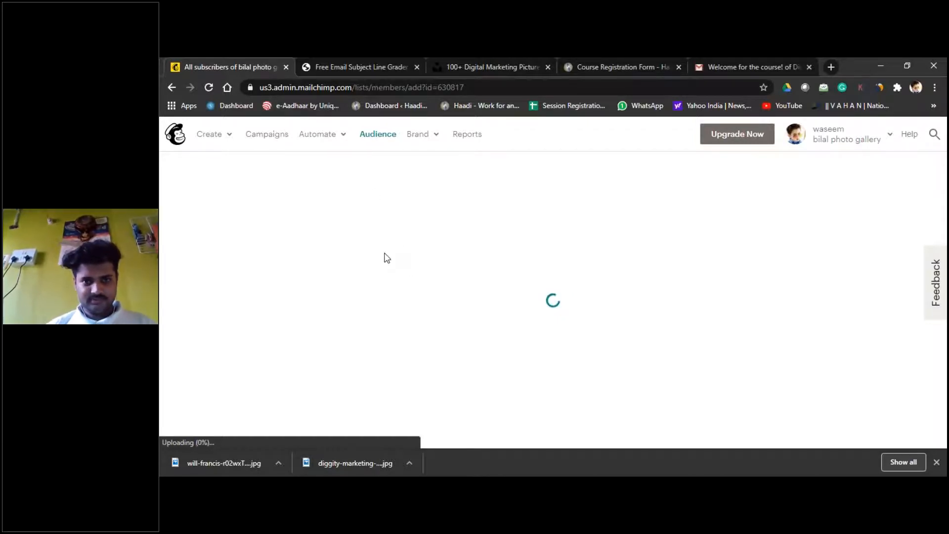
Step: Tick email permission and update-if-existing on the subscriber form, then submit it
scroll(387, 258, down, 4)
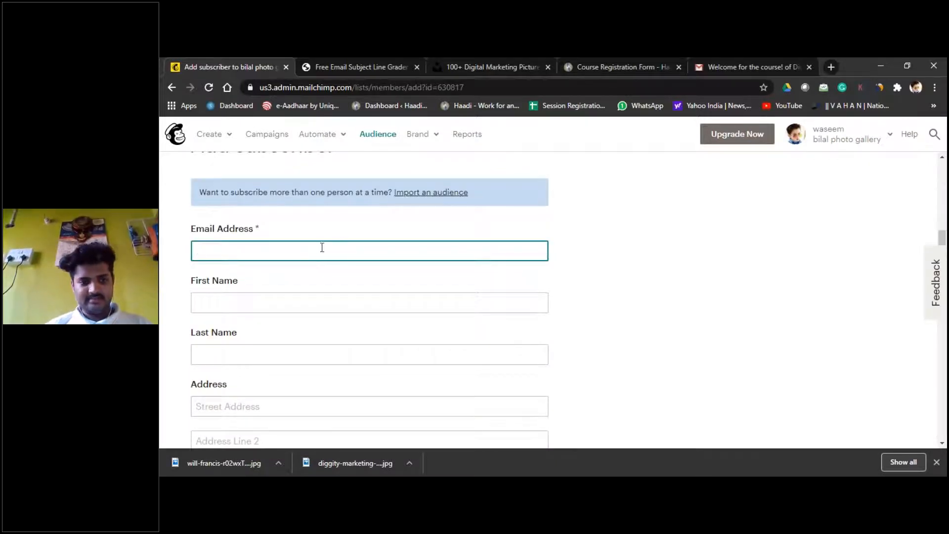
scroll(296, 303, down, 4)
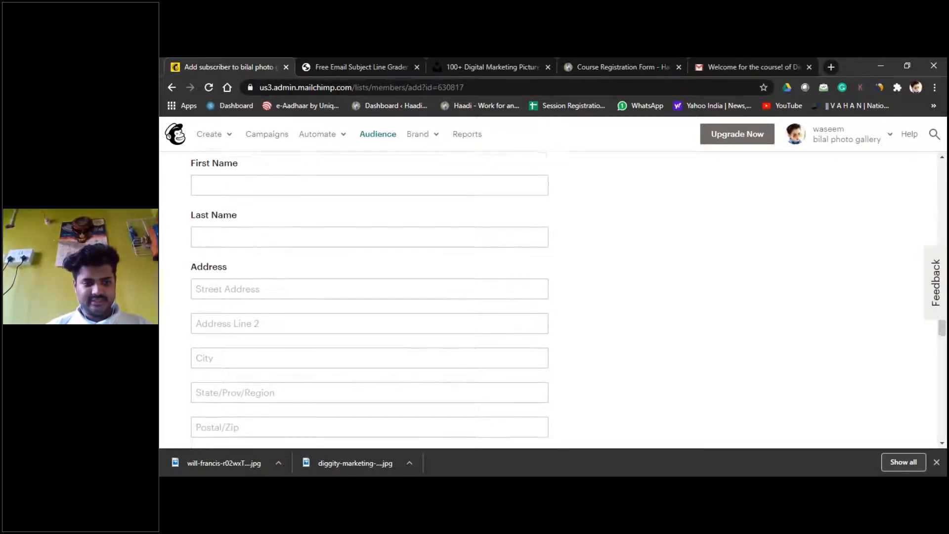
scroll(293, 289, down, 7)
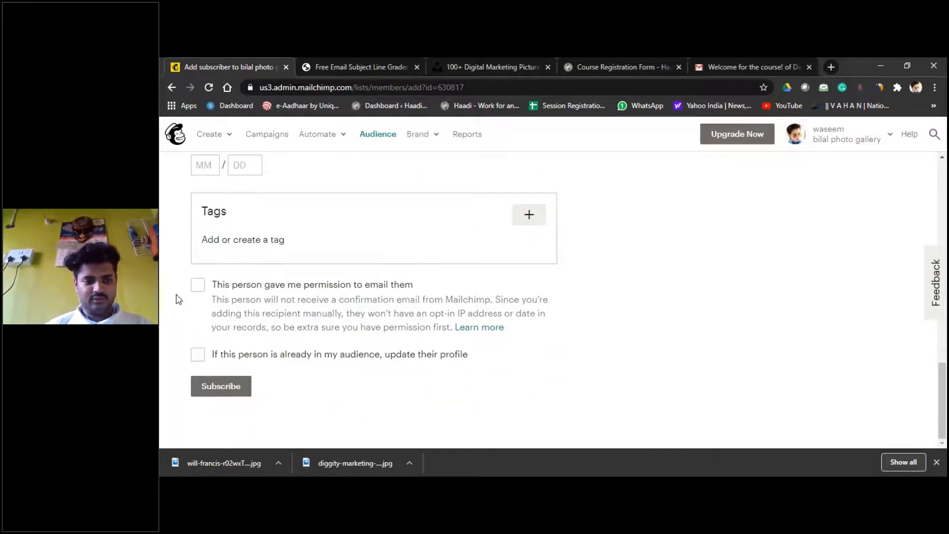
click(197, 292)
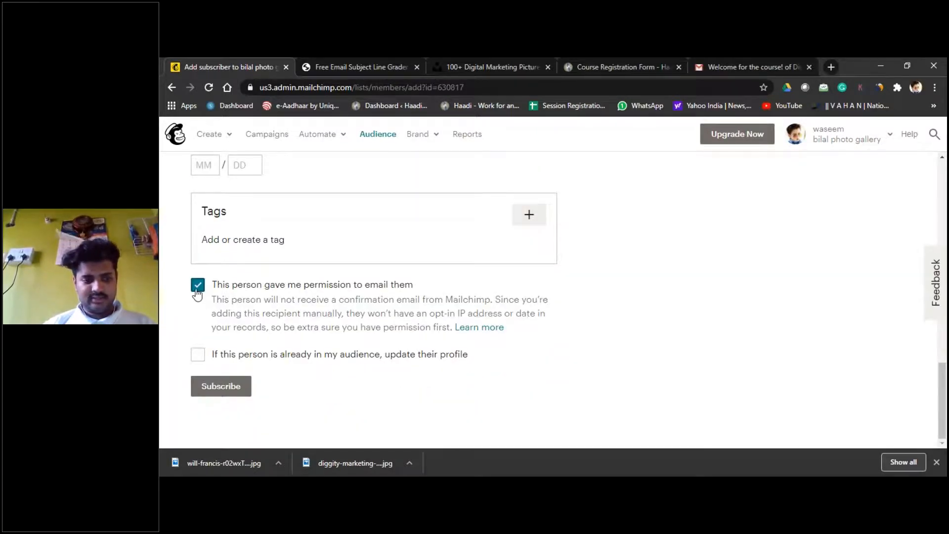
click(199, 360)
click(236, 386)
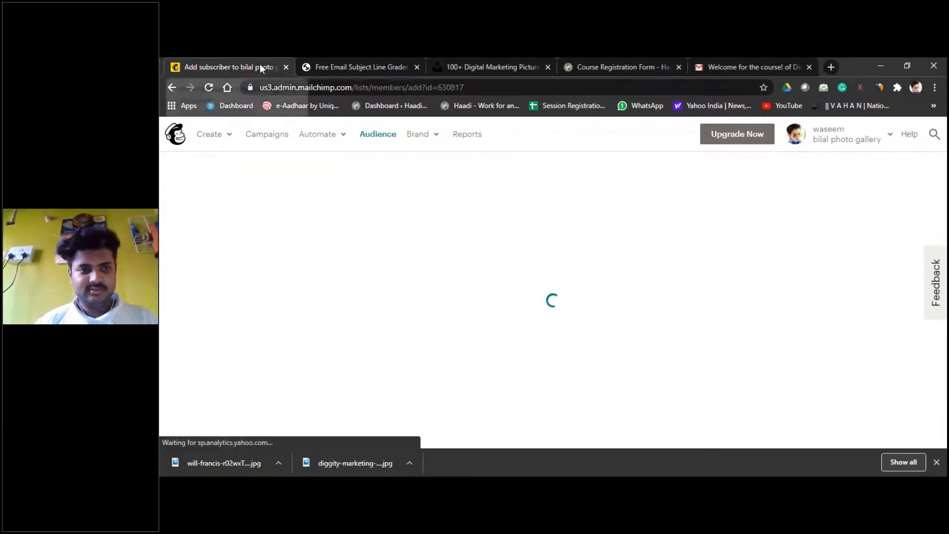
Step: Correct the subscriber's first name, re-tick permission and update-if-existing, and resubmit
scroll(392, 191, down, 2)
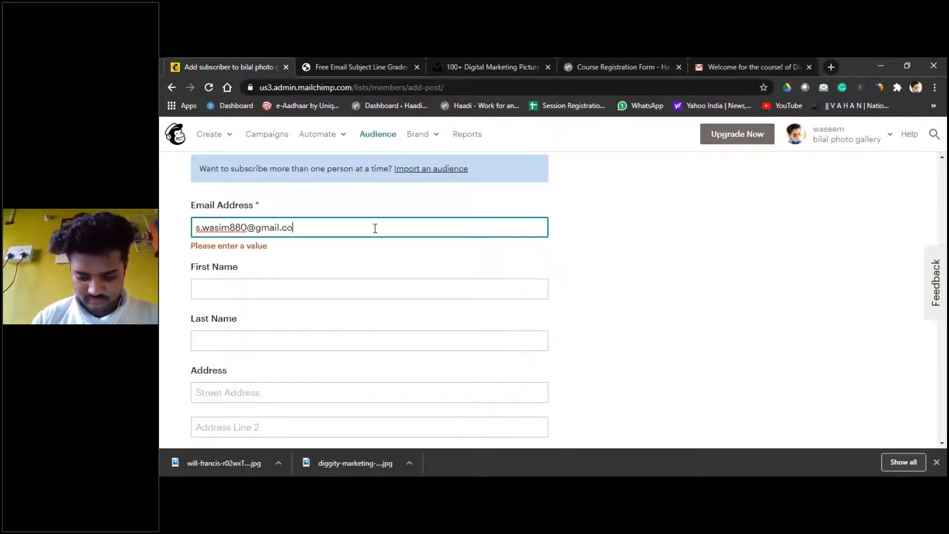
click(338, 291)
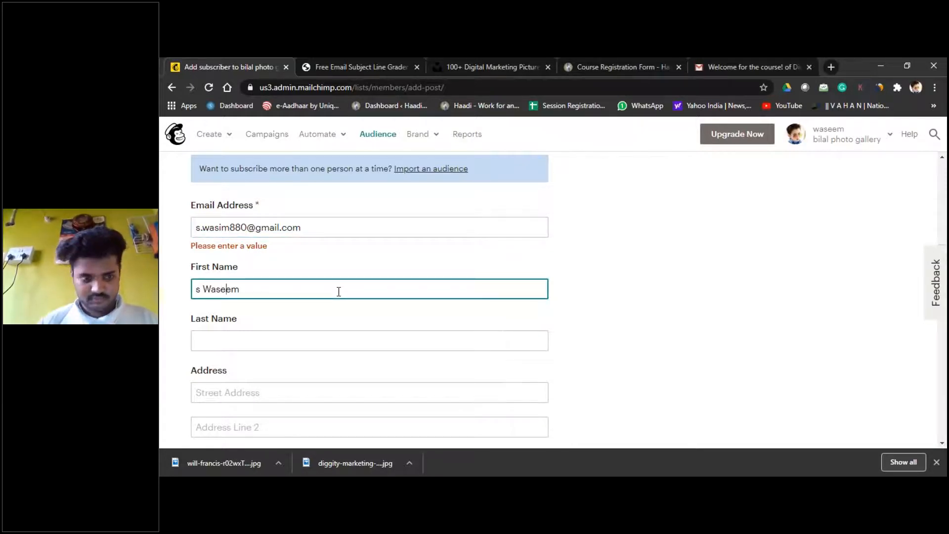
text(s)
key(BackSpace)
text(S)
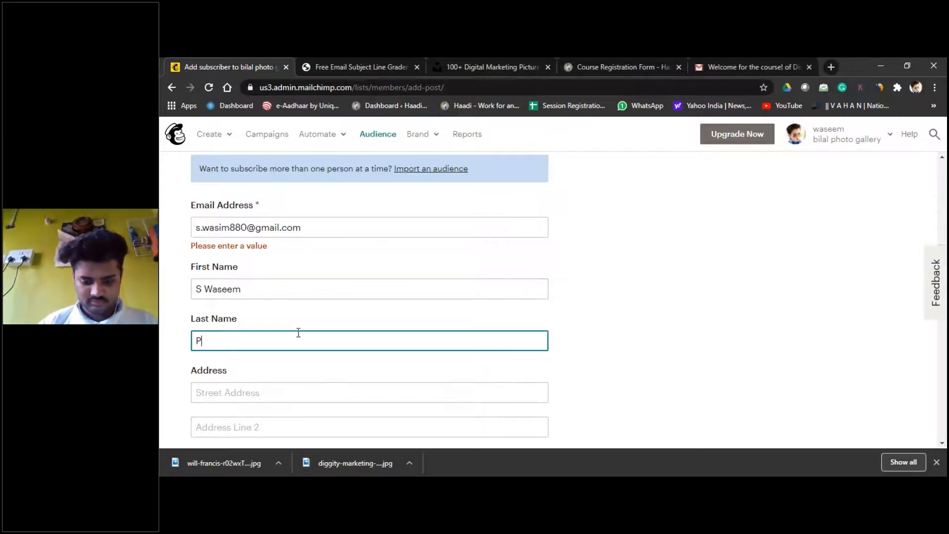
scroll(298, 332, down, 10)
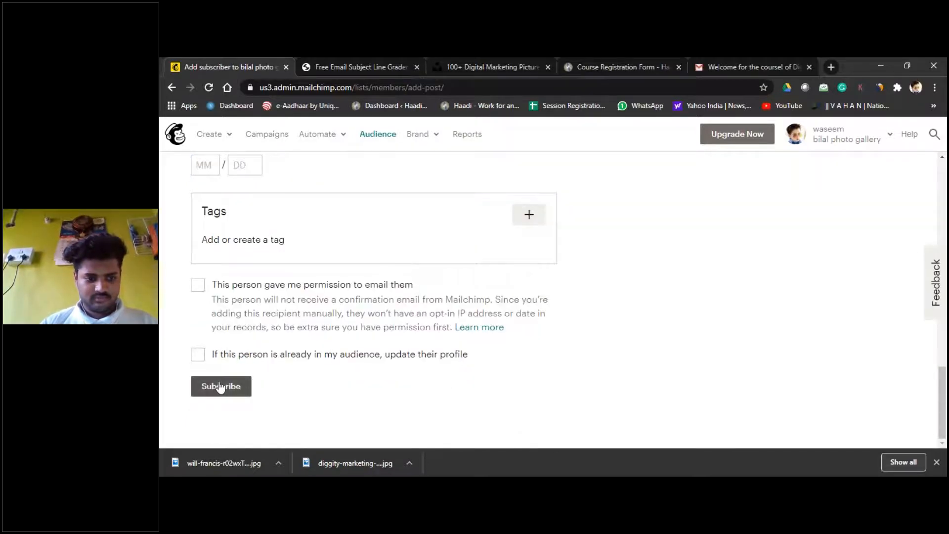
click(198, 286)
click(200, 357)
click(206, 386)
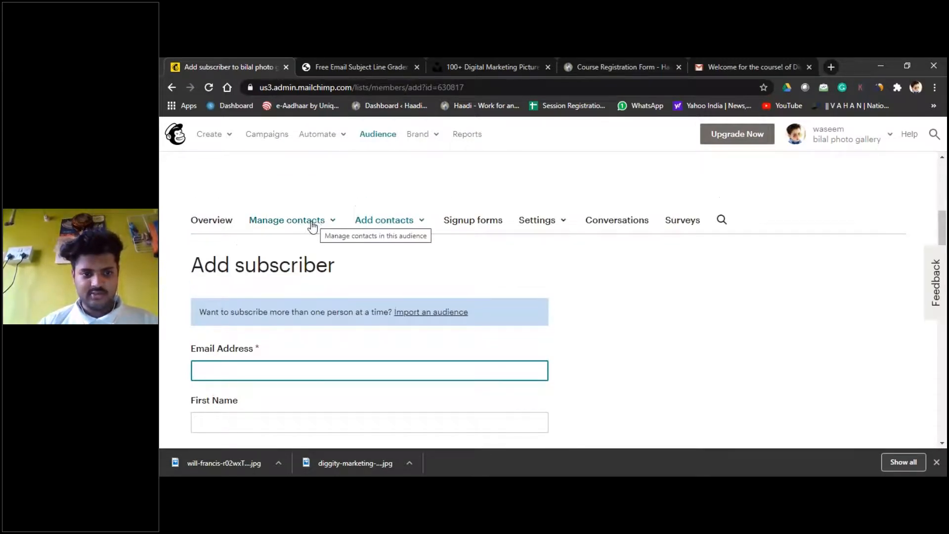
Step: Return to the contact list and scroll the table sideways to check the fourth contact
click(314, 225)
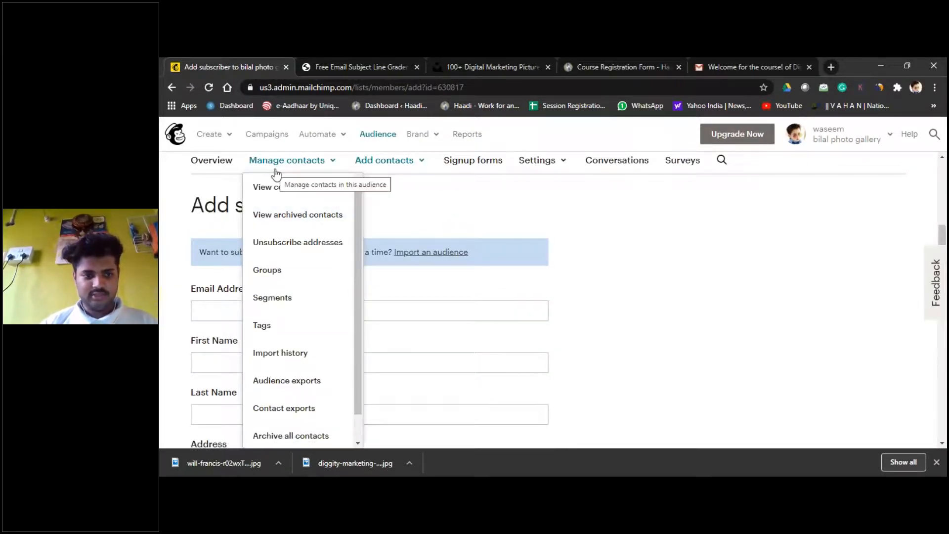
click(271, 189)
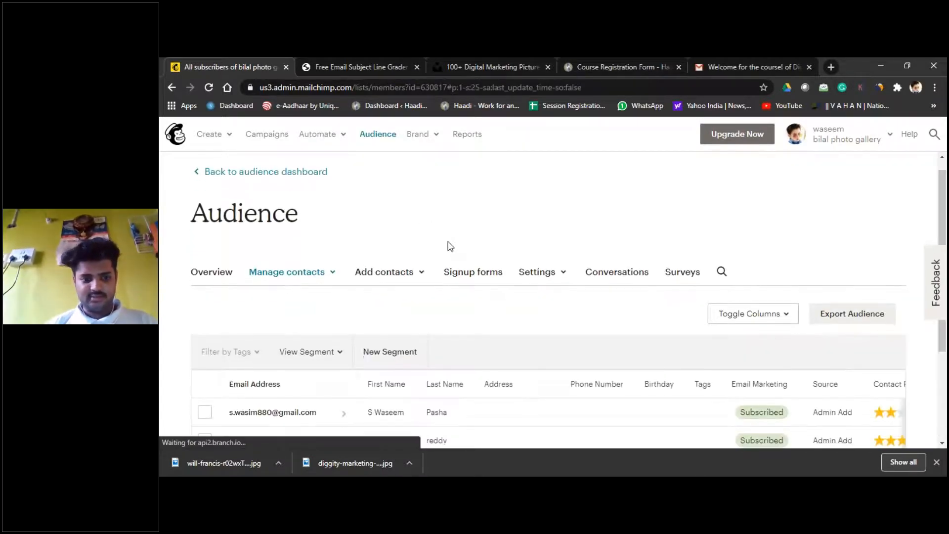
scroll(351, 297, down, 2)
scroll(272, 354, down, 1)
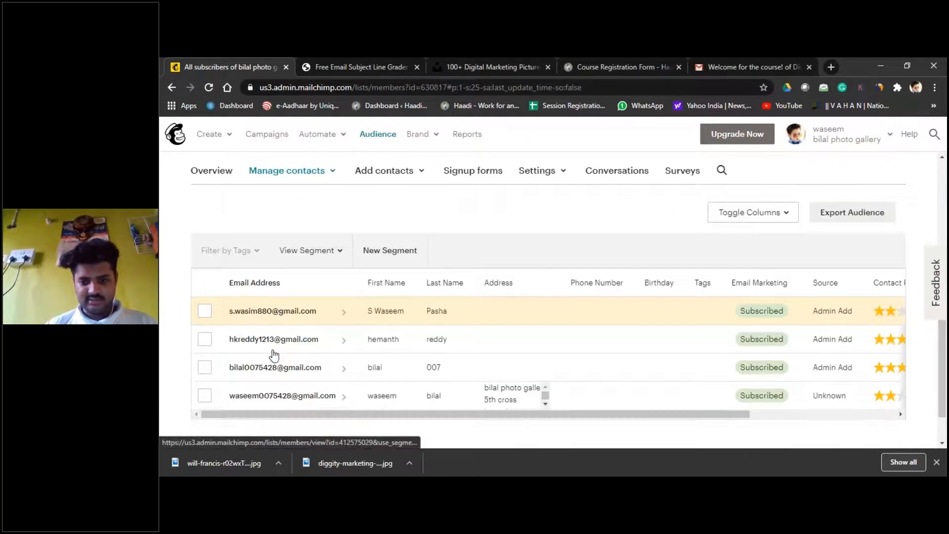
scroll(274, 355, down, 1)
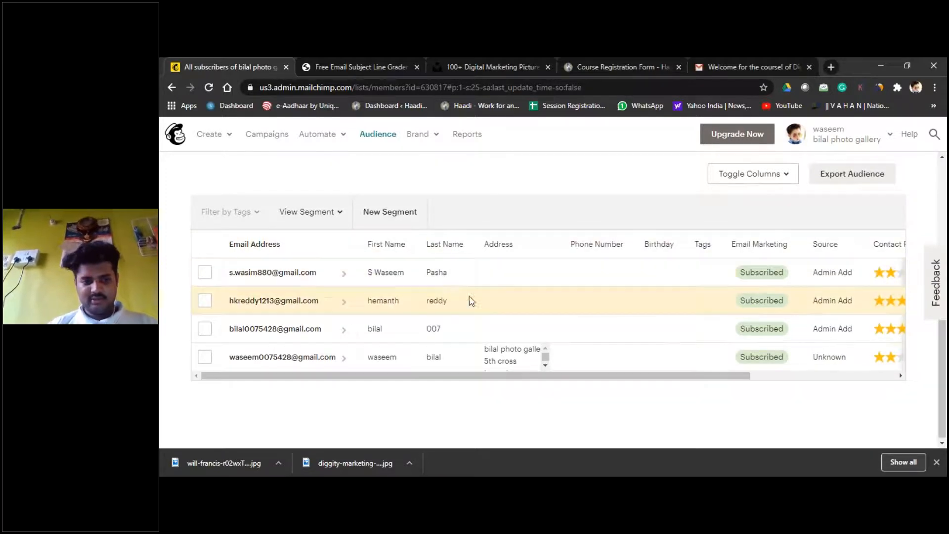
drag(593, 379, 833, 383)
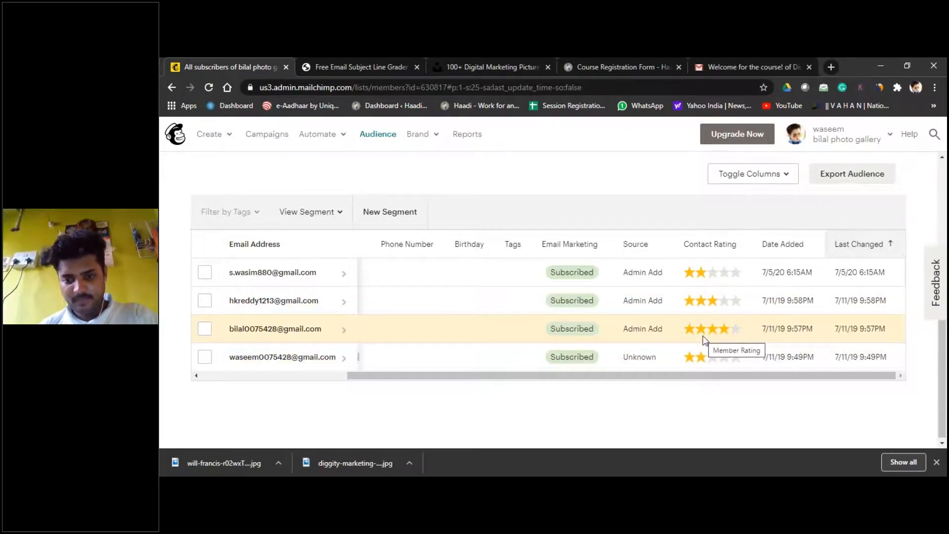
drag(616, 379, 713, 357)
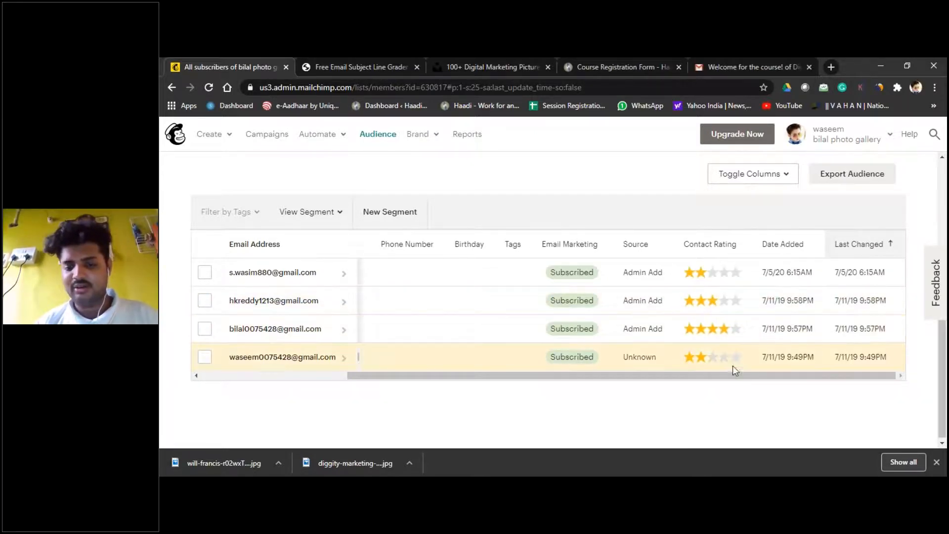
drag(681, 377, 372, 367)
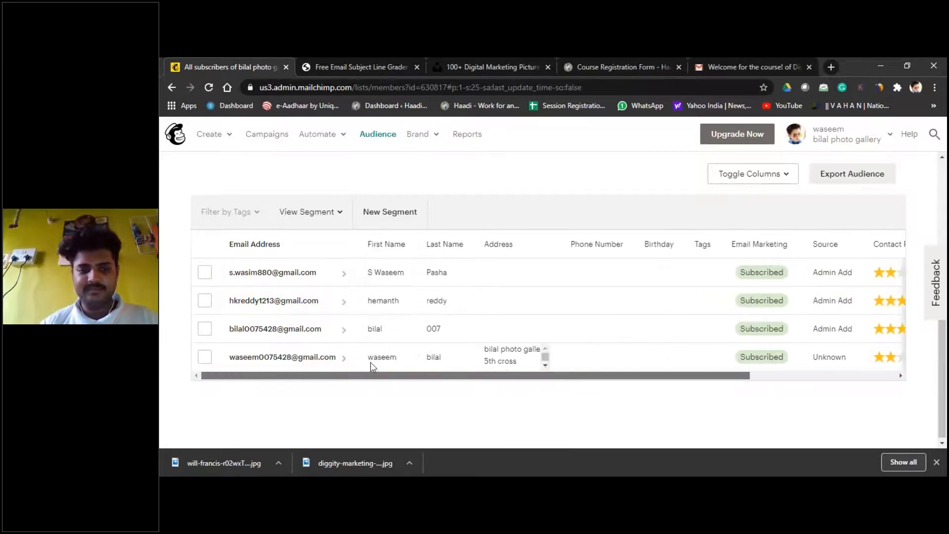
Step: Glance through the grader, Gmail, registration form and photos tabs, returning to the contact list
click(385, 62)
click(254, 62)
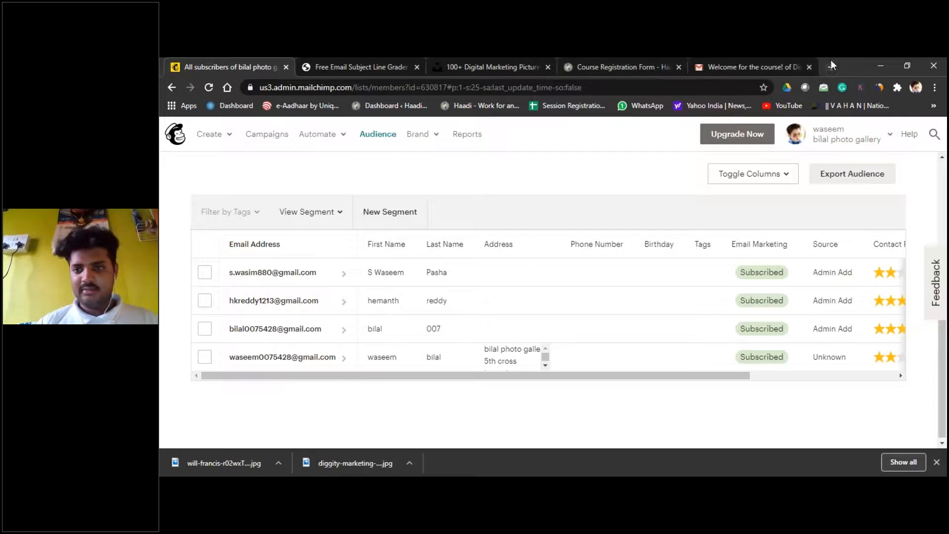
click(772, 61)
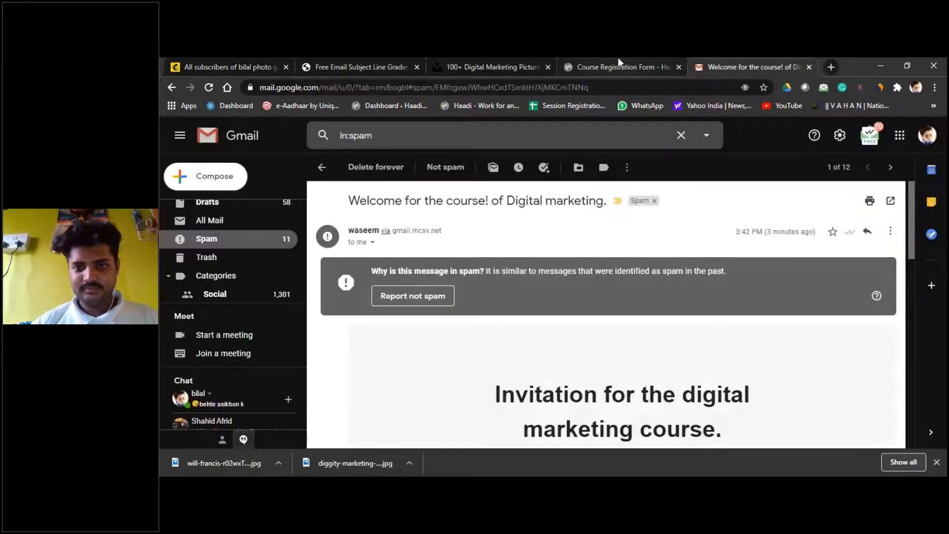
click(642, 58)
click(715, 59)
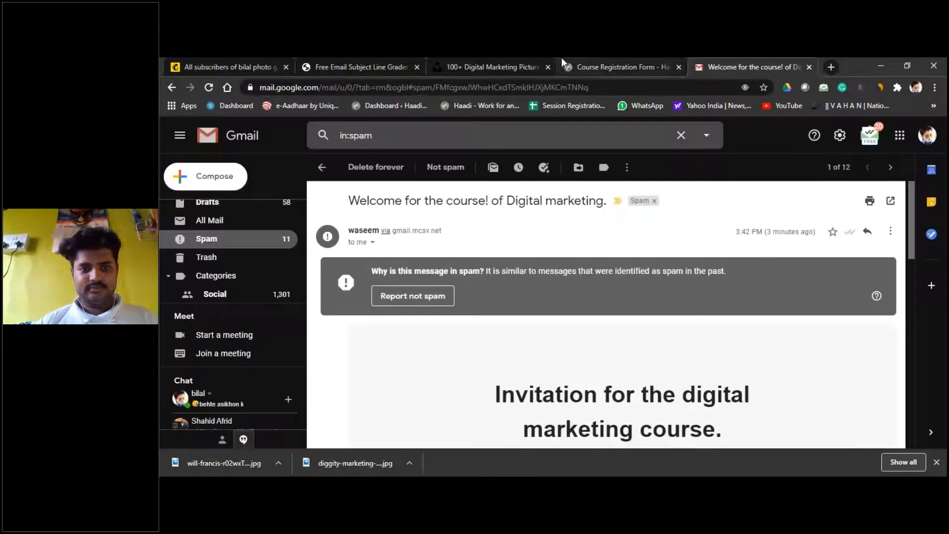
click(530, 57)
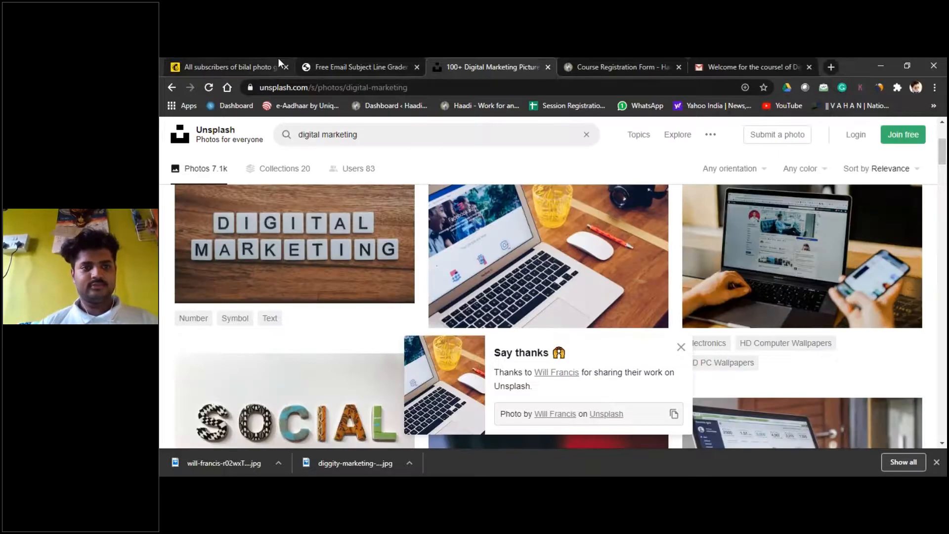
click(278, 58)
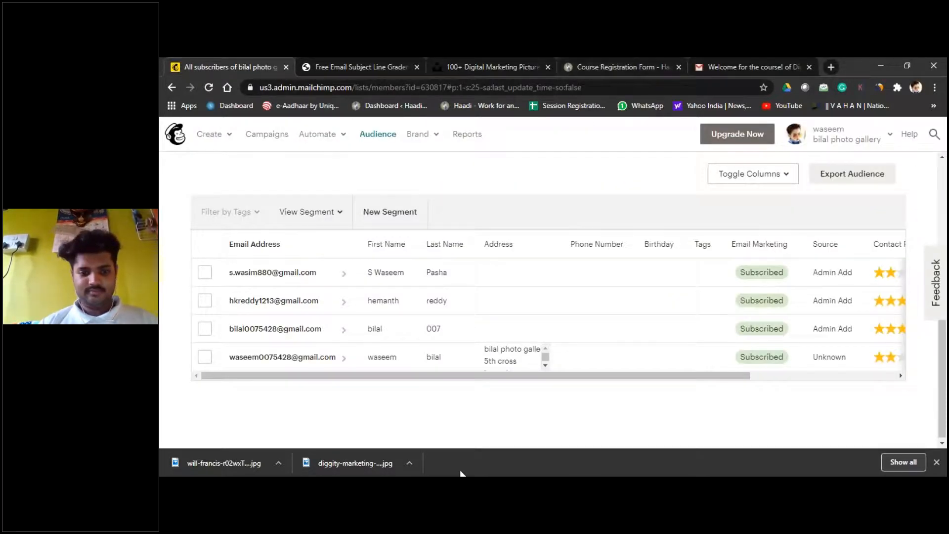
click(424, 478)
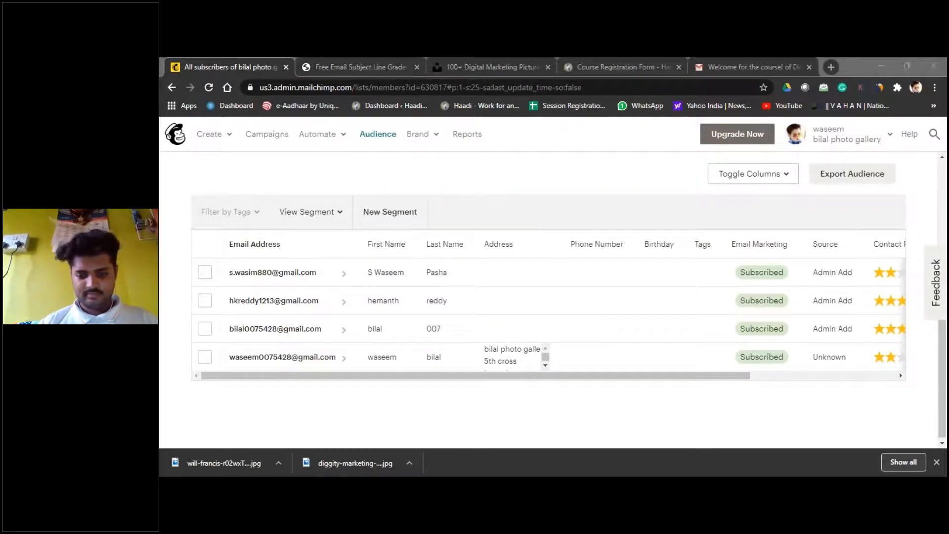
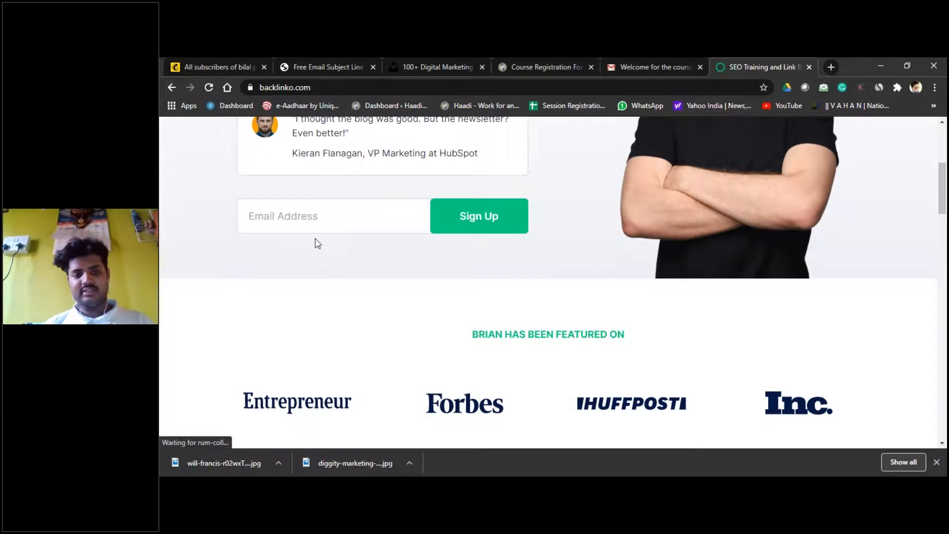
Step: Scroll through the Backlinko signup form and bring up saved email suggestions in its signup box
scroll(432, 236, down, 10)
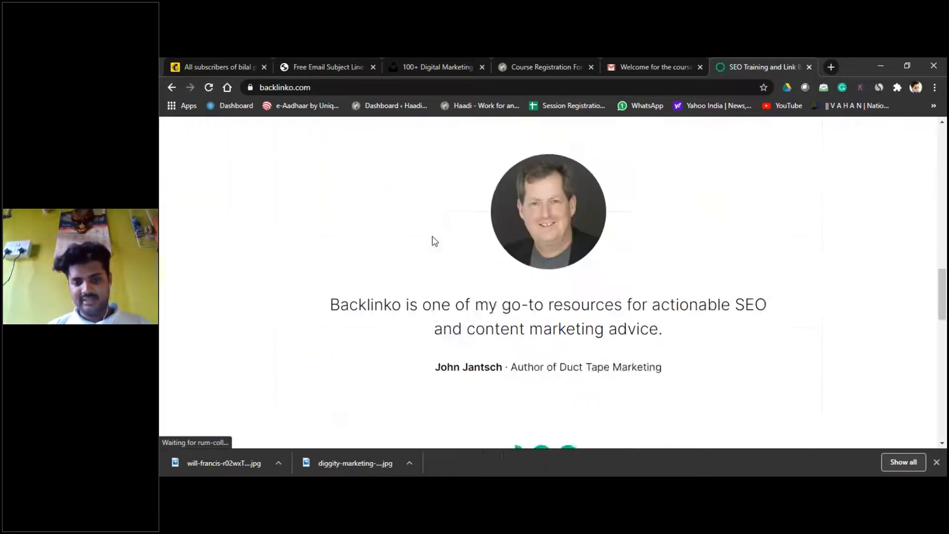
scroll(432, 237, up, 10)
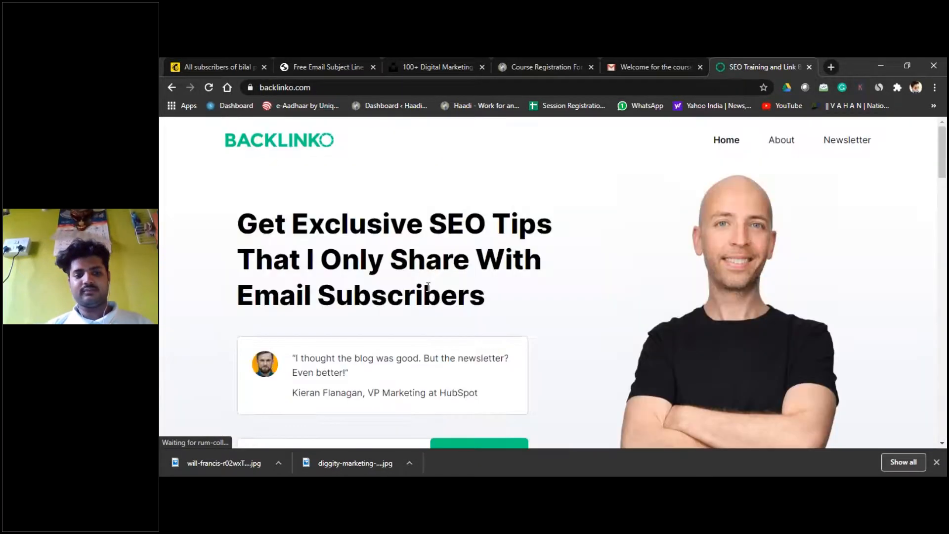
scroll(428, 287, down, 3)
click(338, 241)
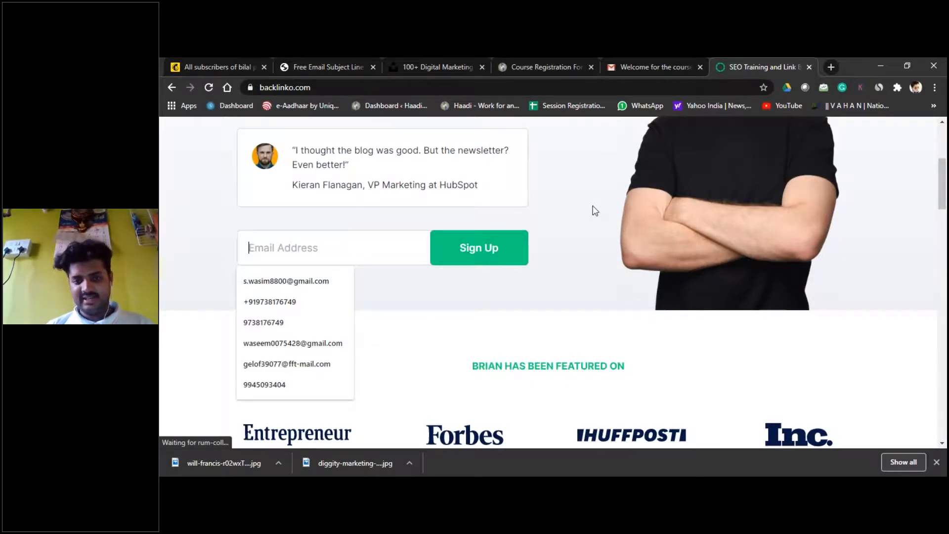
scroll(595, 211, up, 4)
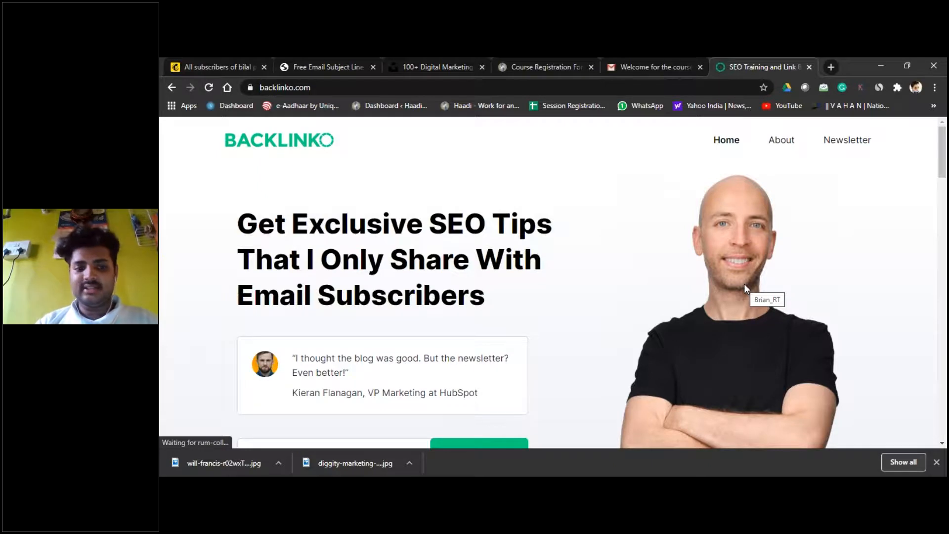
scroll(744, 285, down, 3)
scroll(744, 285, up, 2)
scroll(746, 289, down, 15)
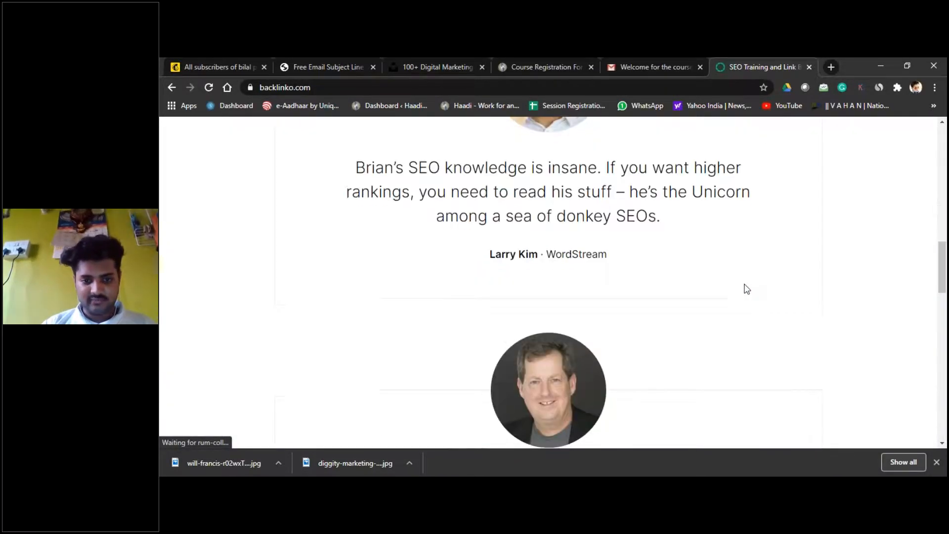
scroll(745, 286, up, 15)
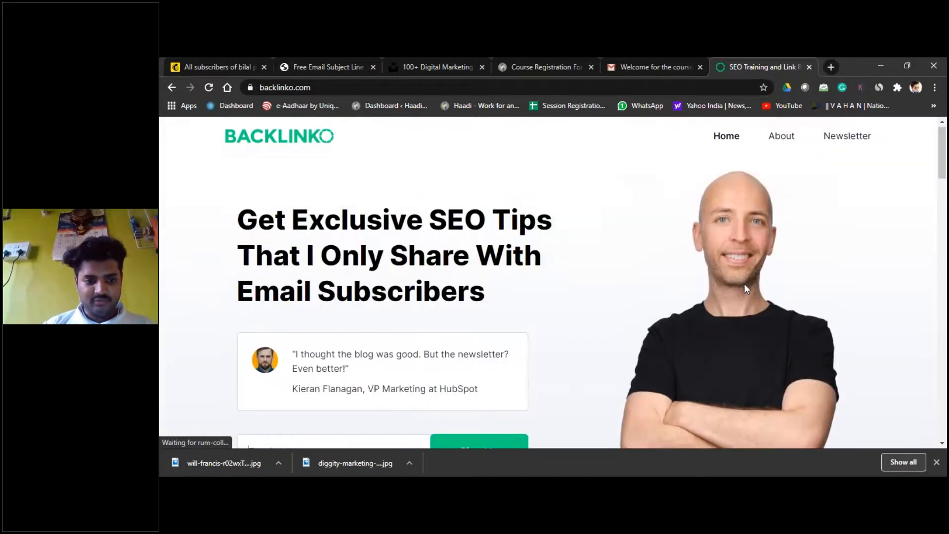
scroll(743, 283, down, 2)
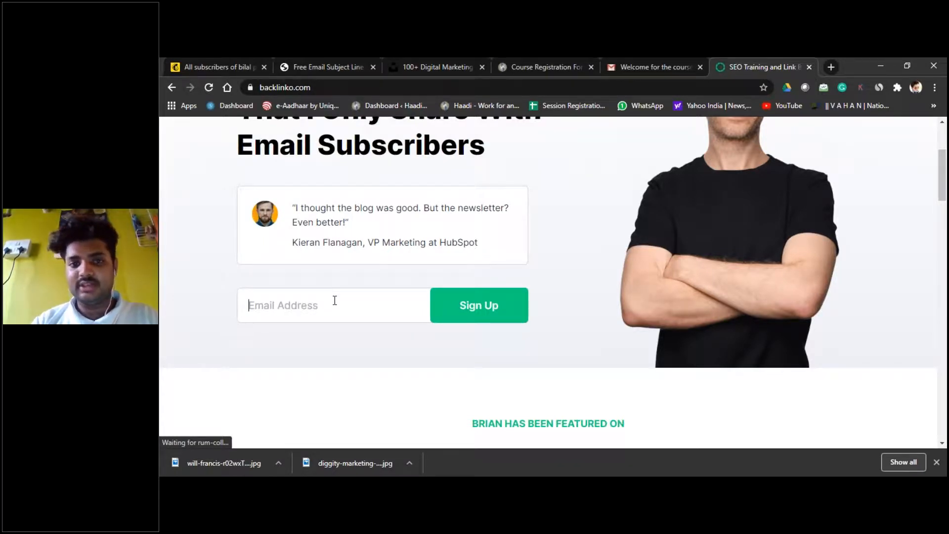
Step: Look over the Course Registration Form page
click(511, 67)
scroll(502, 281, down, 4)
scroll(544, 282, up, 7)
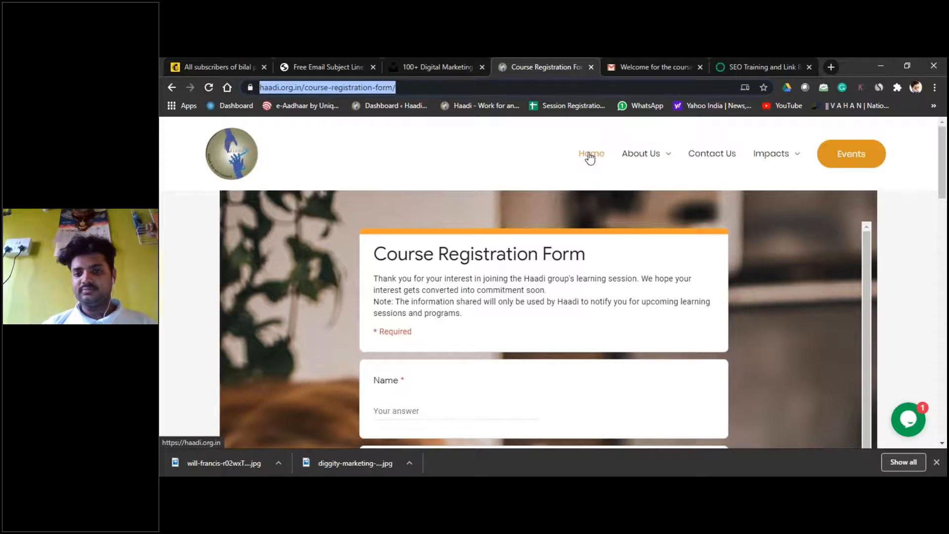
Step: Go back to the Backlinko signup page and show its saved email suggestions again
click(764, 59)
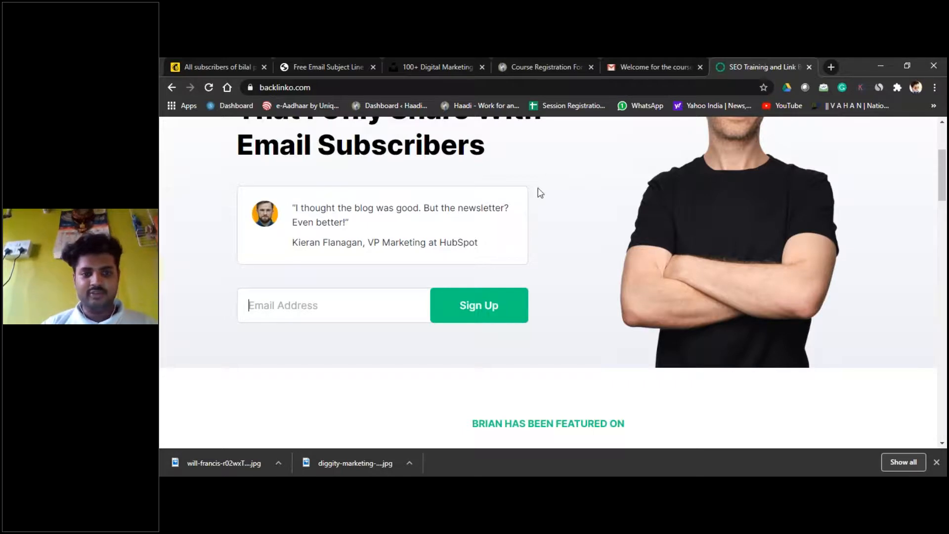
scroll(533, 264, up, 3)
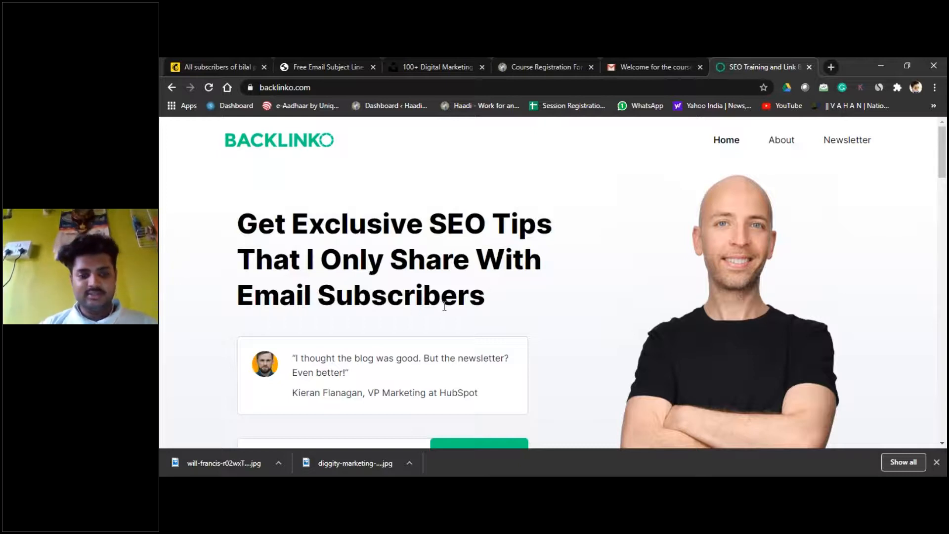
scroll(444, 307, down, 4)
scroll(444, 306, up, 4)
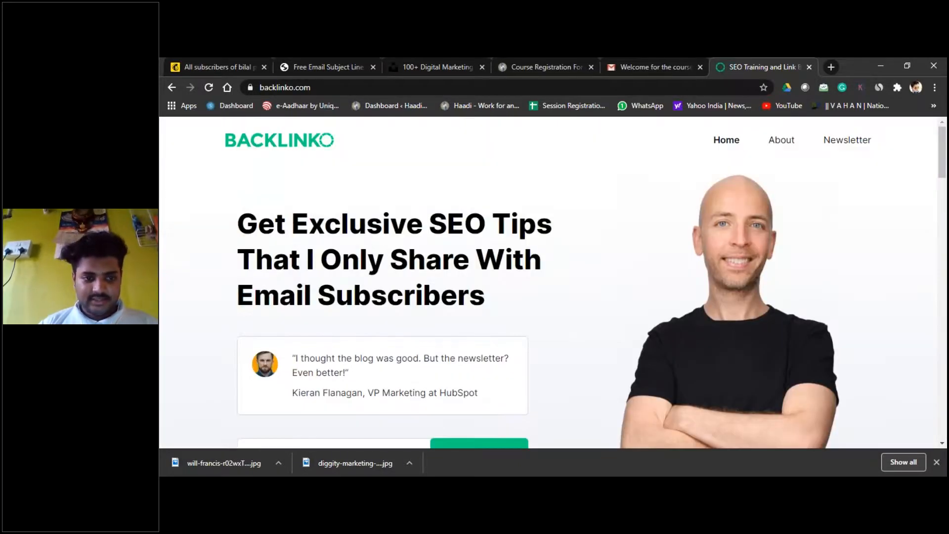
scroll(449, 404, down, 5)
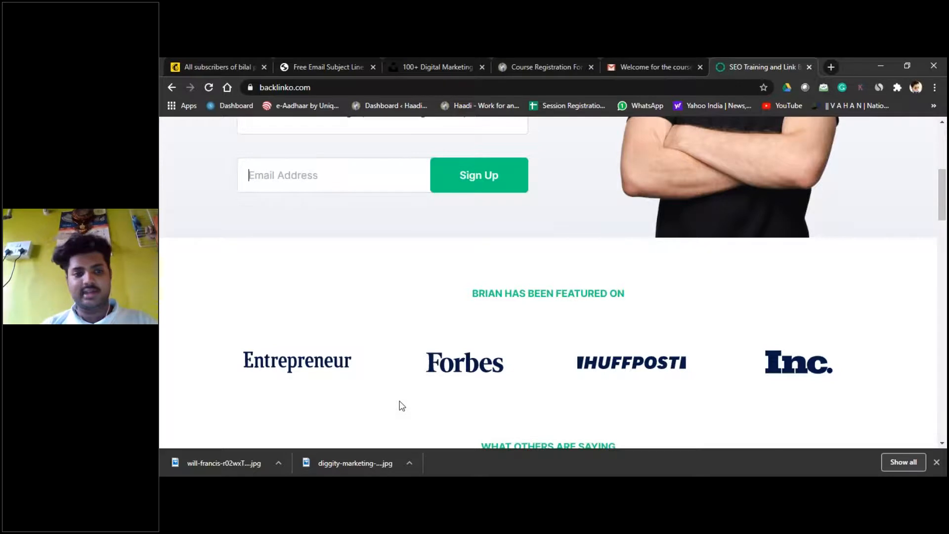
scroll(400, 406, up, 2)
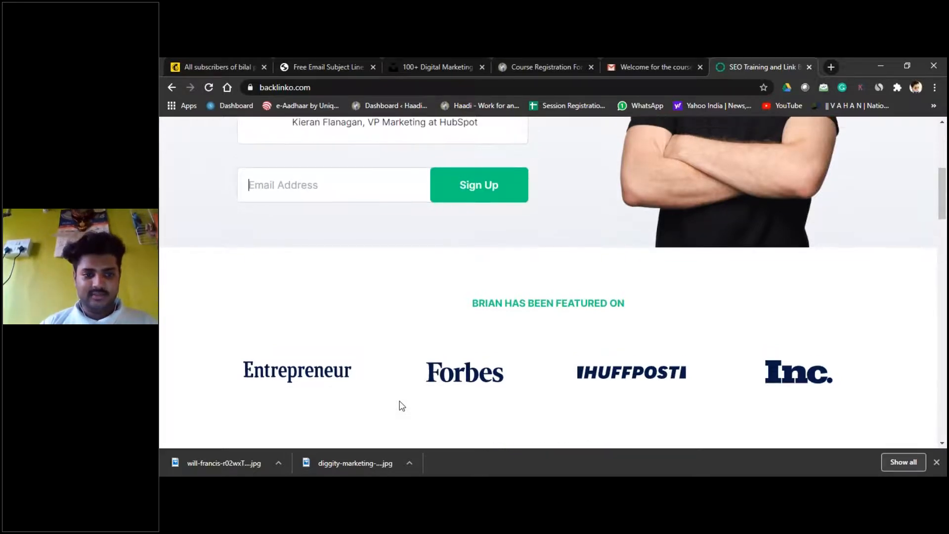
click(352, 256)
scroll(553, 236, up, 4)
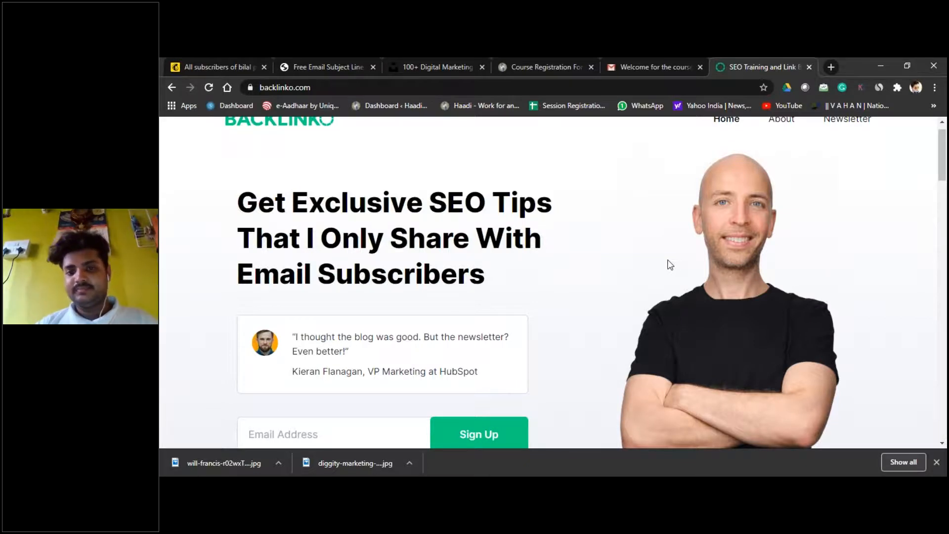
scroll(670, 265, down, 3)
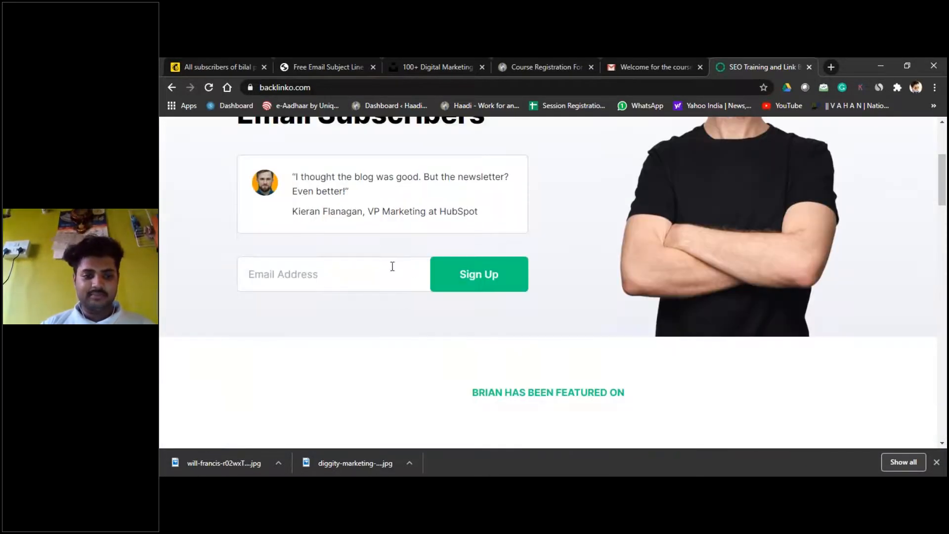
scroll(393, 267, up, 4)
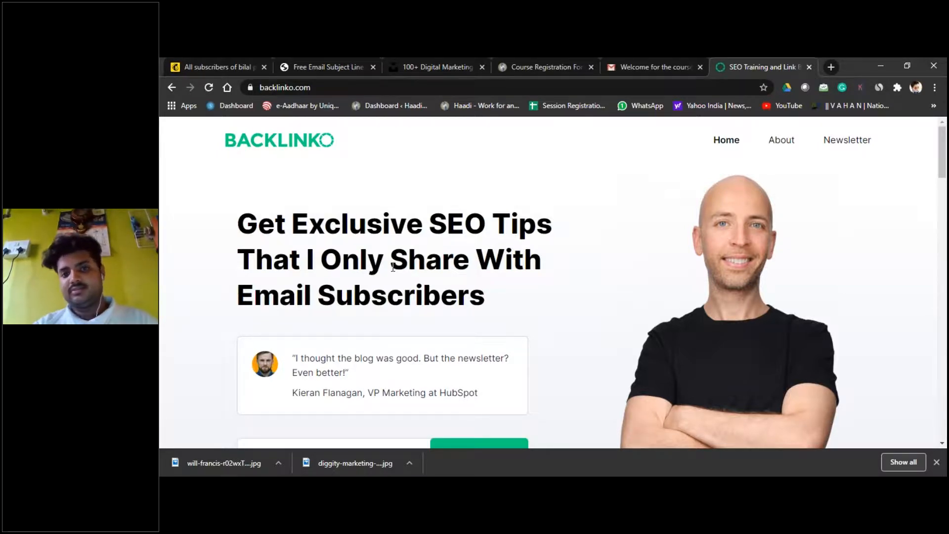
Step: Switch between the subject line grader and Mailchimp All subscribers tabs, then open a blank tab
click(256, 59)
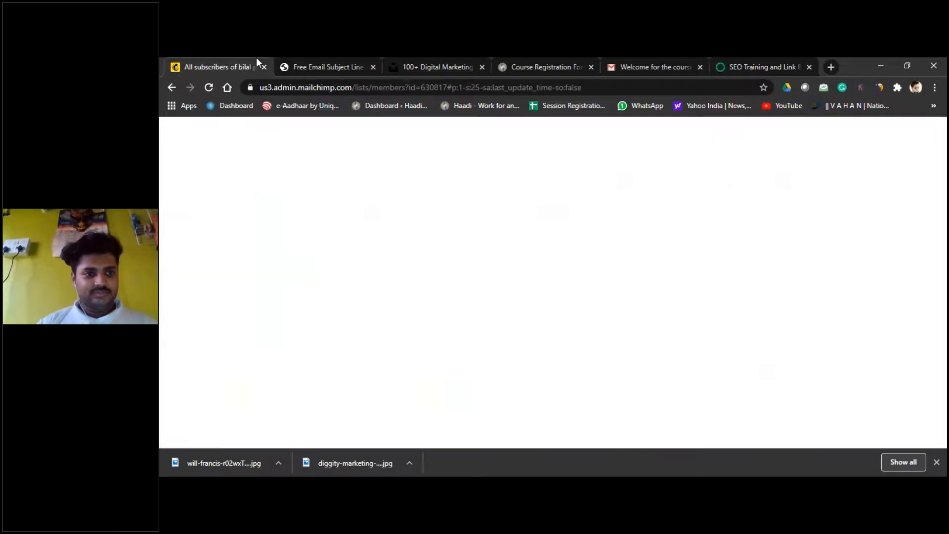
click(377, 62)
click(188, 66)
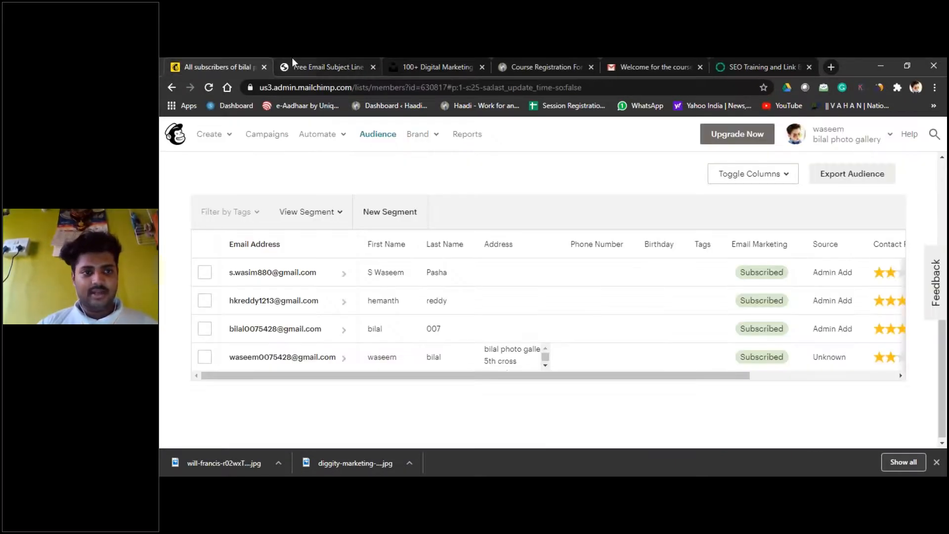
click(292, 63)
click(250, 65)
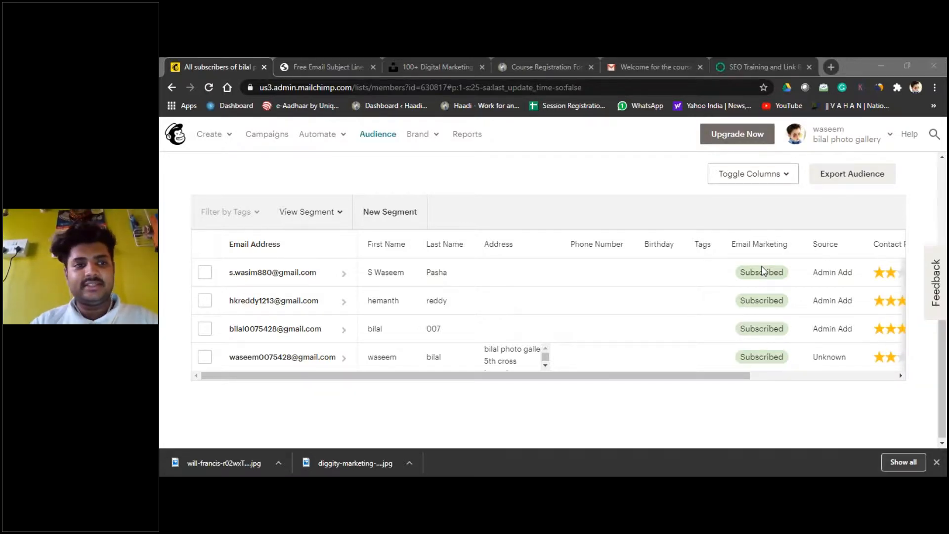
click(230, 60)
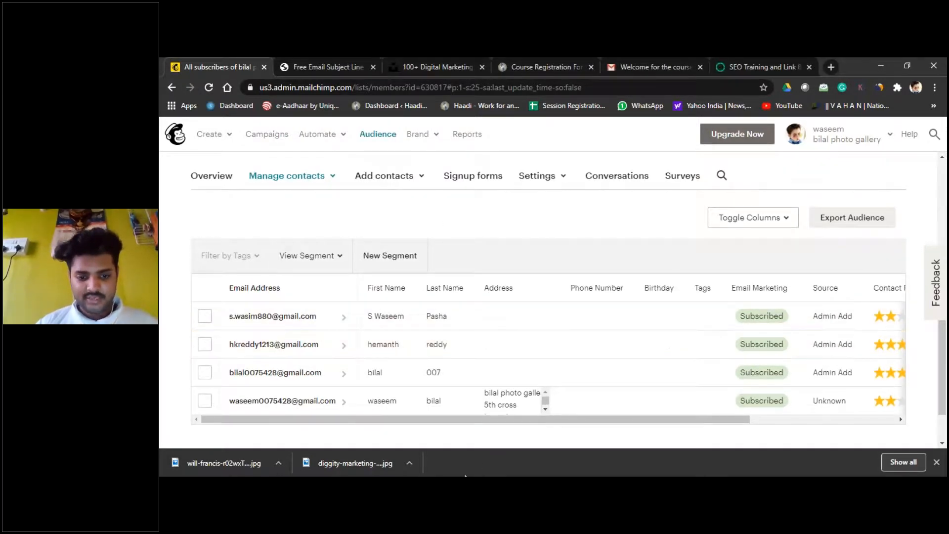
click(830, 67)
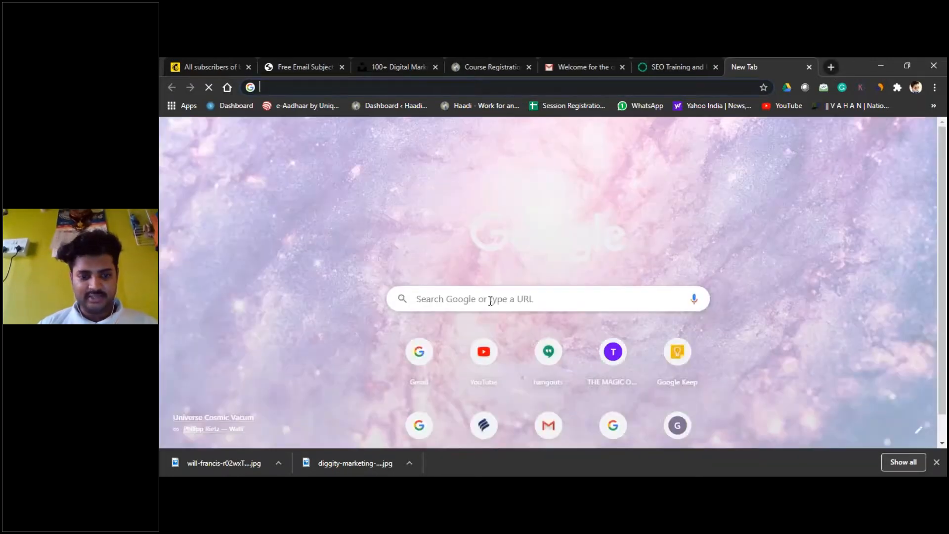
Step: Run a Google search for 'note'
text(wasee)
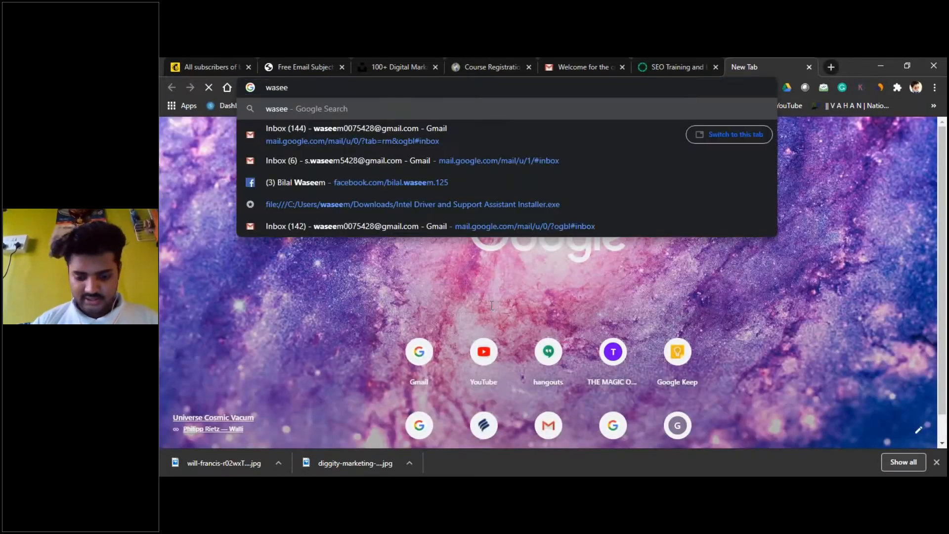
key(BackSpace)
key(BackSpace)
key(BackSpace)
key(BackSpace)
key(BackSpace)
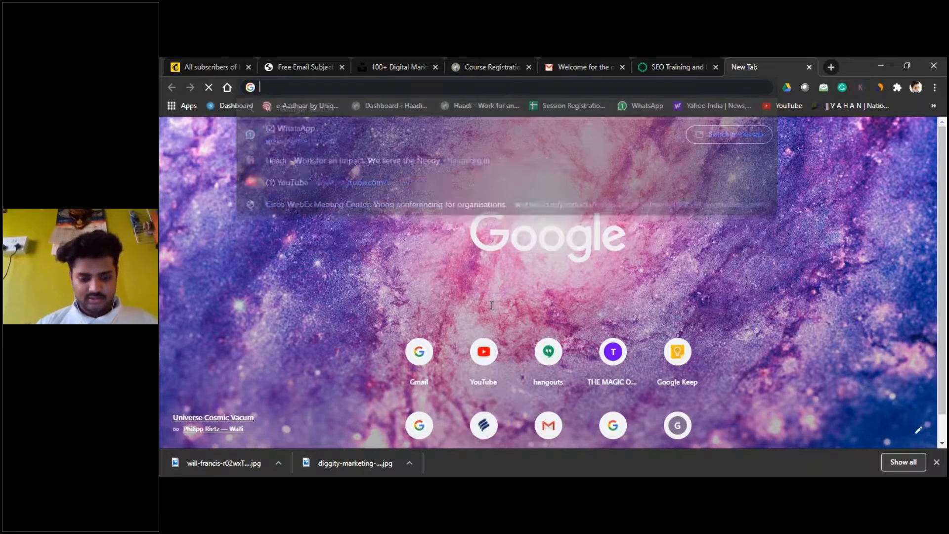
text(note)
key(Return)
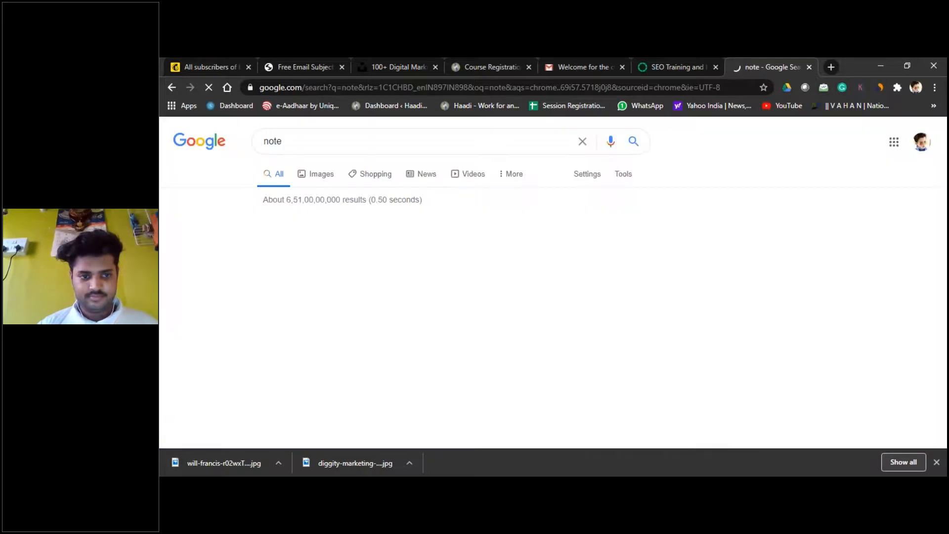
Step: Type the subscriber's email address into the Google dictionary box and select it to check it
scroll(335, 330, down, 3)
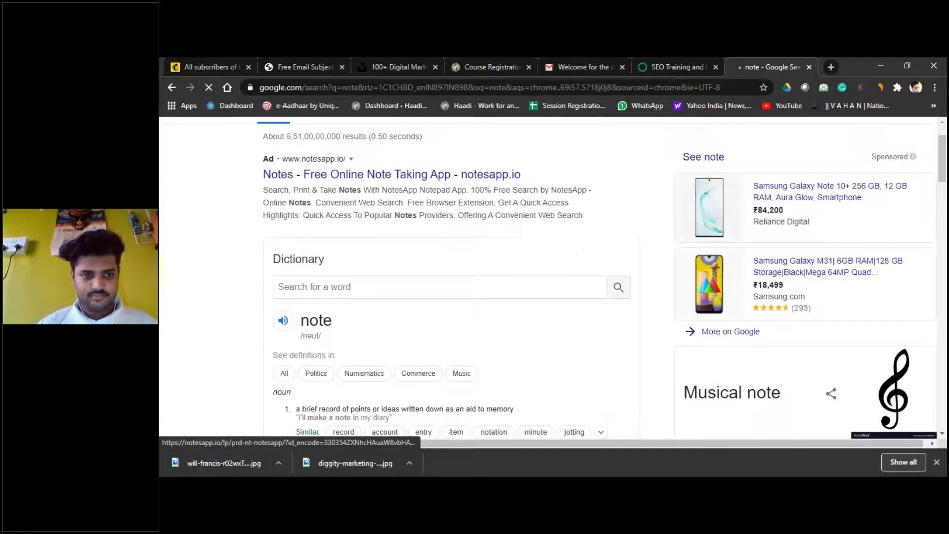
click(366, 175)
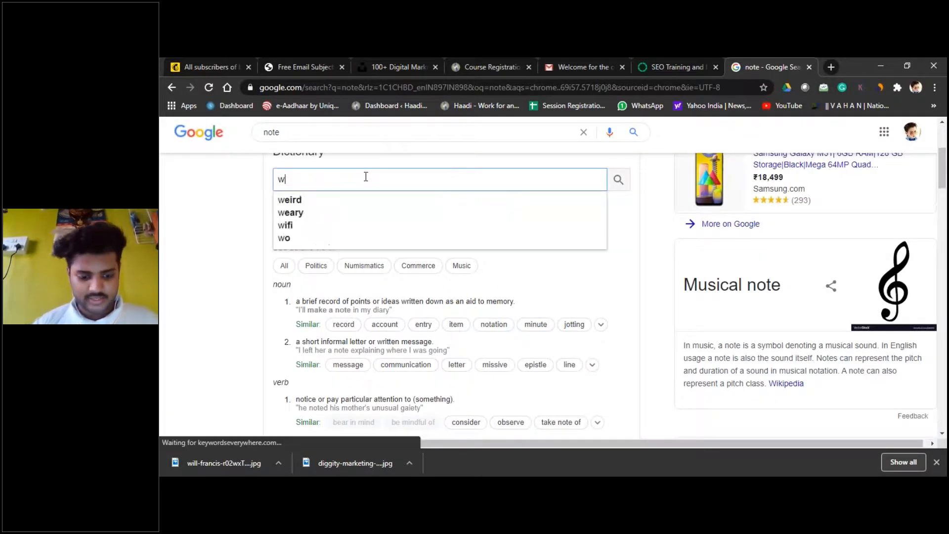
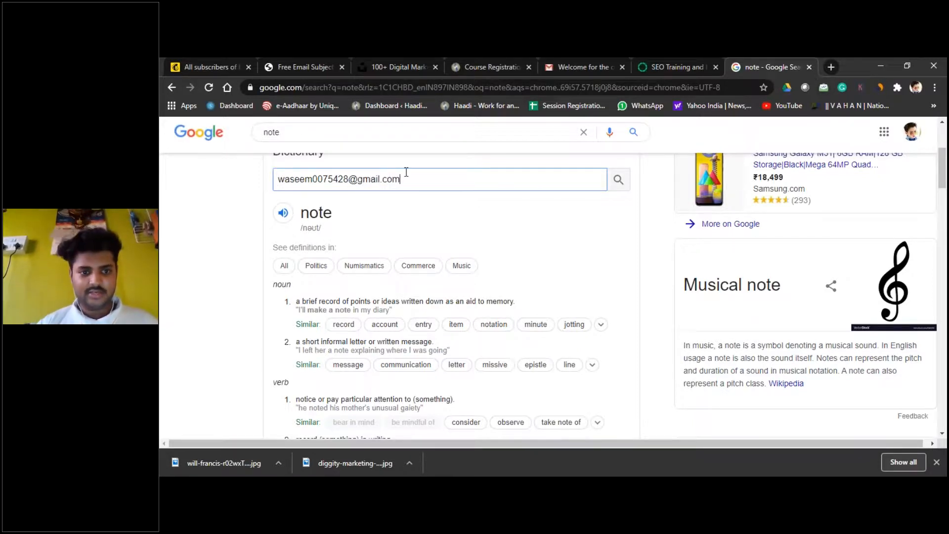
drag(406, 178, 258, 202)
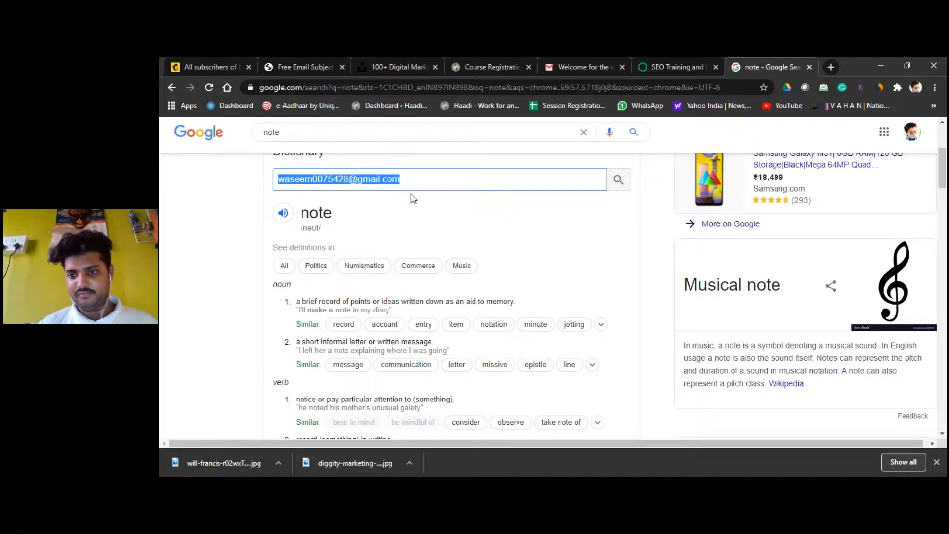
click(447, 174)
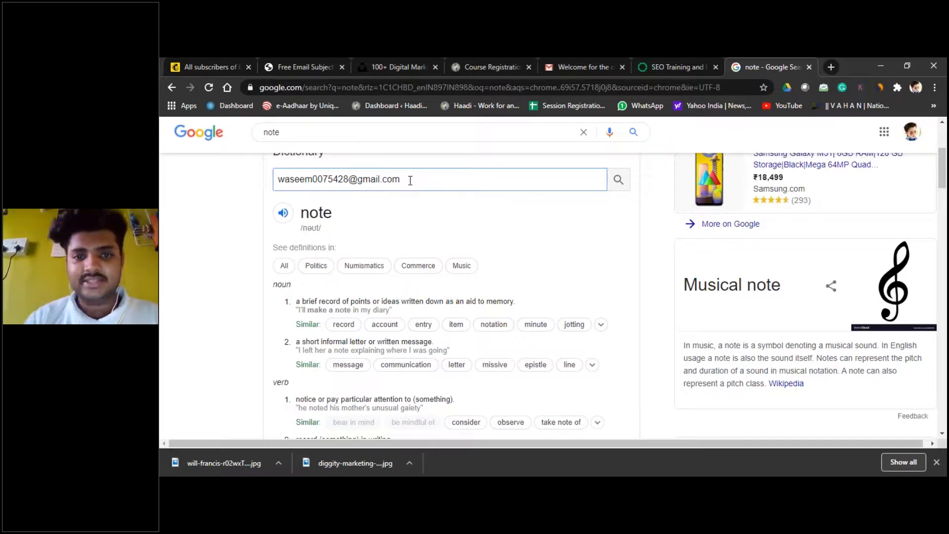
click(195, 61)
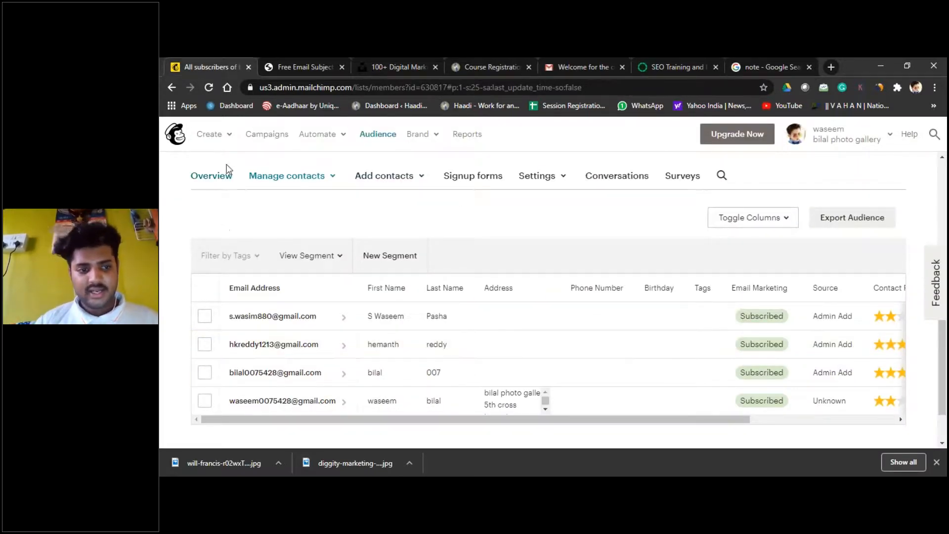
Step: Start a new Email campaign from Mailchimp's Create menu, then return to the Google 'note' tab
click(209, 139)
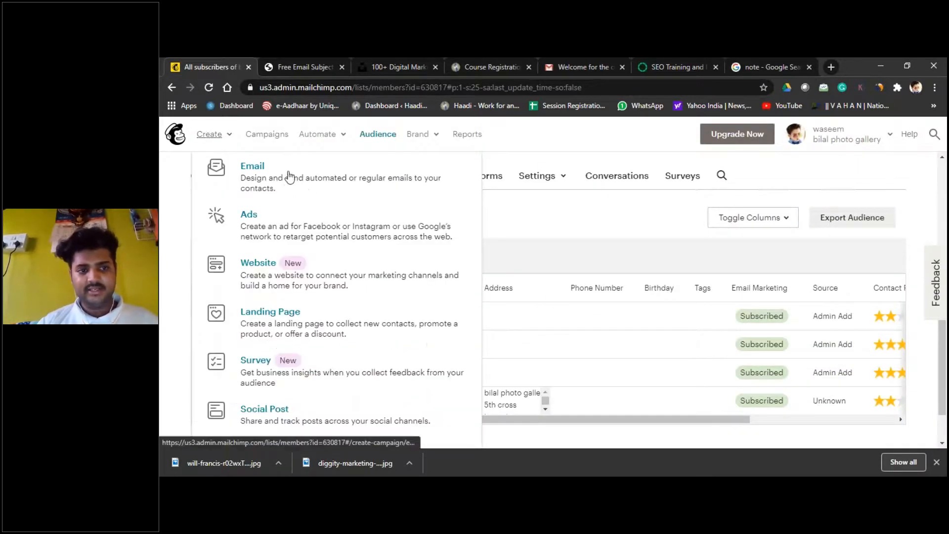
click(316, 171)
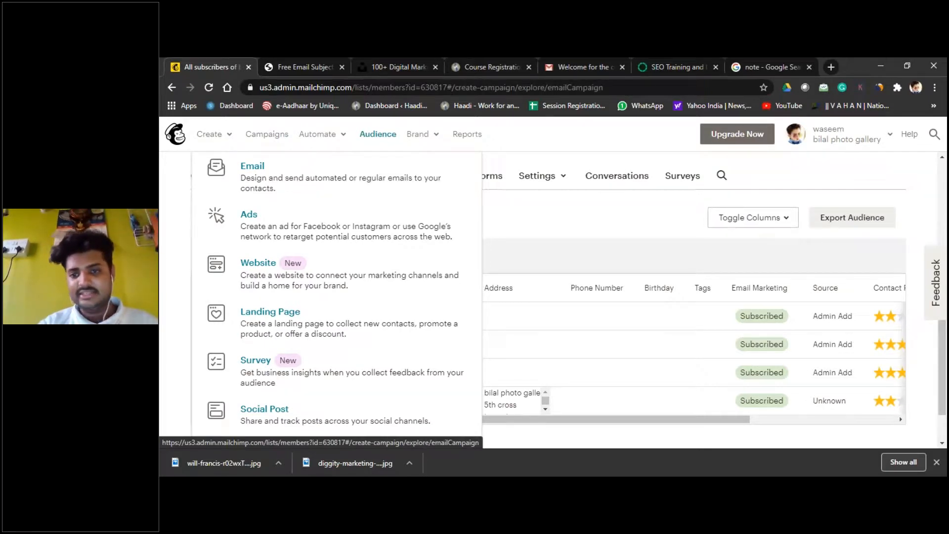
click(657, 65)
click(766, 66)
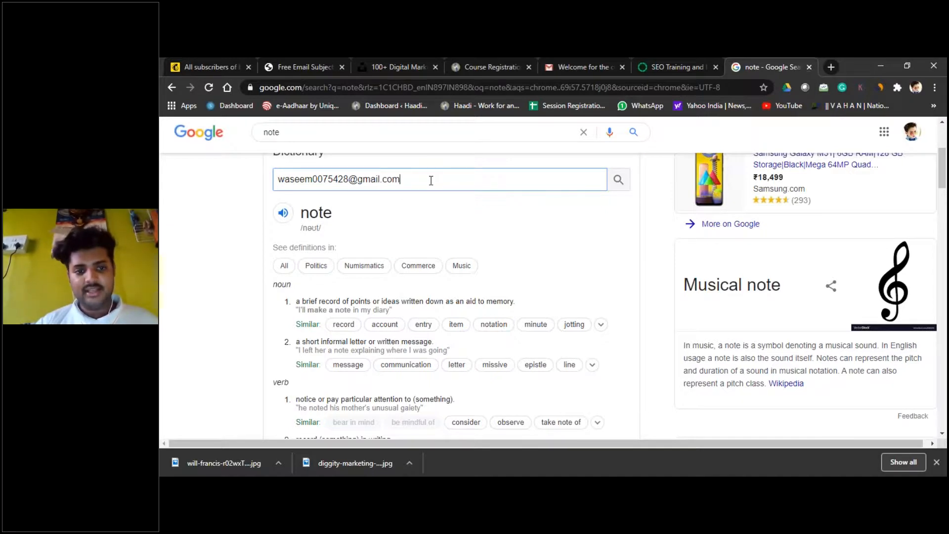
click(404, 181)
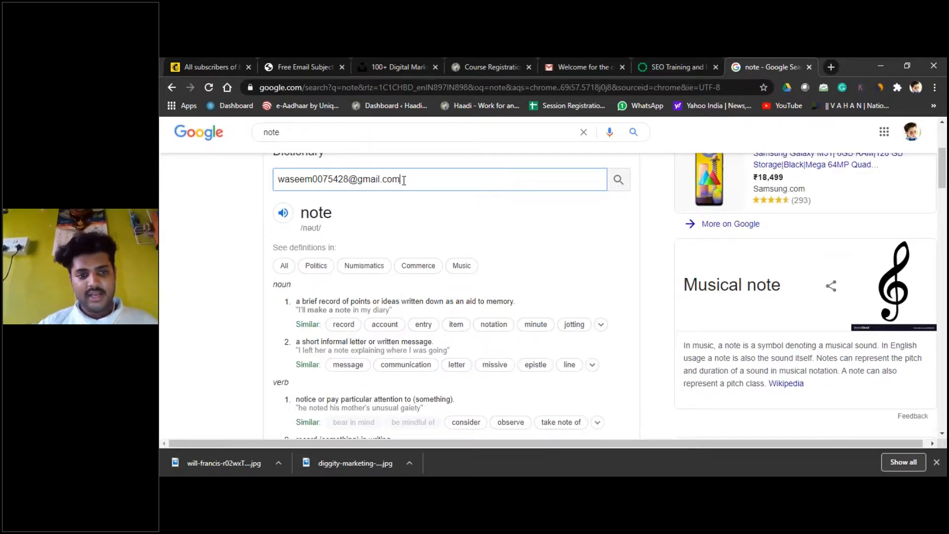
drag(403, 181, 265, 189)
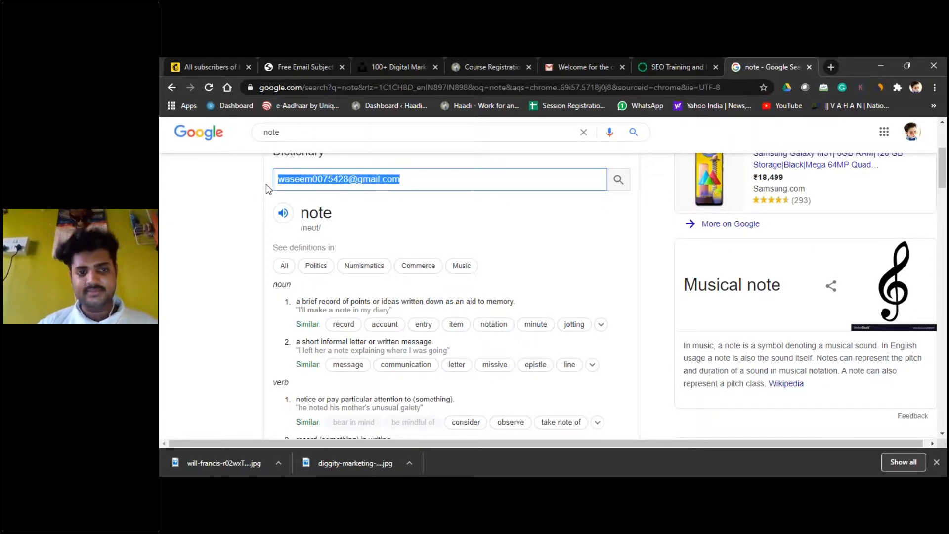
click(436, 181)
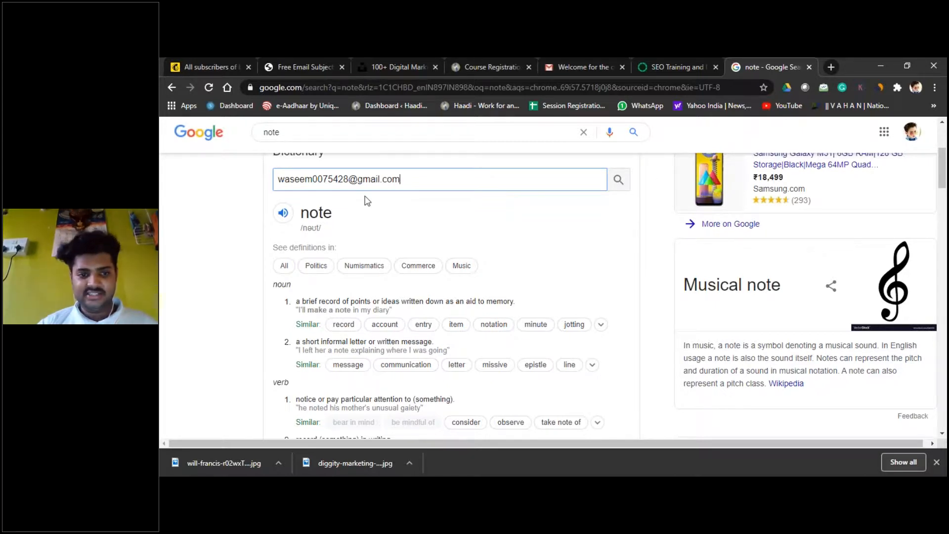
drag(413, 180, 264, 184)
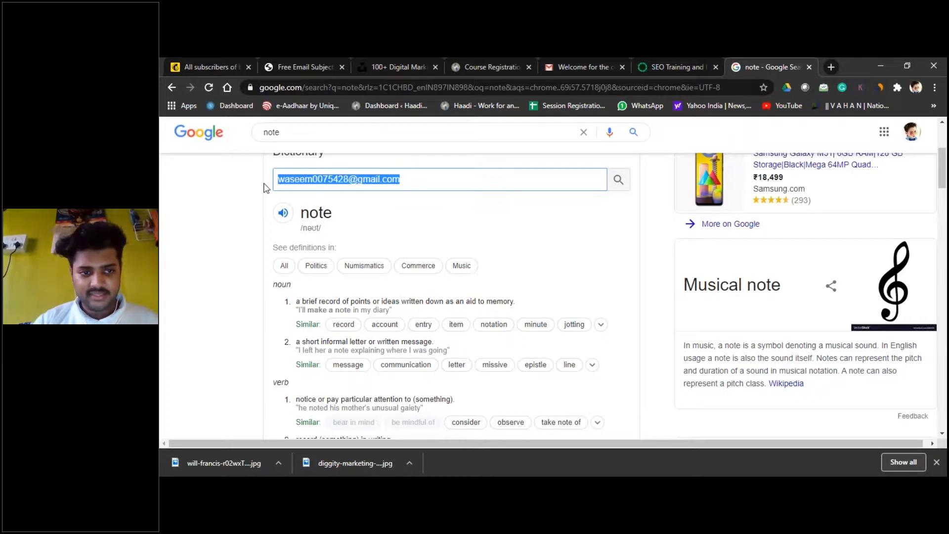
double_click(429, 185)
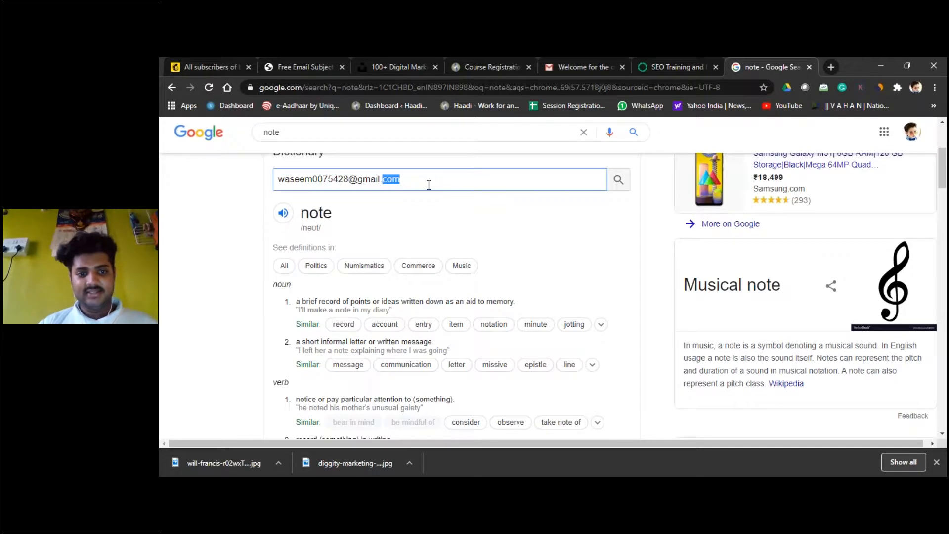
click(430, 184)
drag(431, 184, 275, 196)
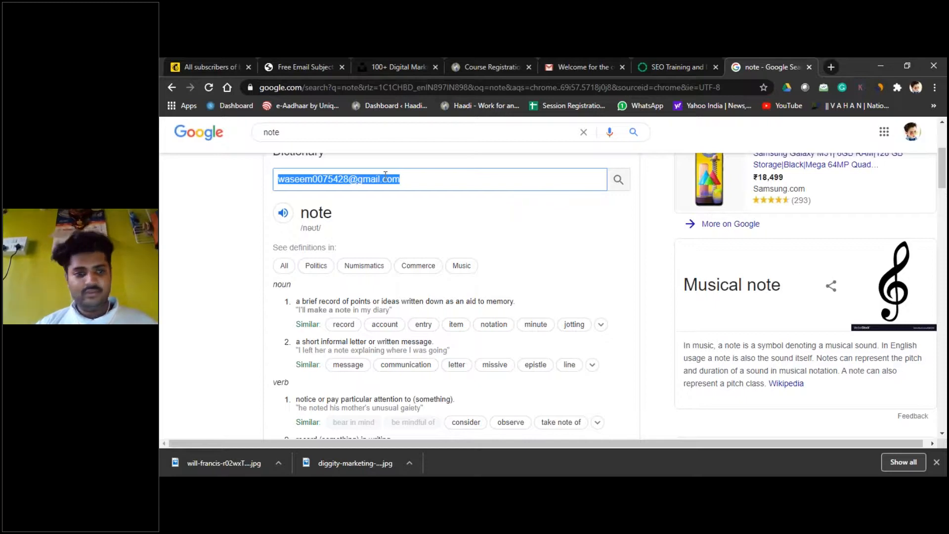
click(436, 181)
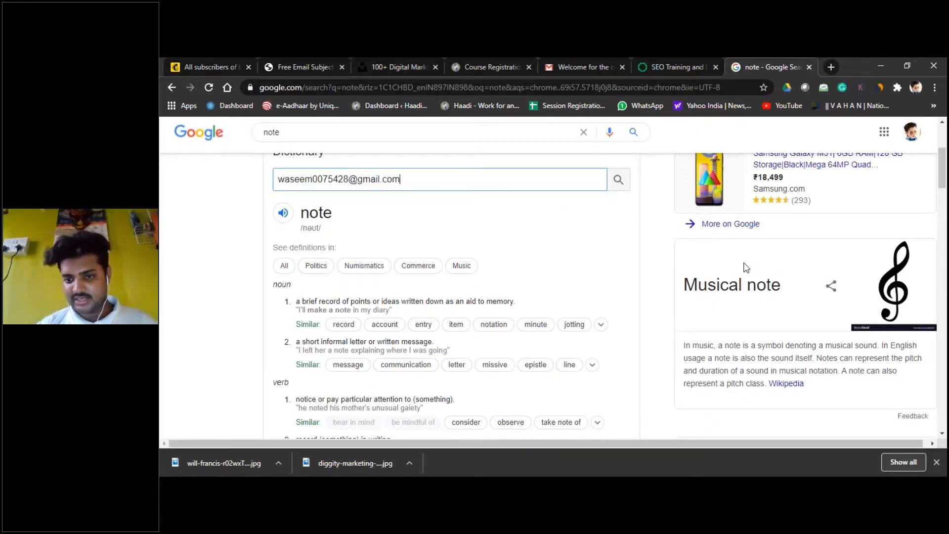
click(760, 243)
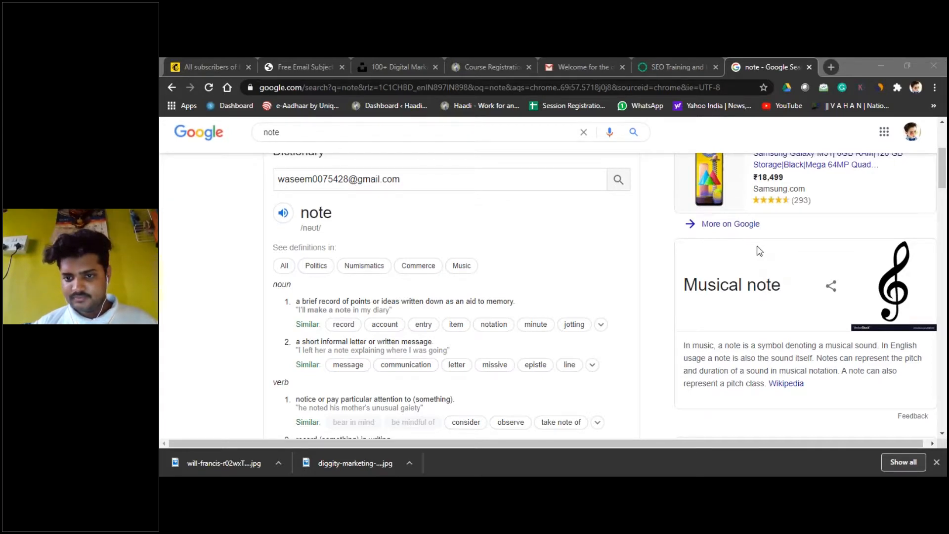
Step: Return to the Mailchimp tab showing the Regular Create an email dialog
click(234, 68)
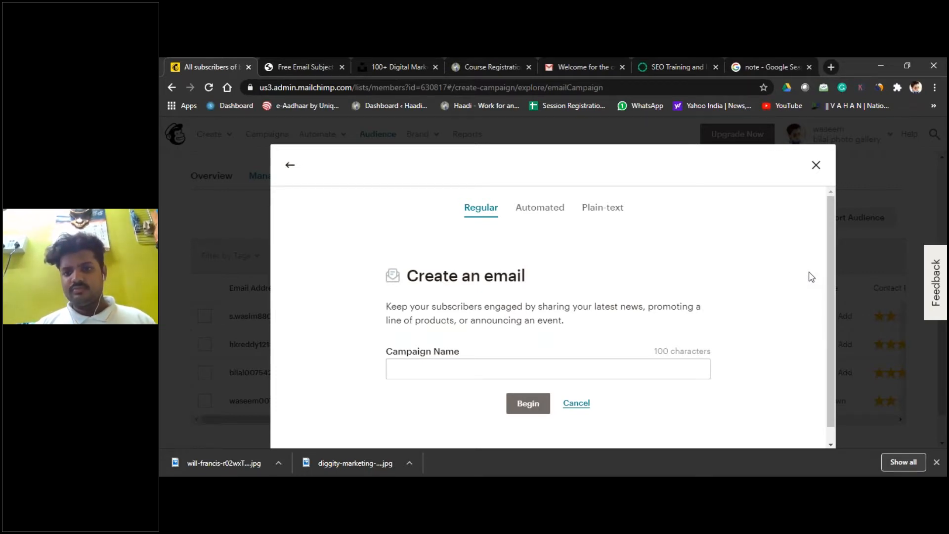
Step: Enter the subscriber's email address as the Campaign Name in the Create an email dialog
scroll(563, 354, down, 1)
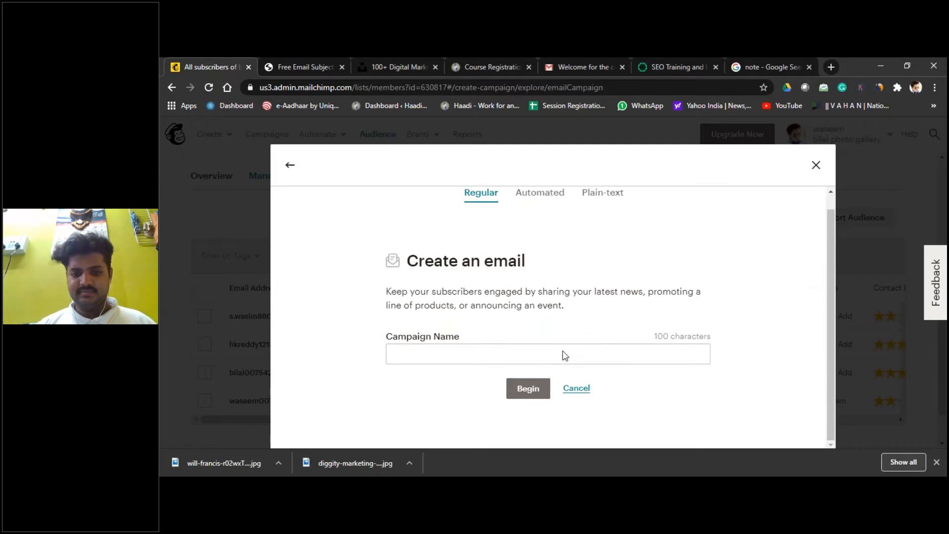
scroll(564, 355, up, 1)
click(516, 369)
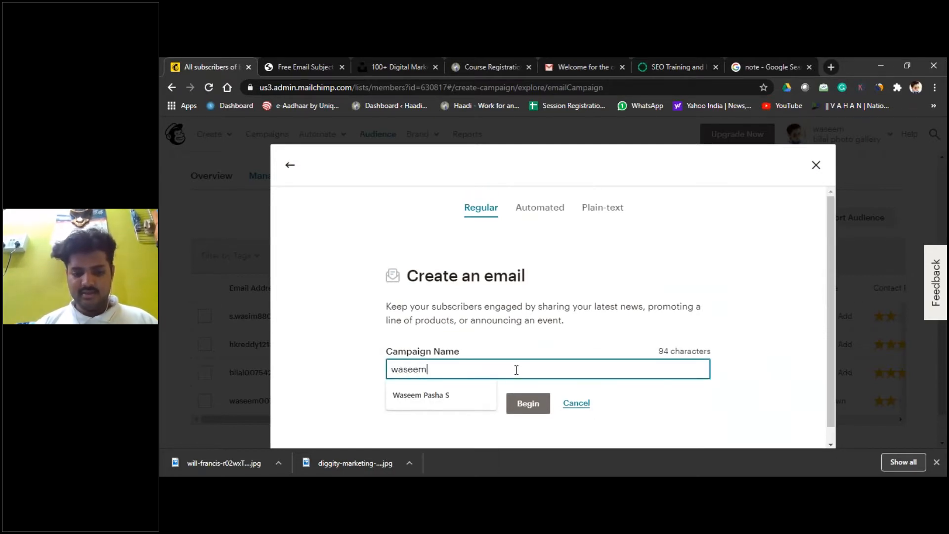
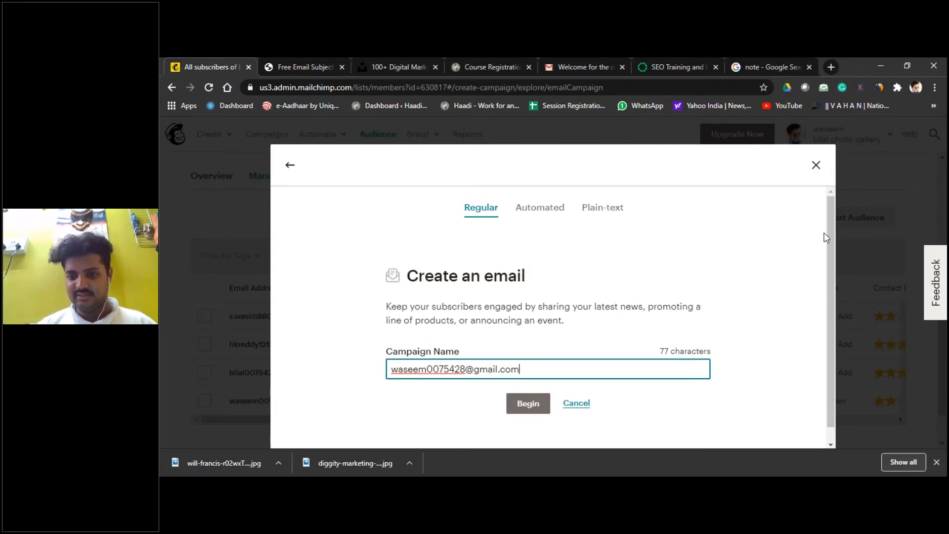
click(759, 286)
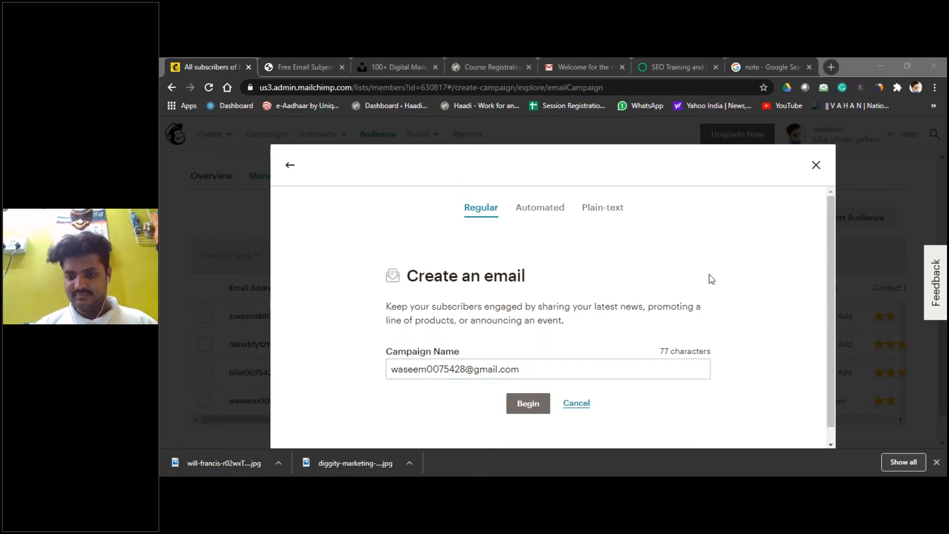
click(296, 57)
click(233, 58)
click(301, 64)
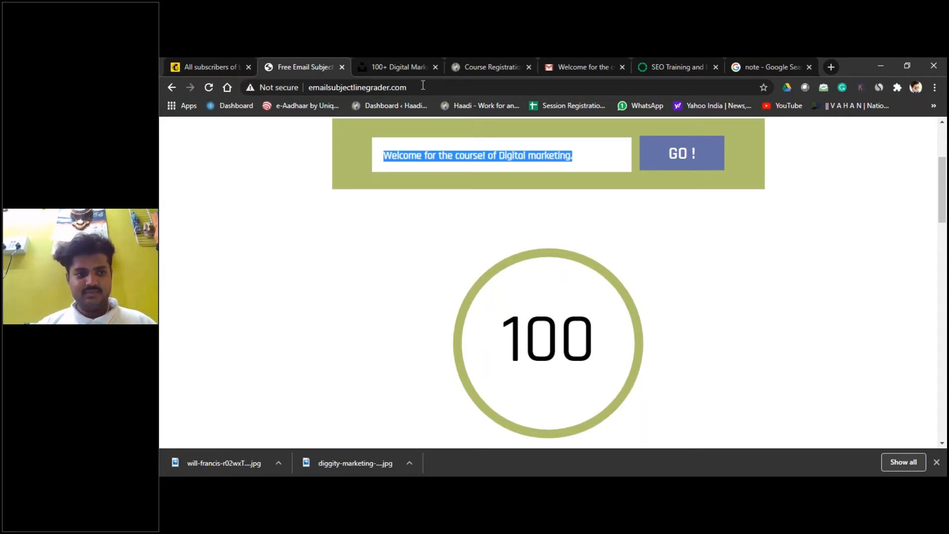
click(223, 66)
click(399, 61)
click(301, 64)
click(197, 64)
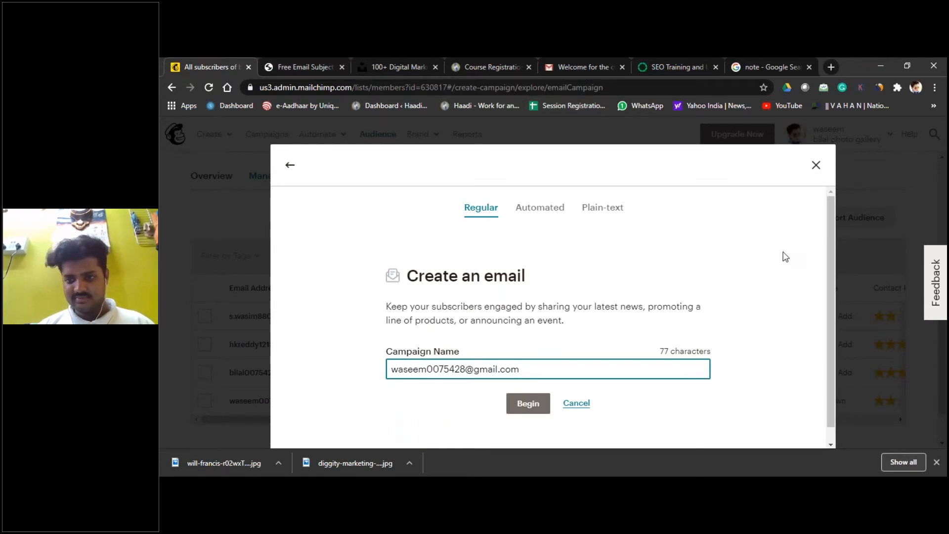
click(876, 216)
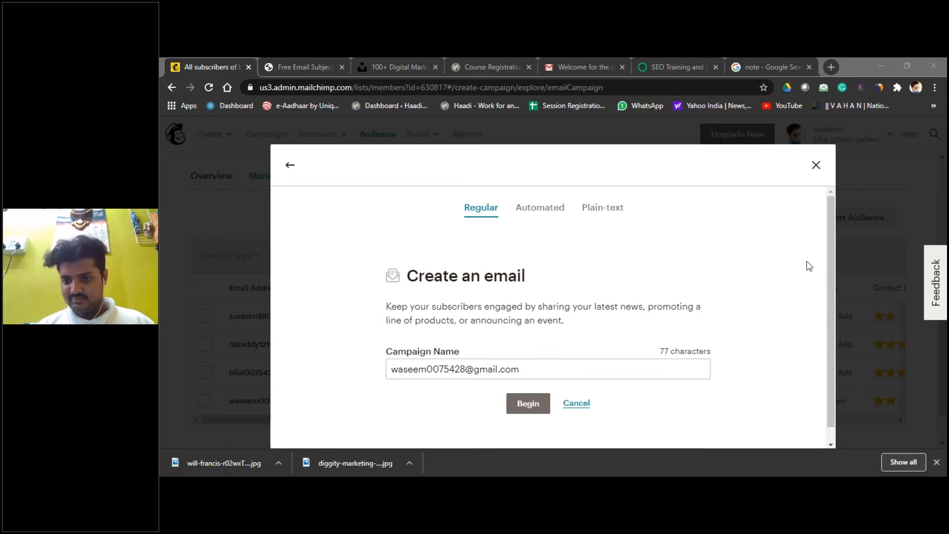